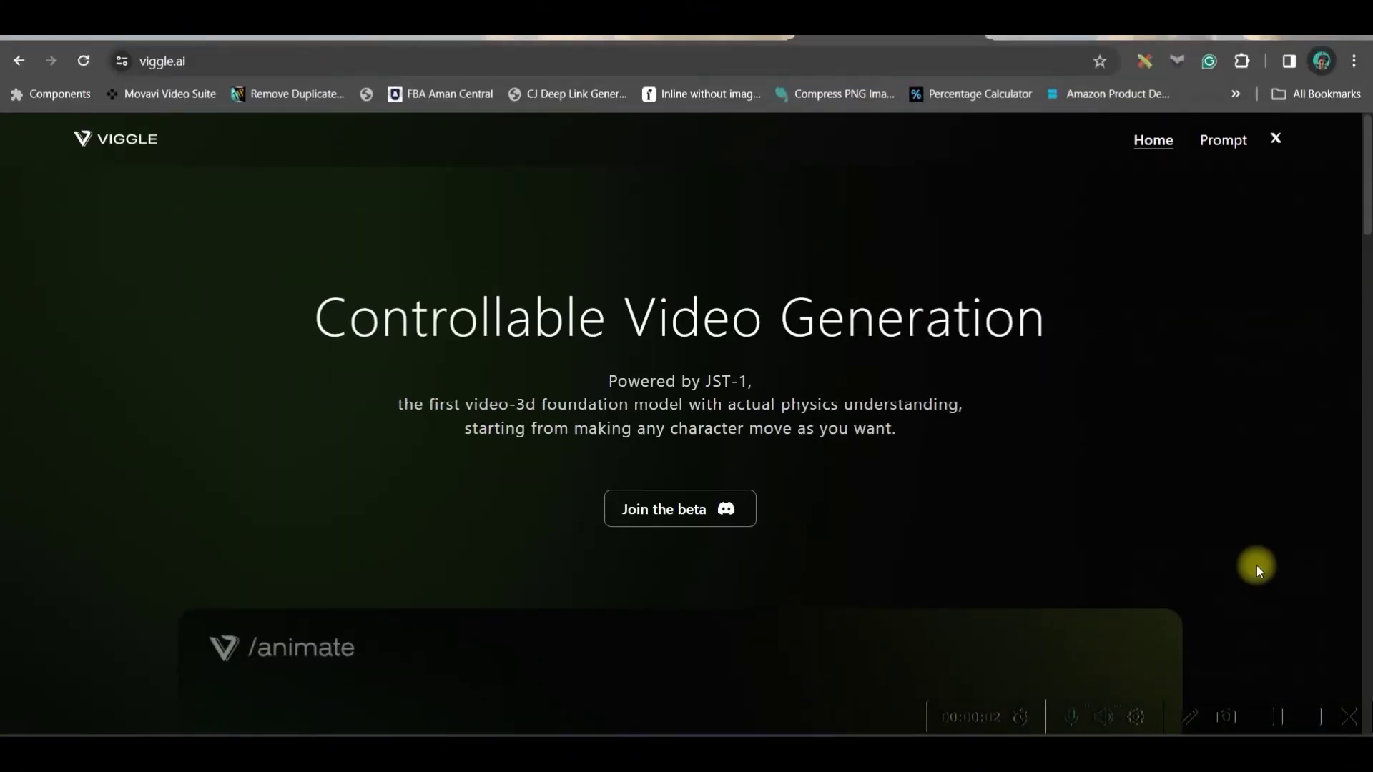
Join the Viggle AI beta and accept the Discord server invite.
click(657, 521)
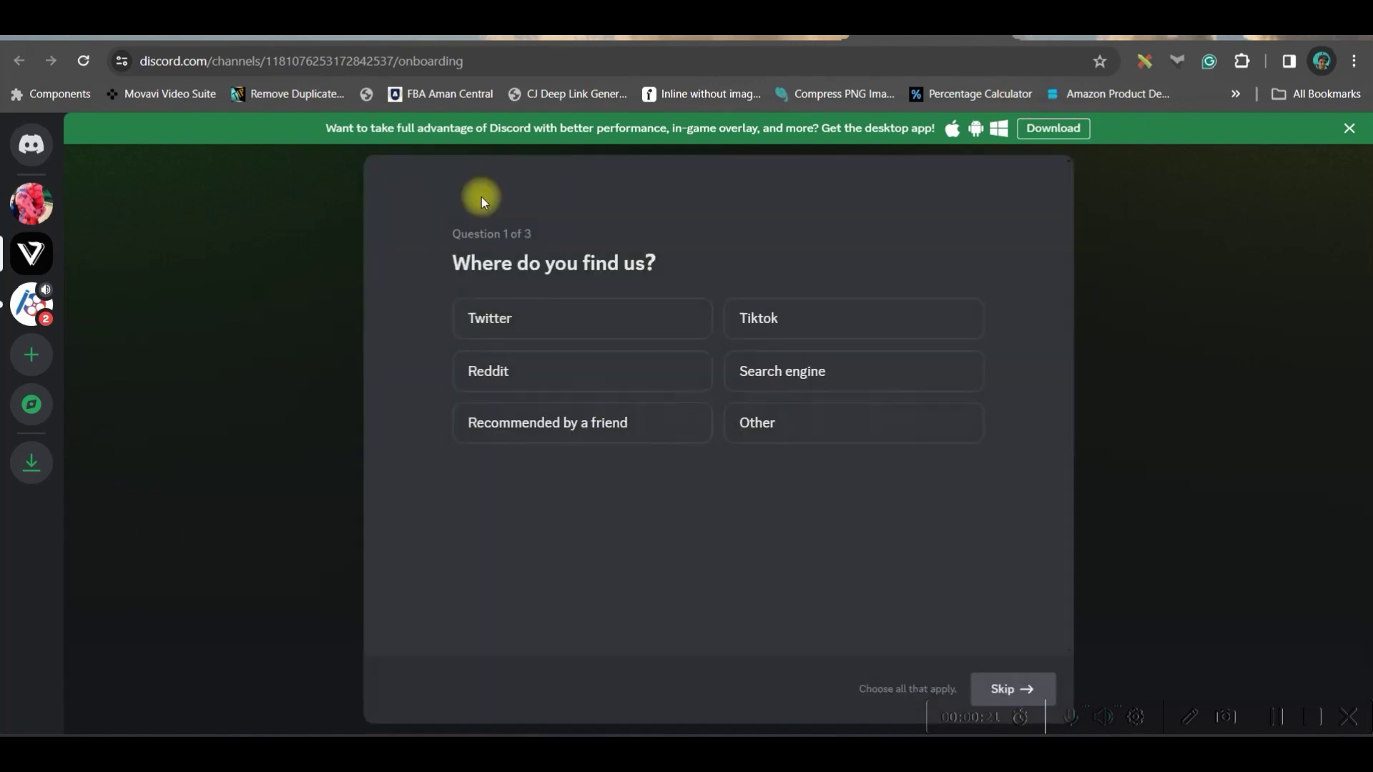
Enter the Viggle server and go to the animate-2 channel under CREATOR.
click(31, 253)
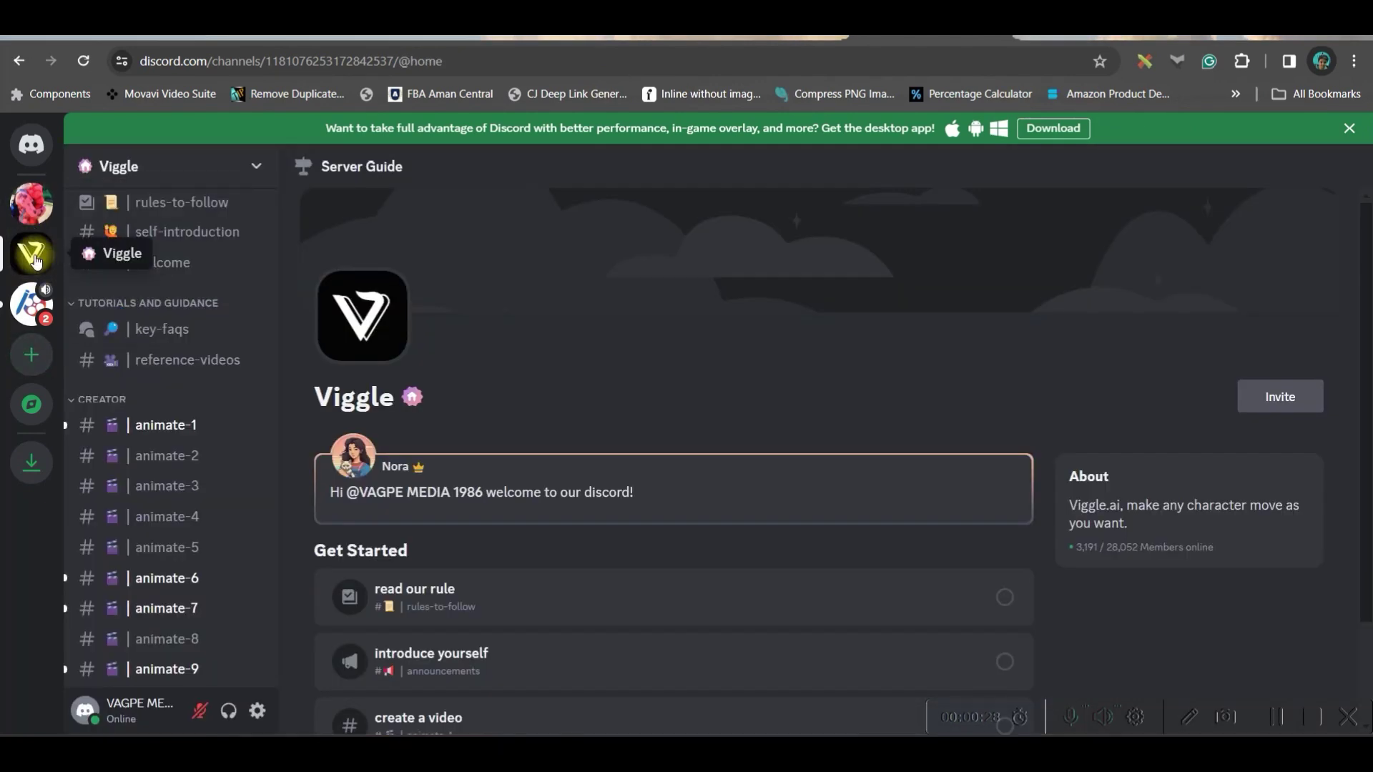
scroll(164, 443, down, 3)
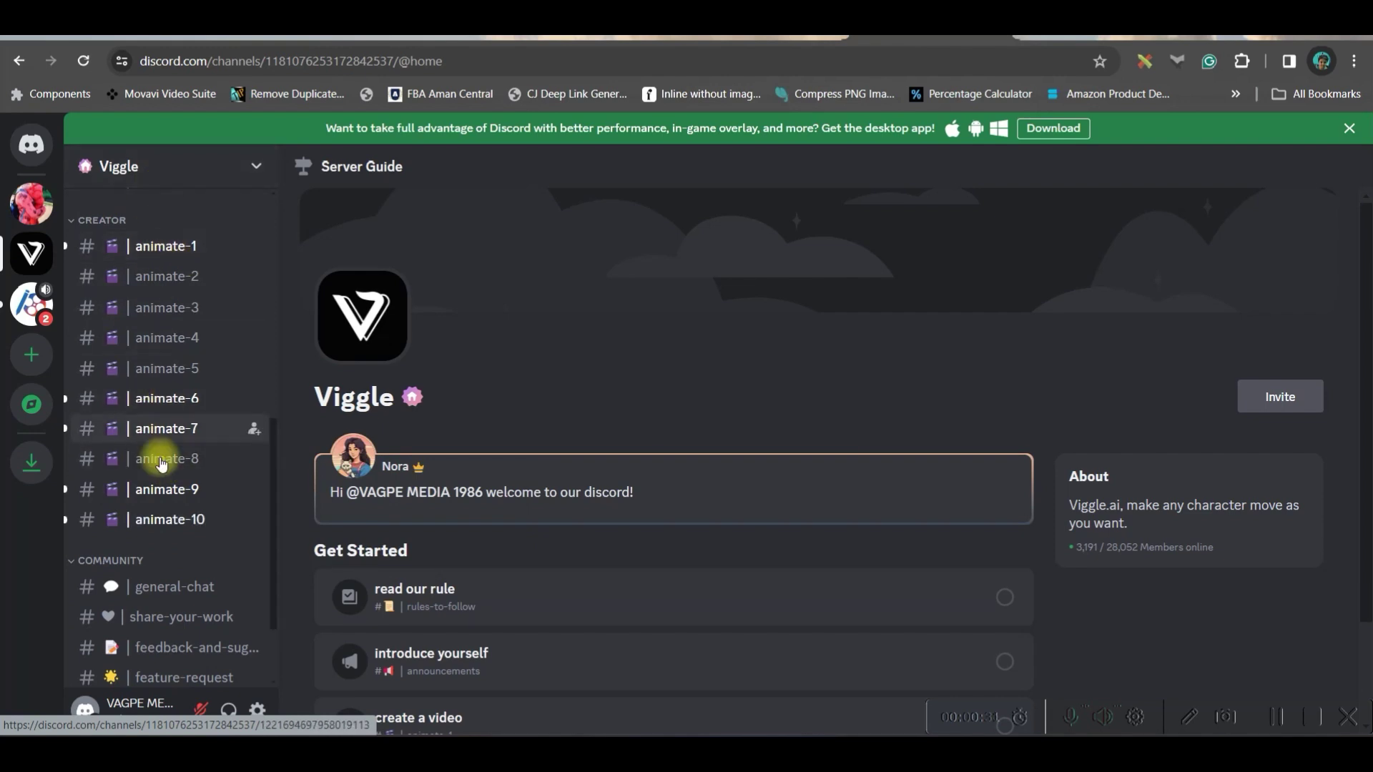
click(190, 398)
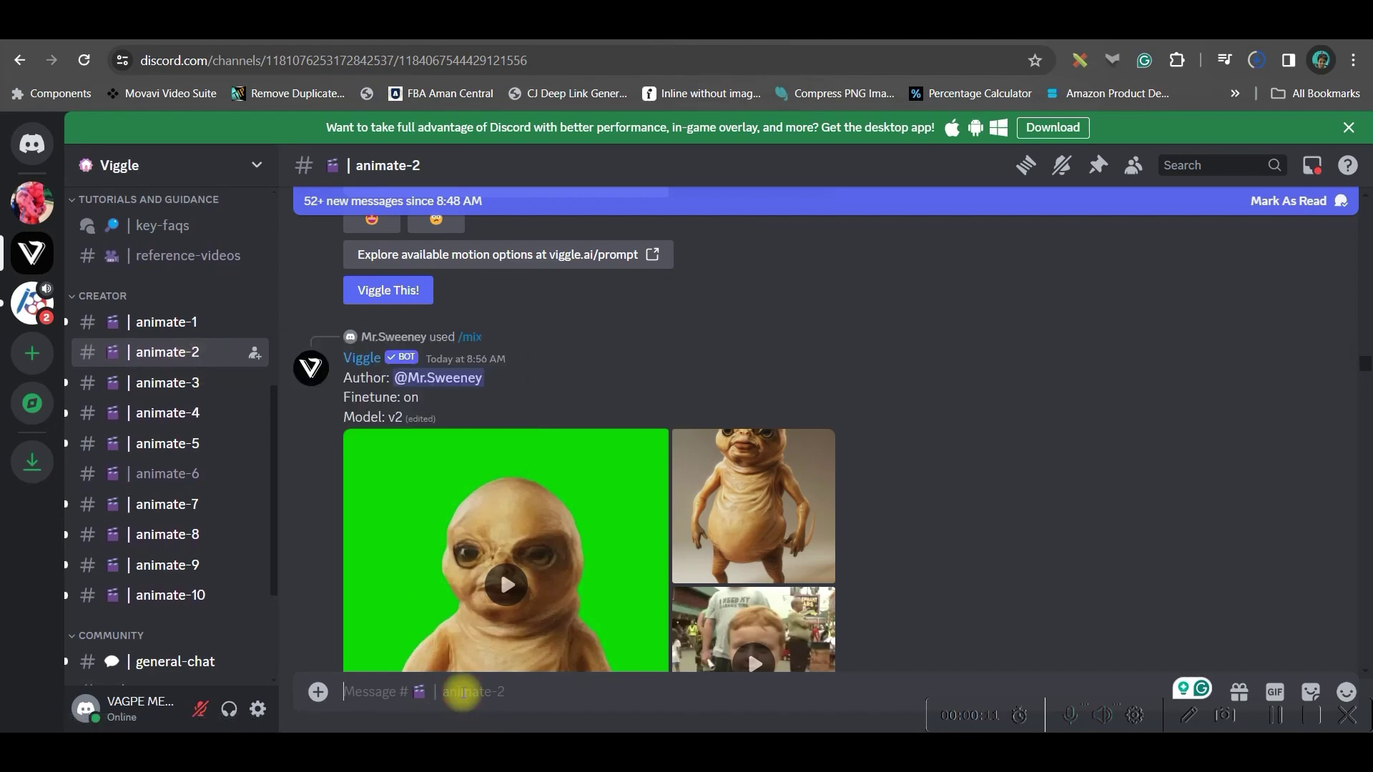
Start a /mix command with the girl character image from the Viggle AI assets folder.
text(/)
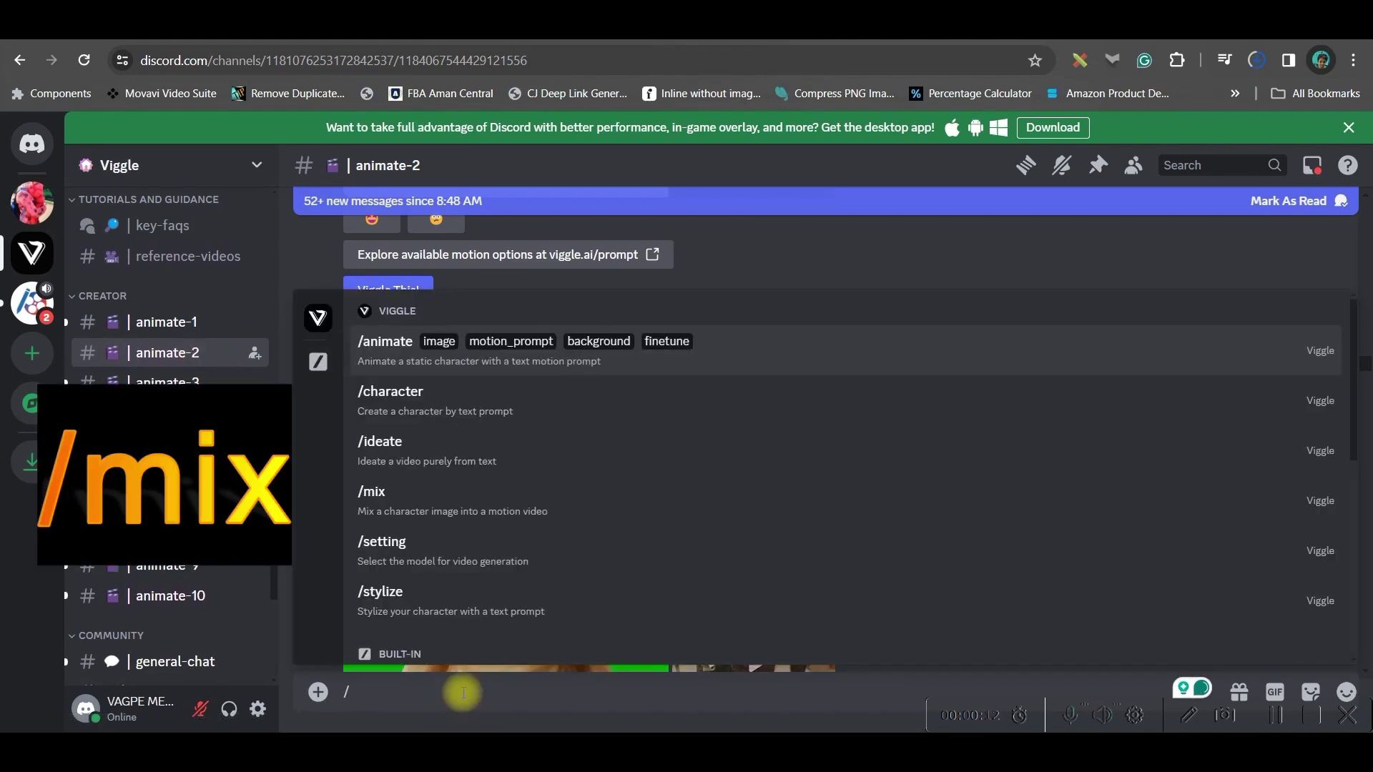
click(387, 506)
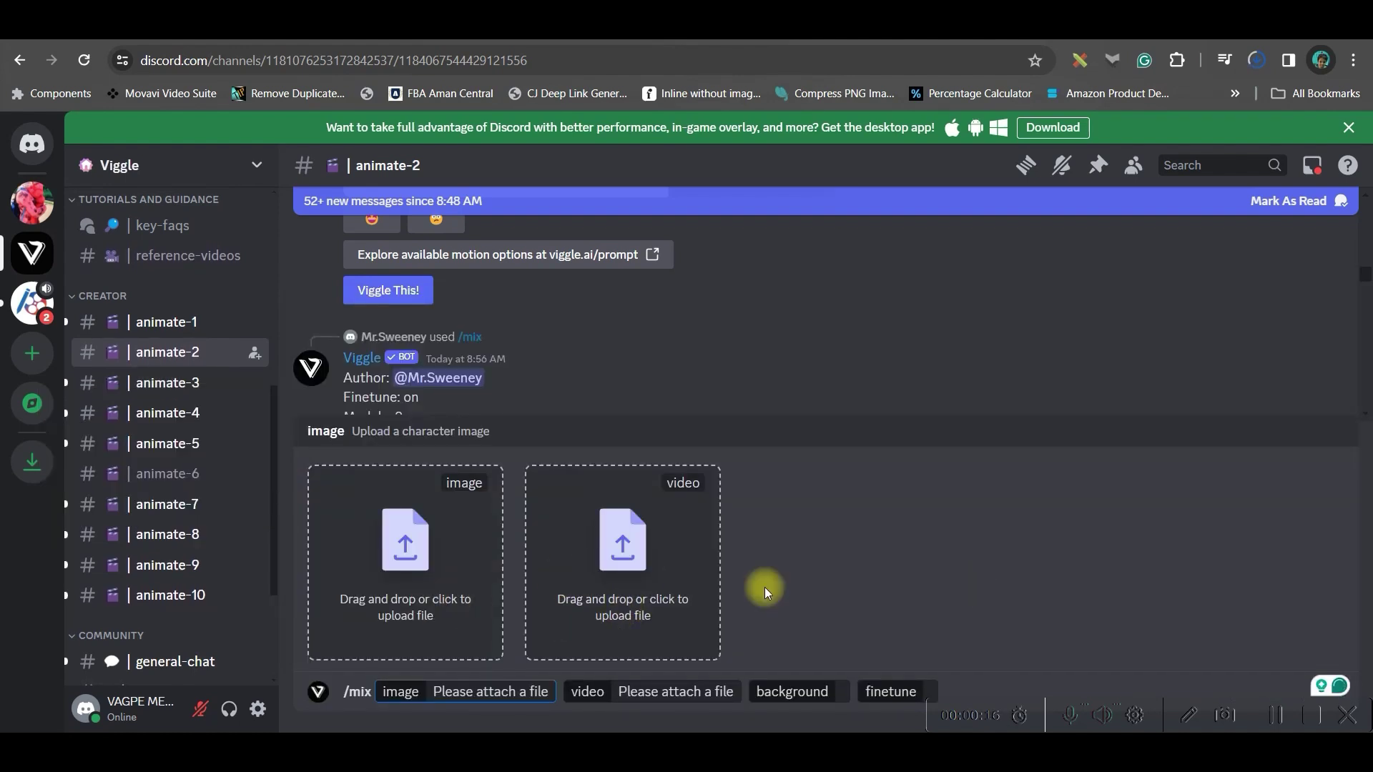
click(409, 564)
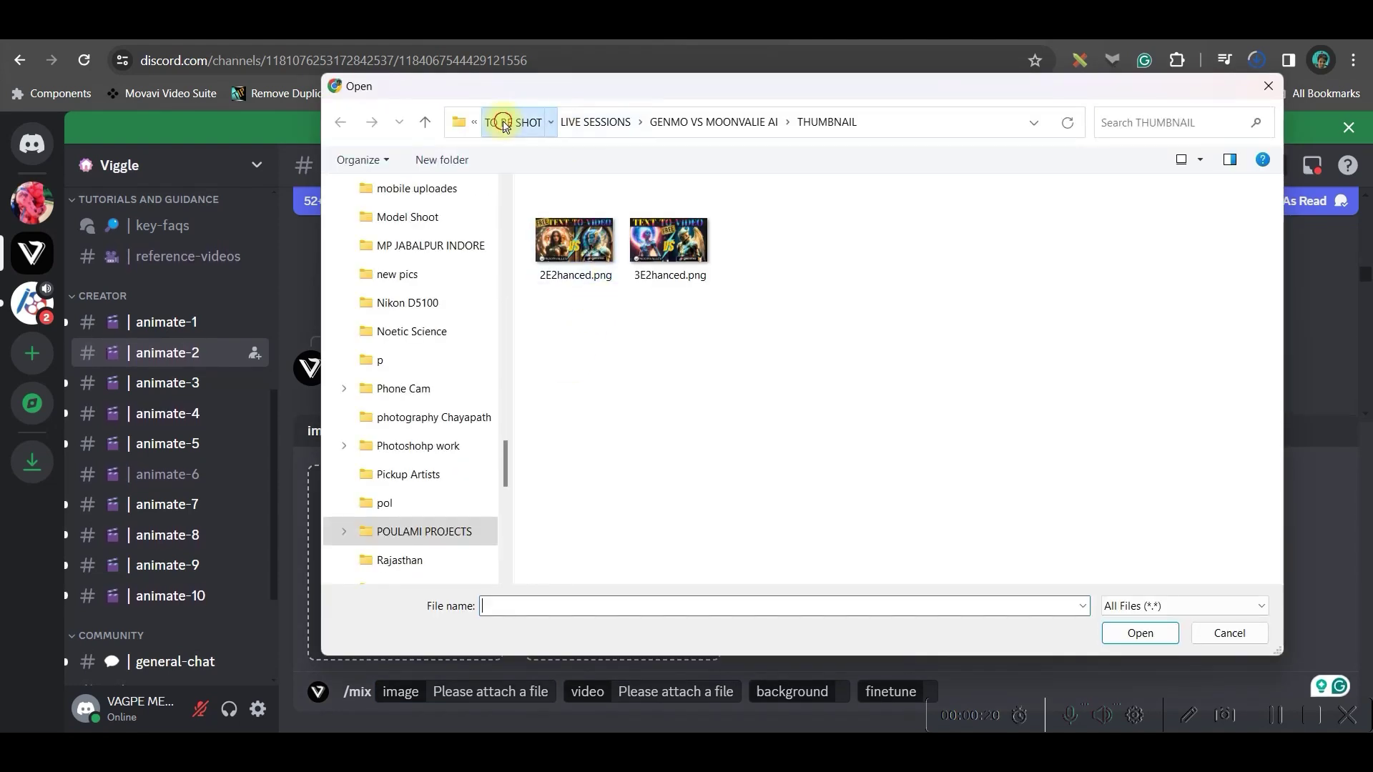
click(503, 124)
double_click(569, 214)
click(574, 235)
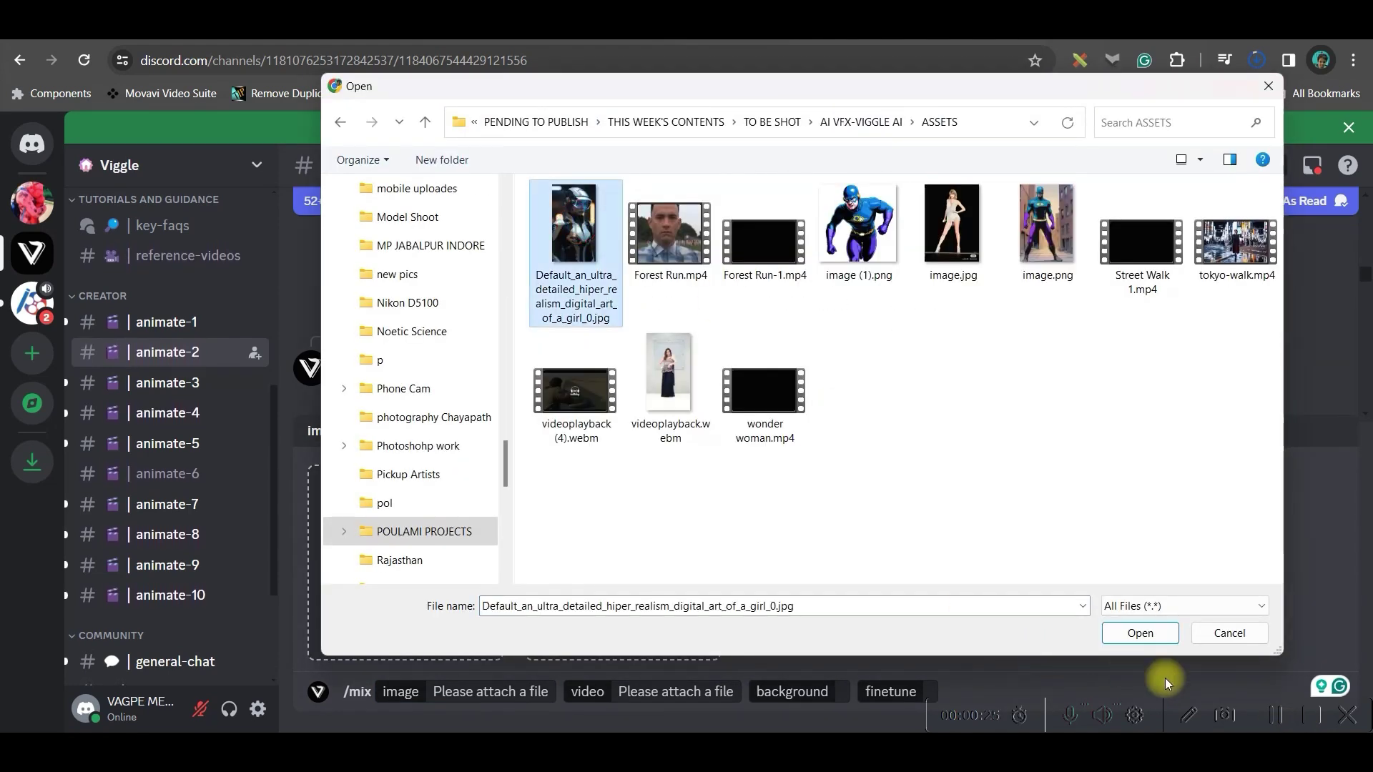
click(1142, 634)
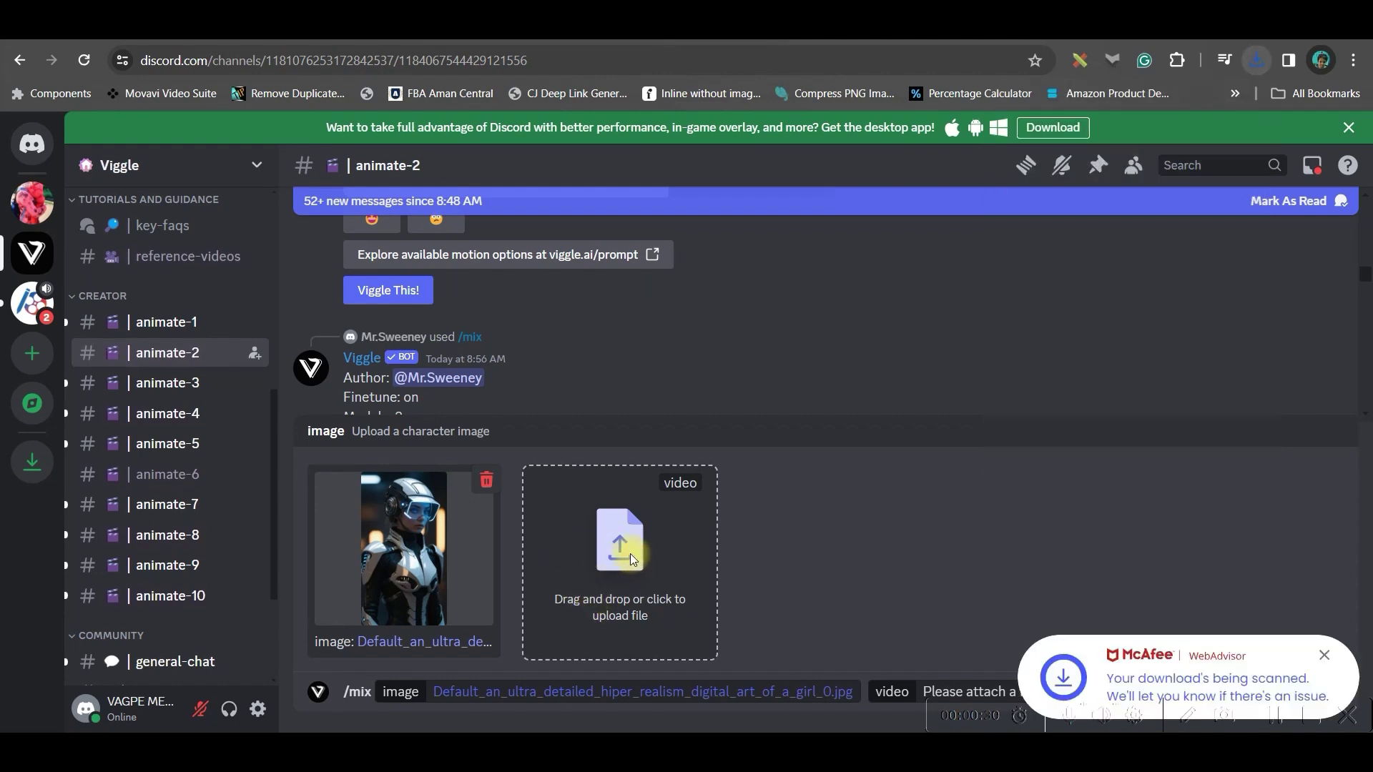
Attach videoplayback.webm as the motion video, with Green background and finetune On.
click(629, 553)
click(670, 379)
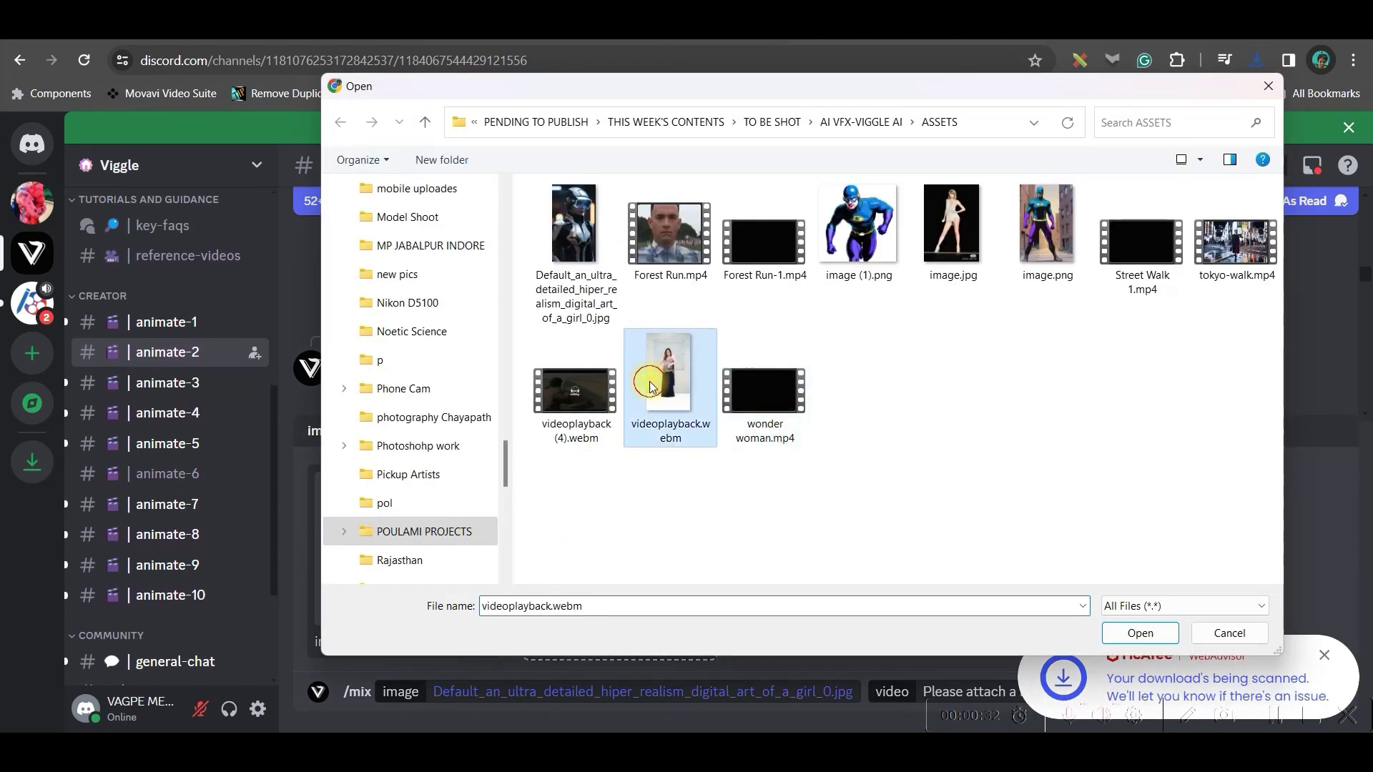
click(1142, 633)
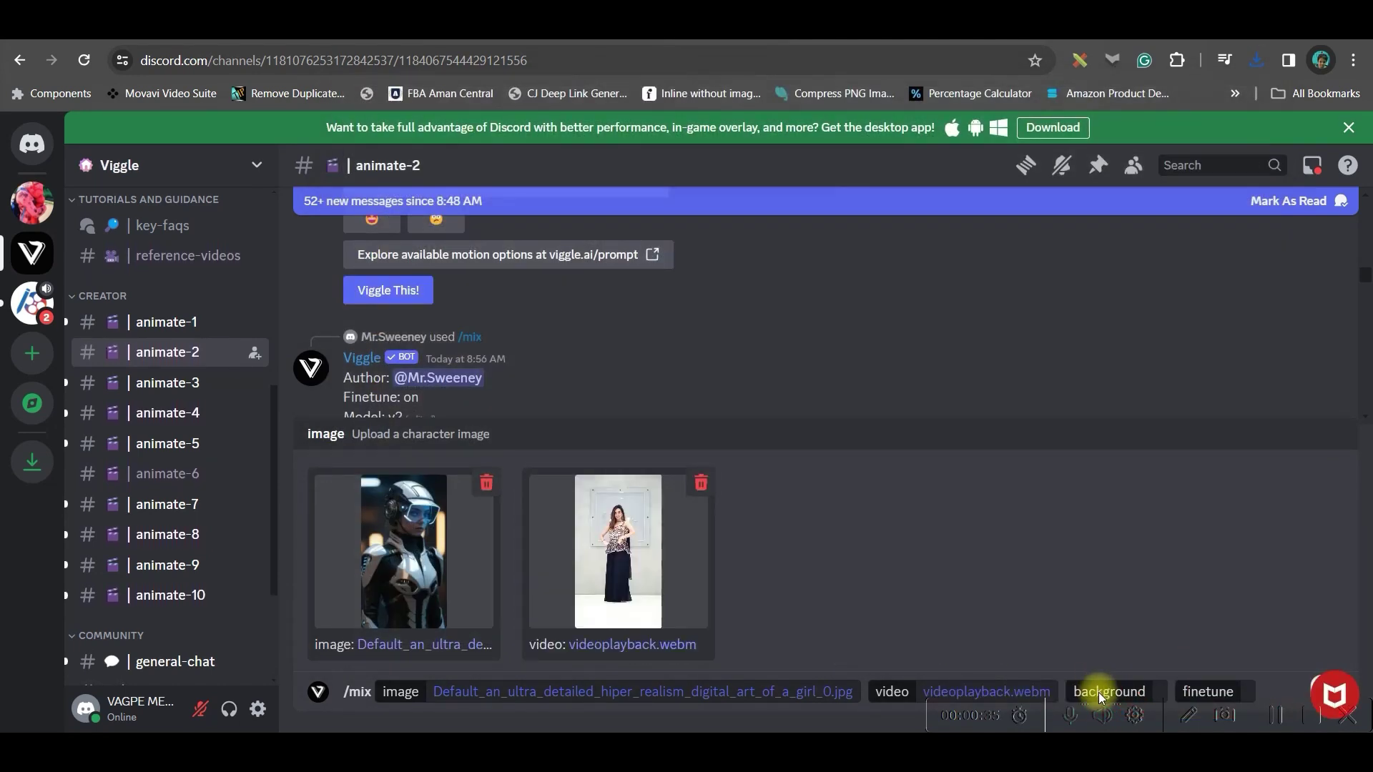
click(1105, 692)
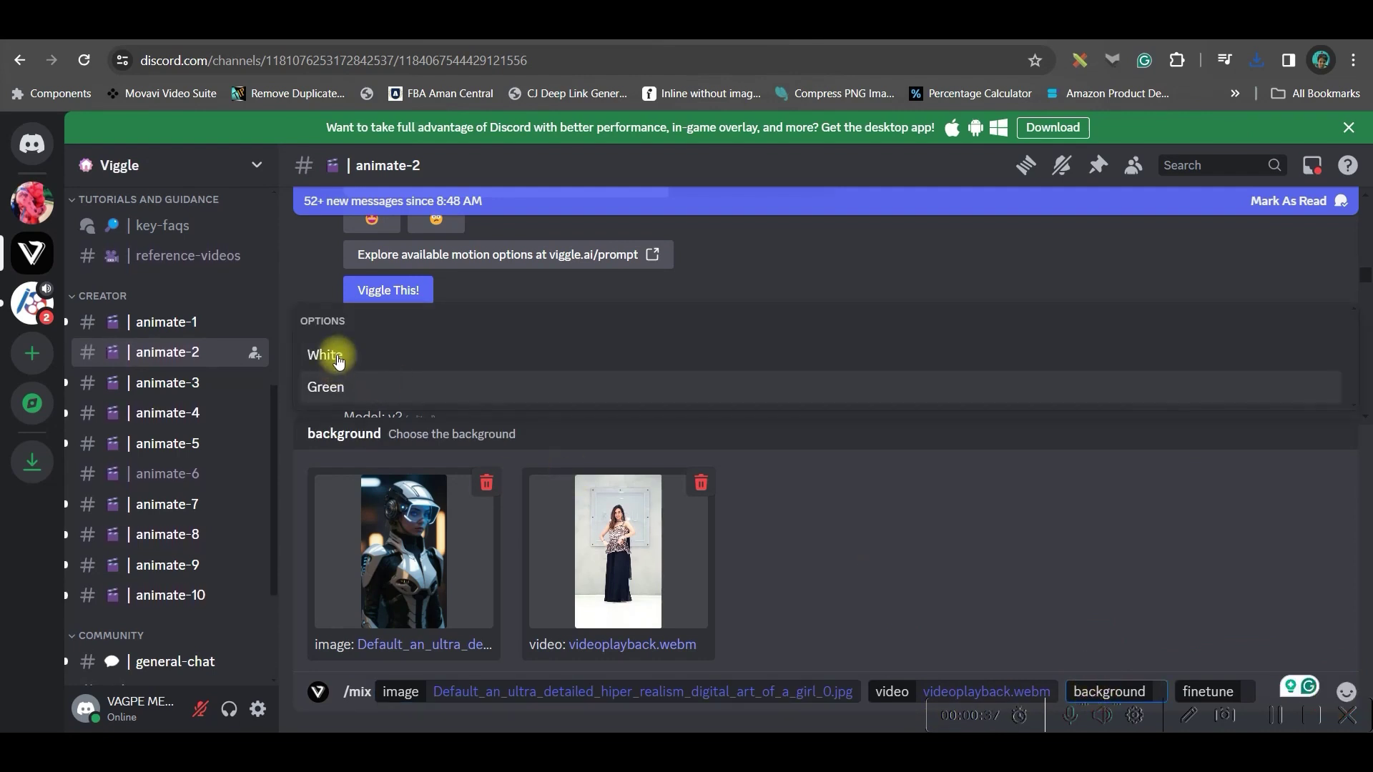
click(333, 387)
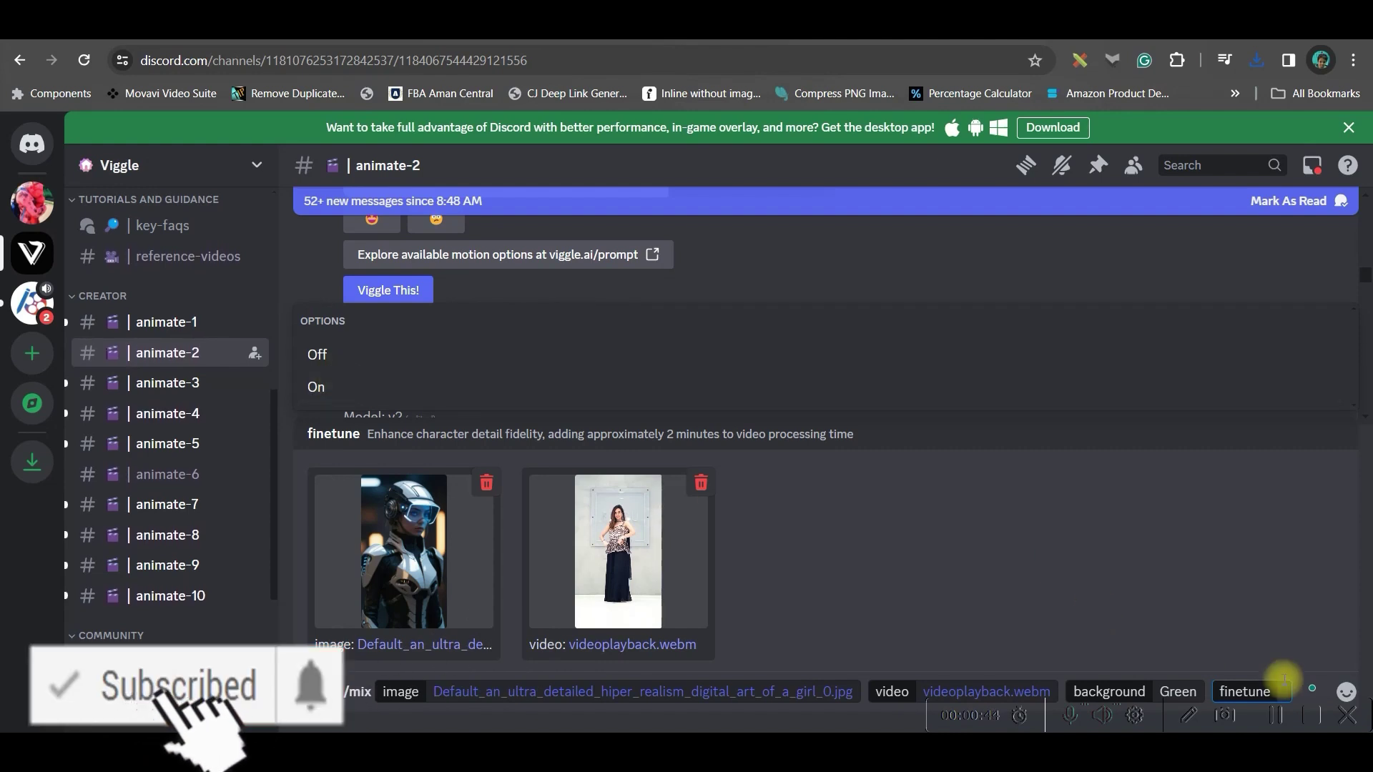
click(323, 386)
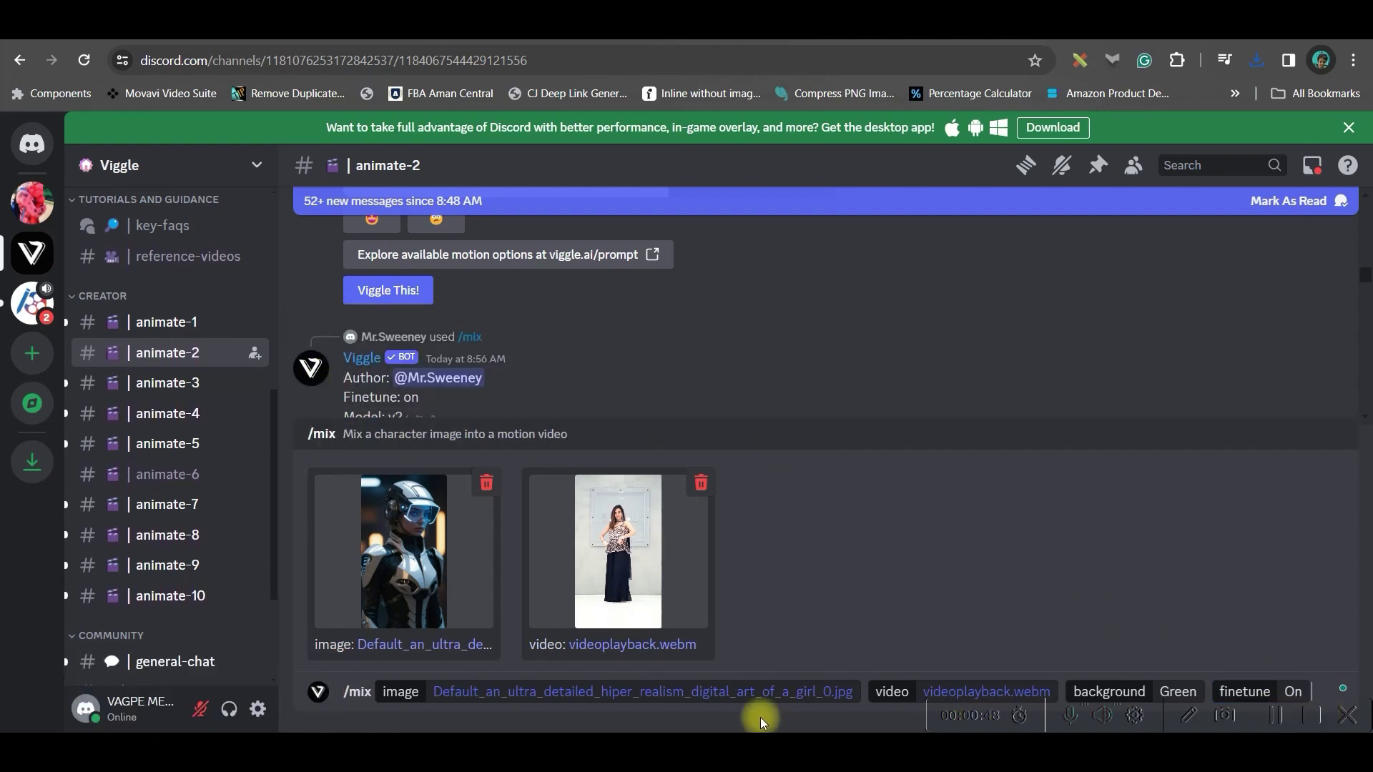
Send the /mix command, preview the green-screen result full screen, and download it.
key(Return)
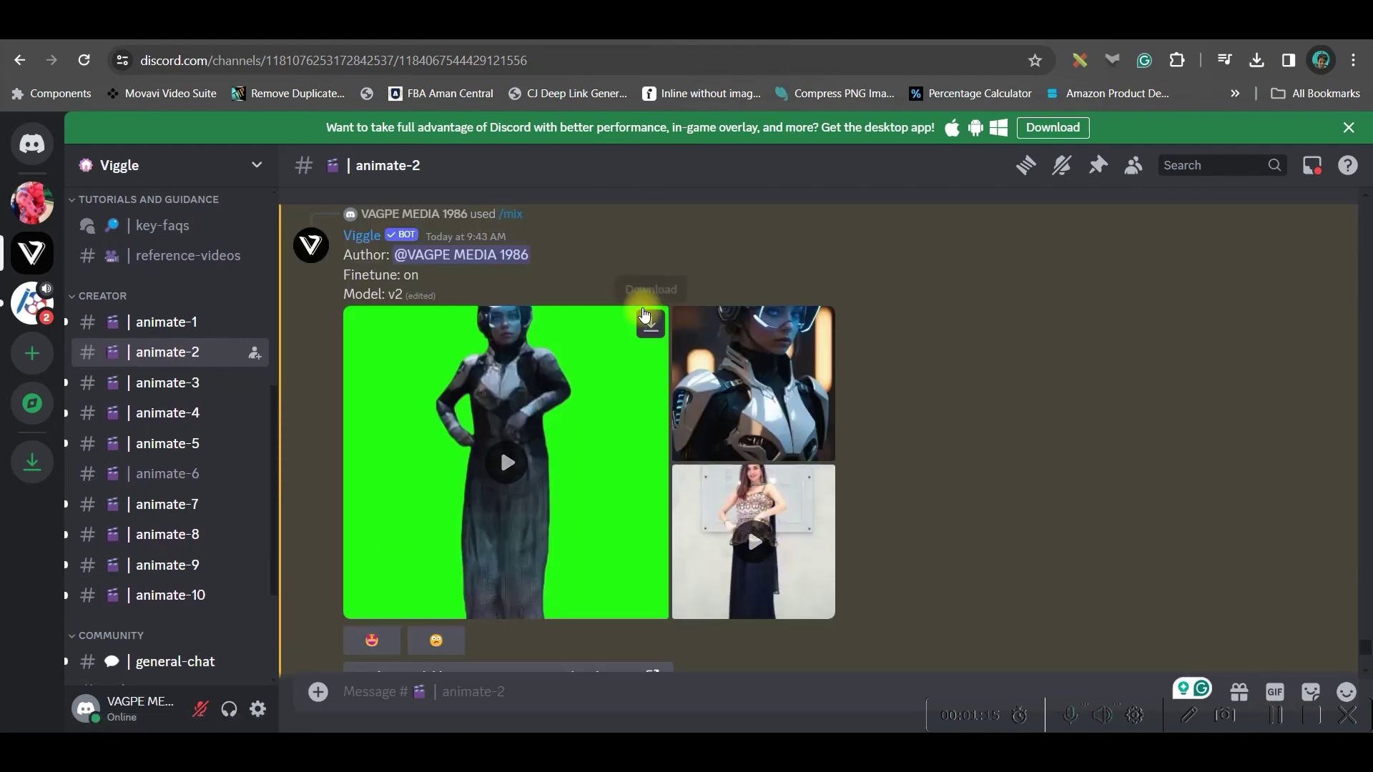
click(648, 323)
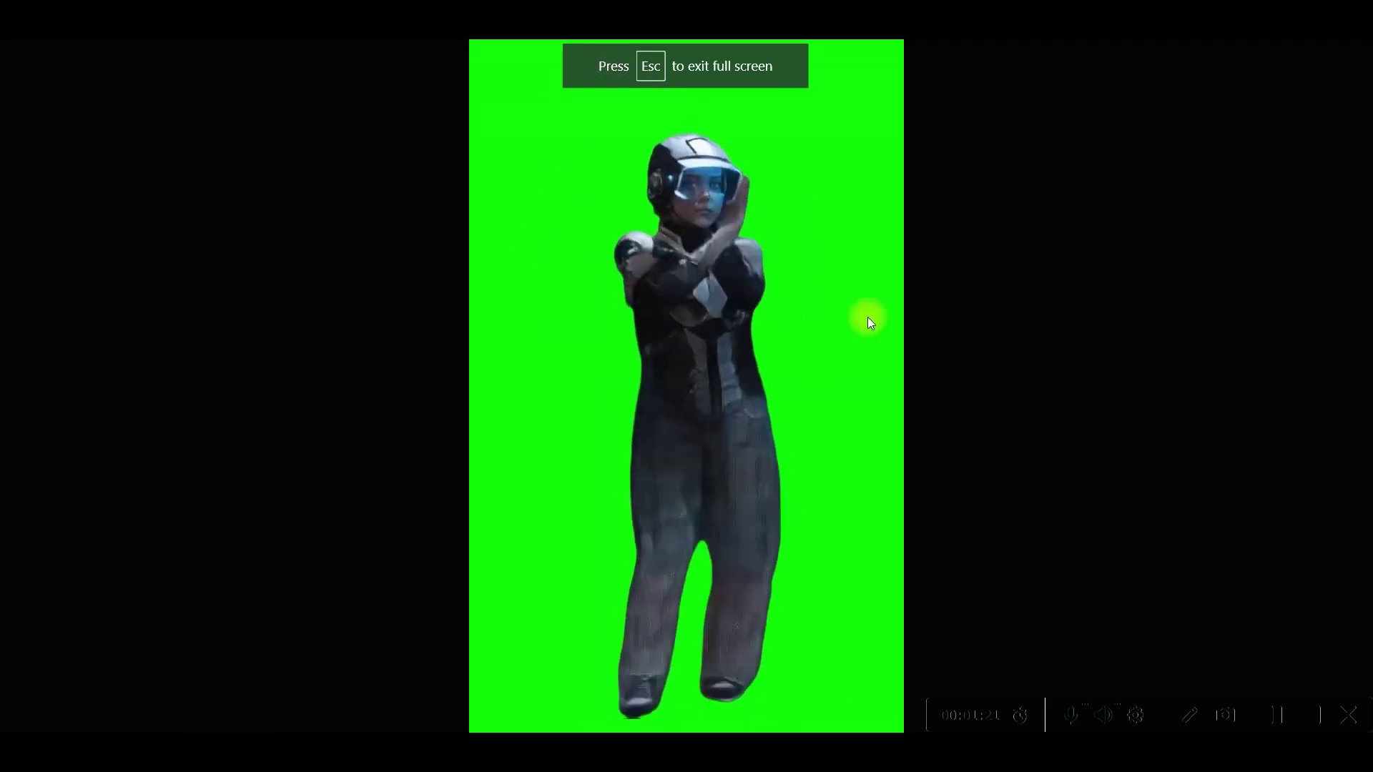
key(Escape)
click(821, 275)
click(649, 329)
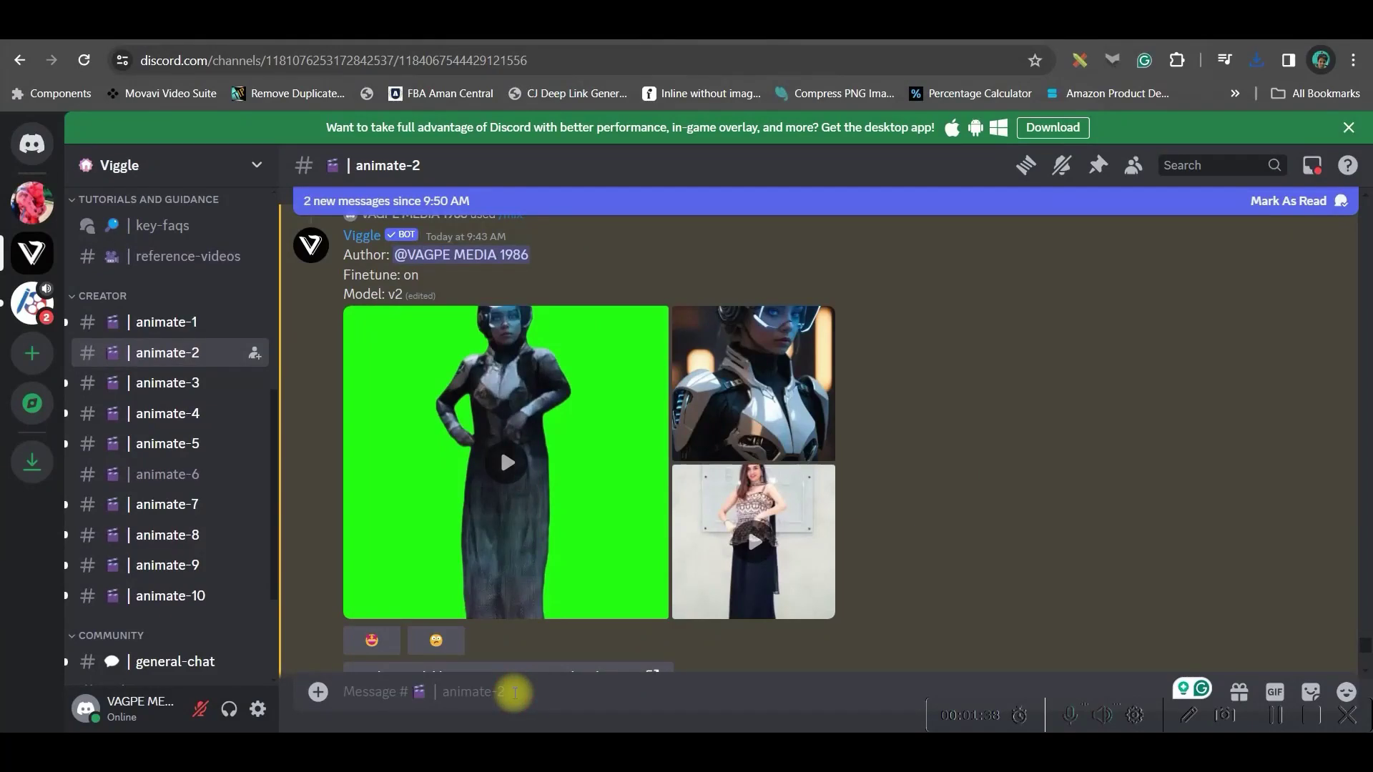
Start an /animate command with the downloaded man-in-suit image from Downloads.
text(/)
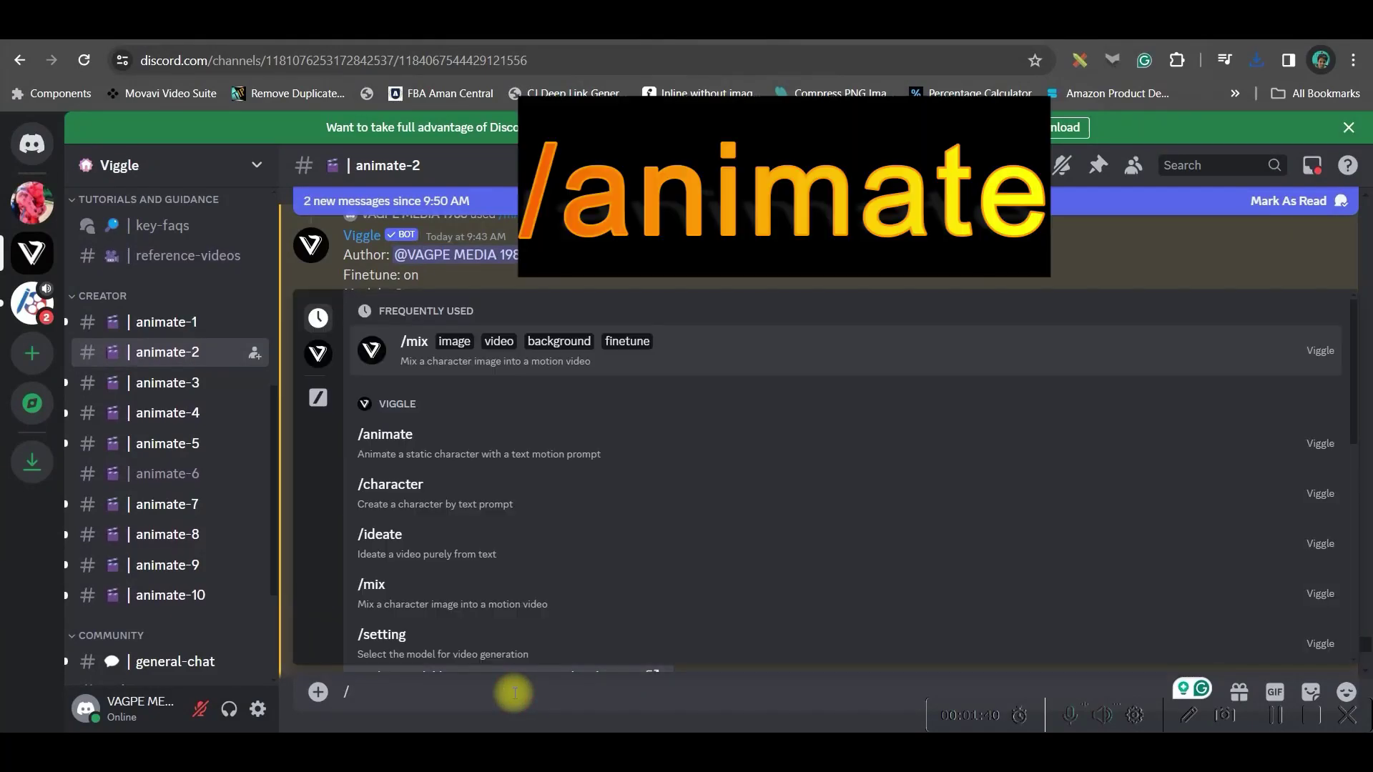
click(389, 433)
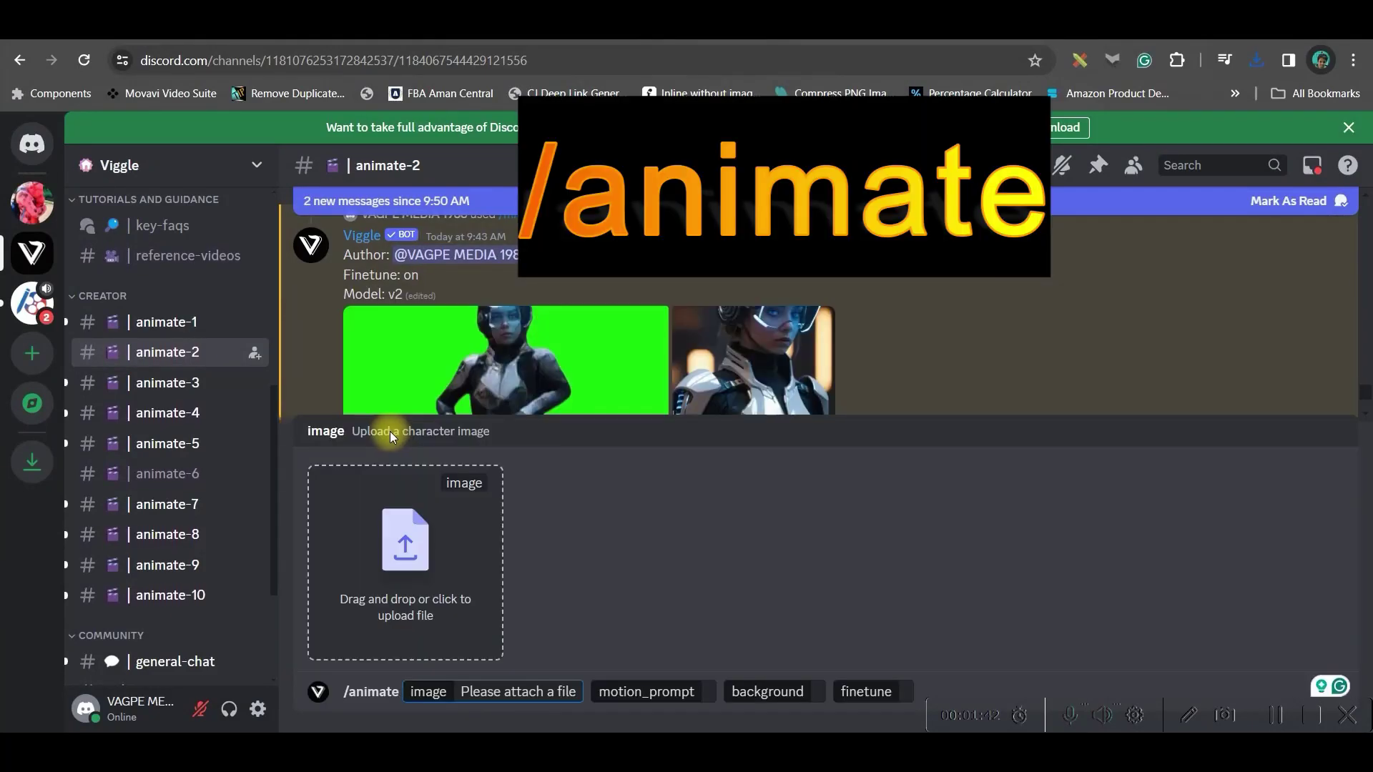
click(400, 554)
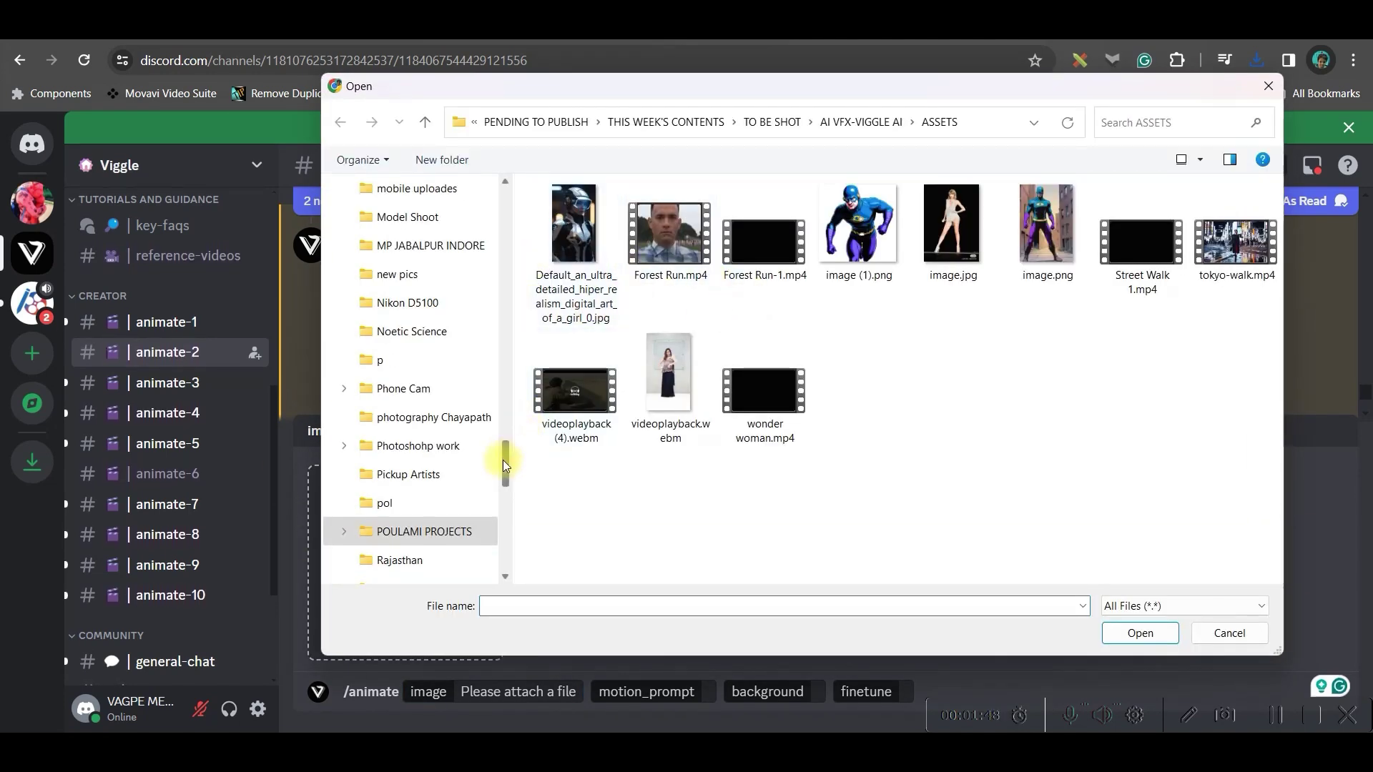
drag(504, 465, 582, 153)
click(383, 306)
click(588, 245)
click(1140, 632)
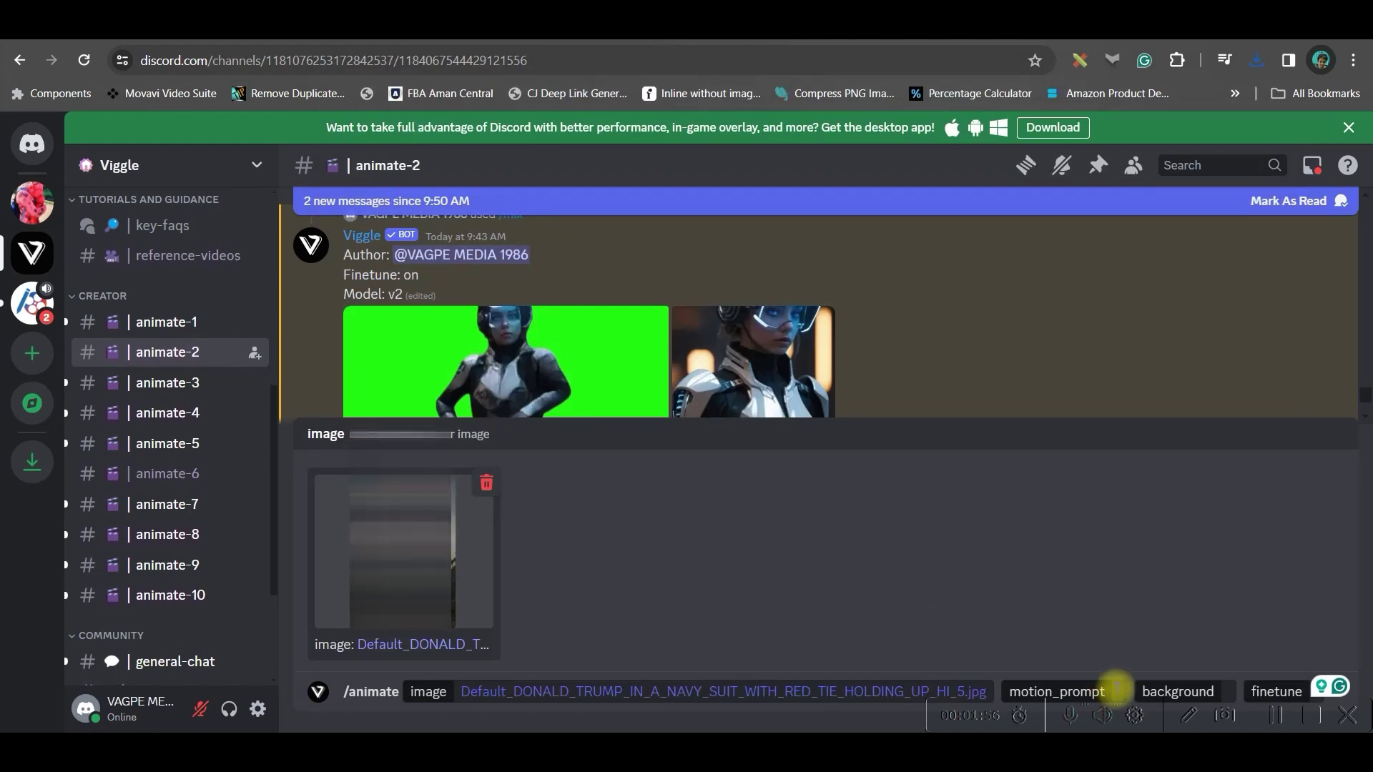
Set the motion prompt to 'Break Dance', choose a background, turn finetune on, and send.
click(1116, 688)
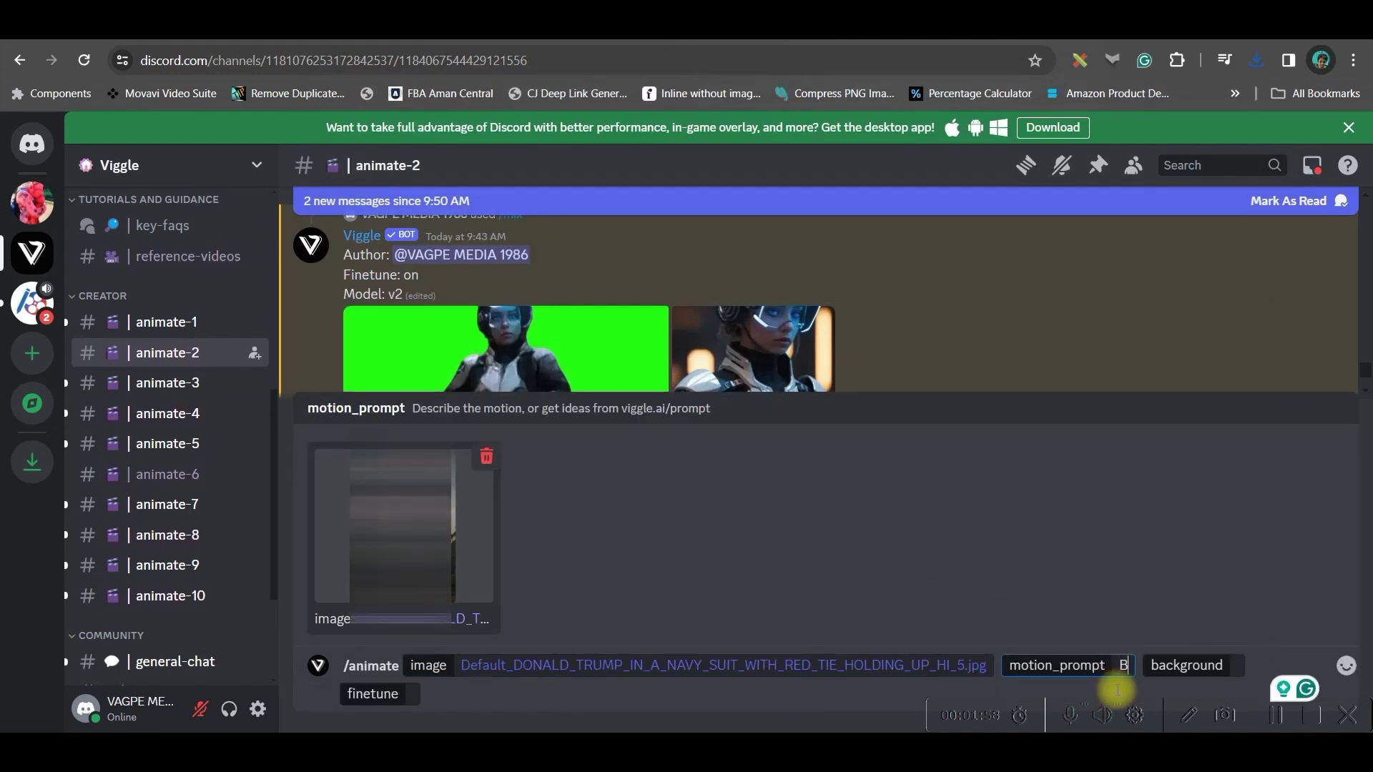
text(Break Dance, fo)
key(BackSpace)
key(BackSpace)
key(BackSpace)
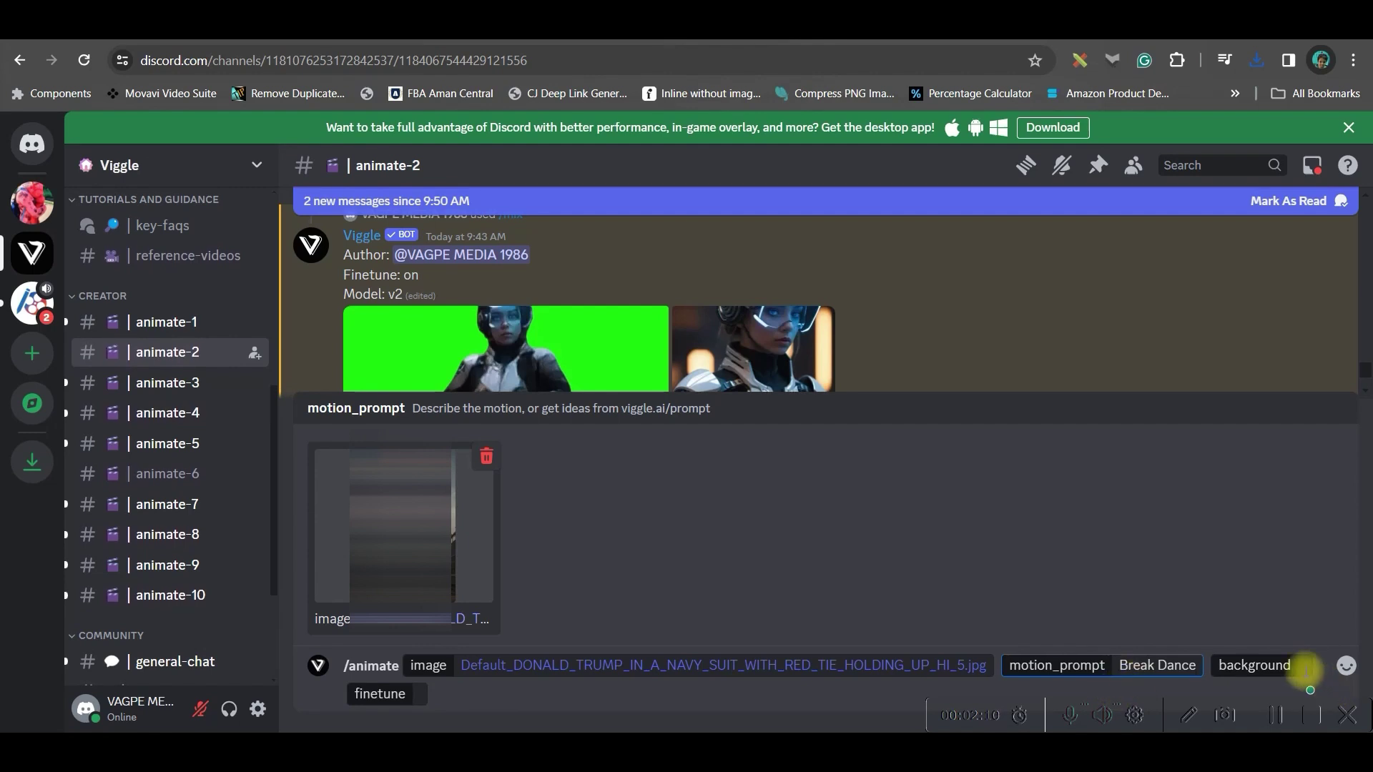
click(1305, 671)
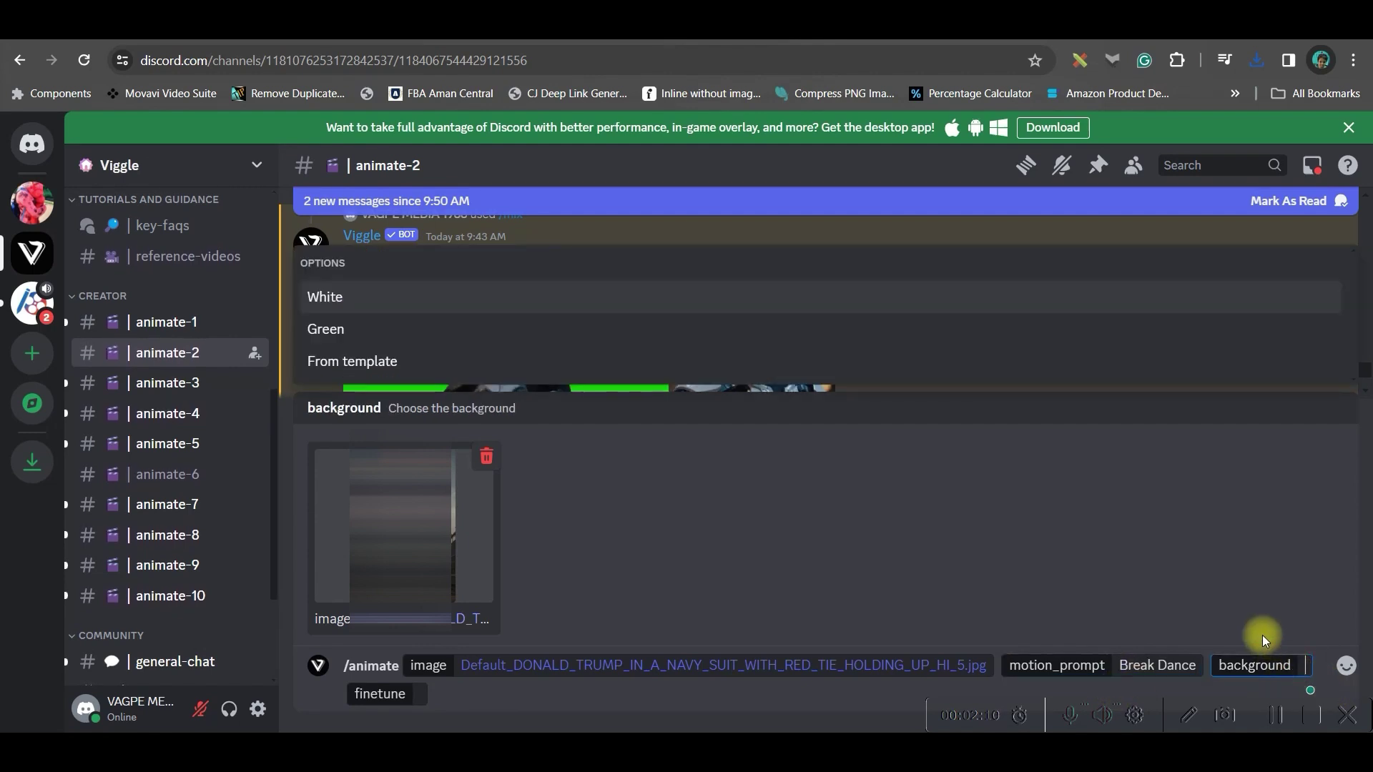
click(357, 331)
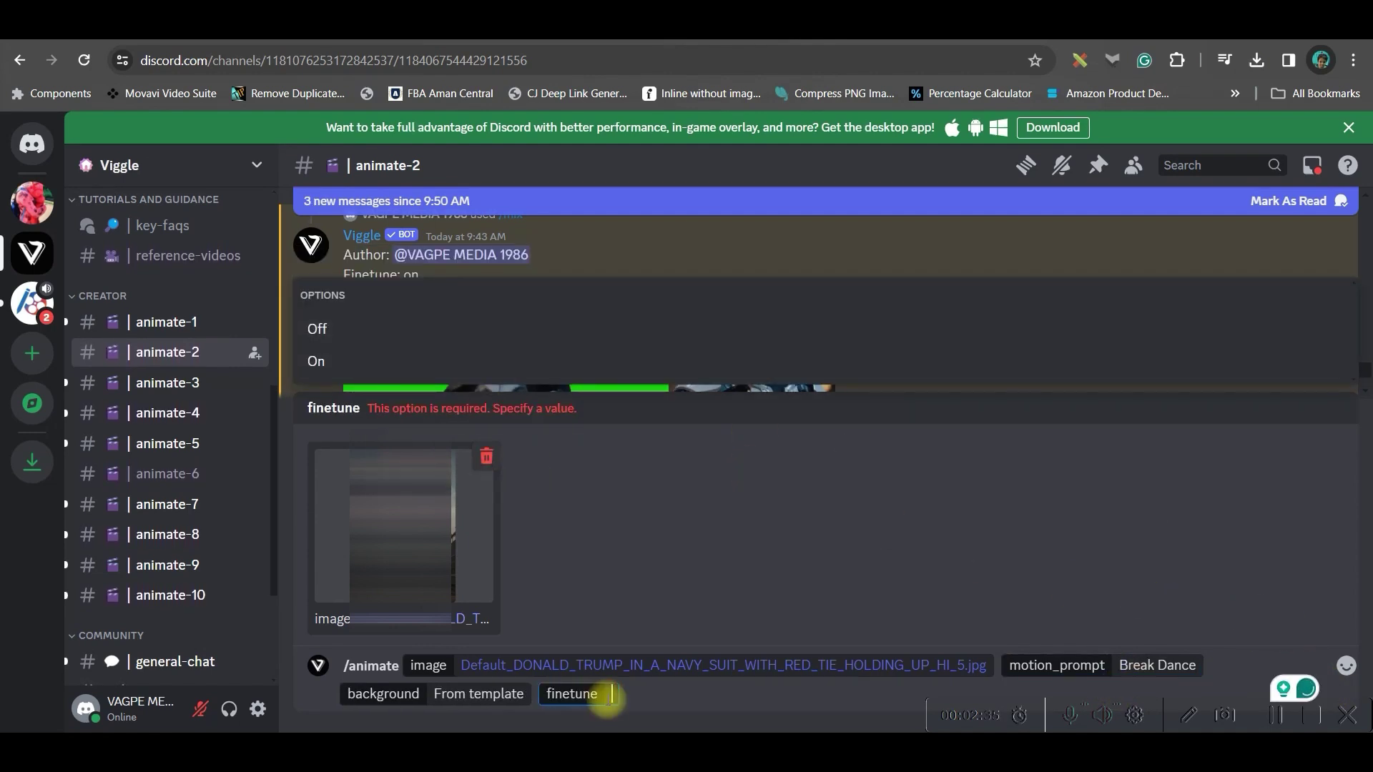
click(355, 361)
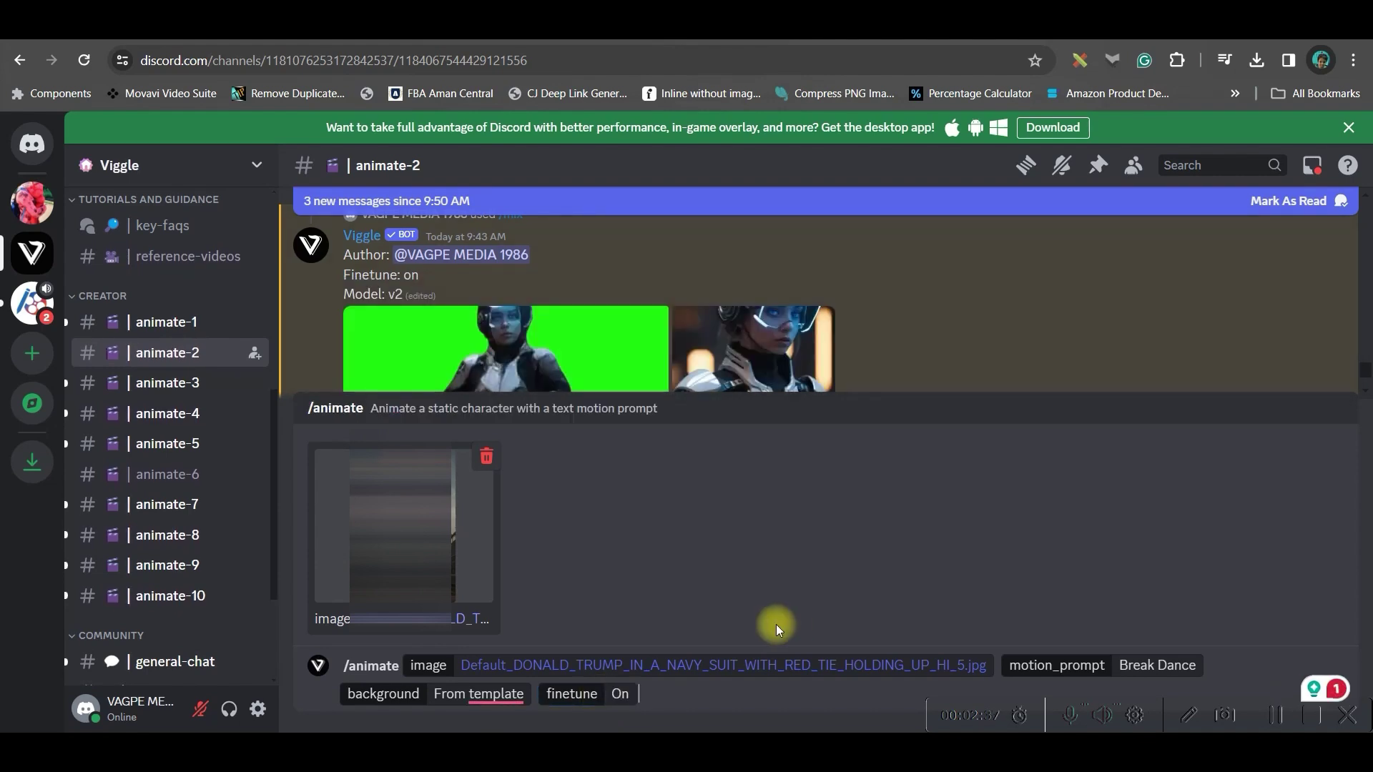
key(Return)
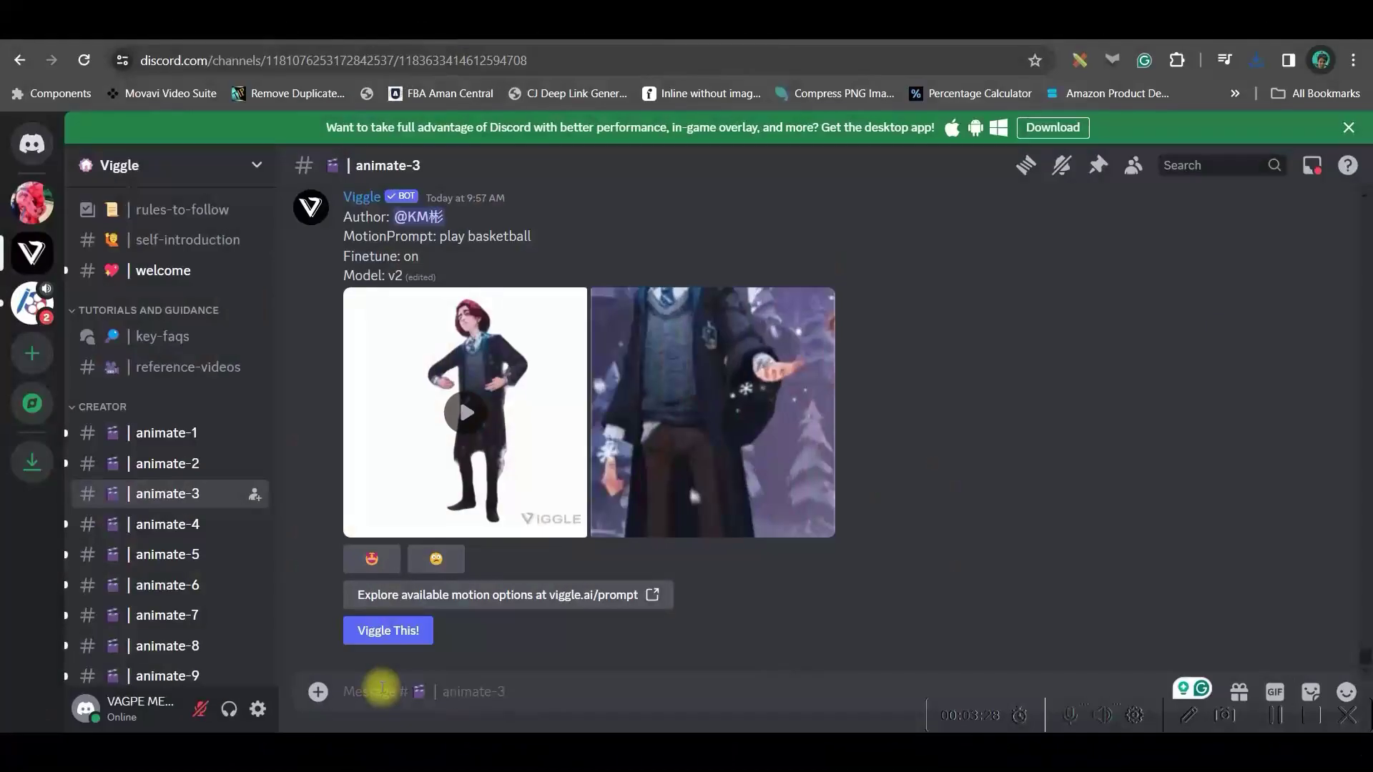
Send /ideate with image prompt 'A smart Blond Girl in Black Shirt', pasted dance motion, Green background, finetune On.
text(/)
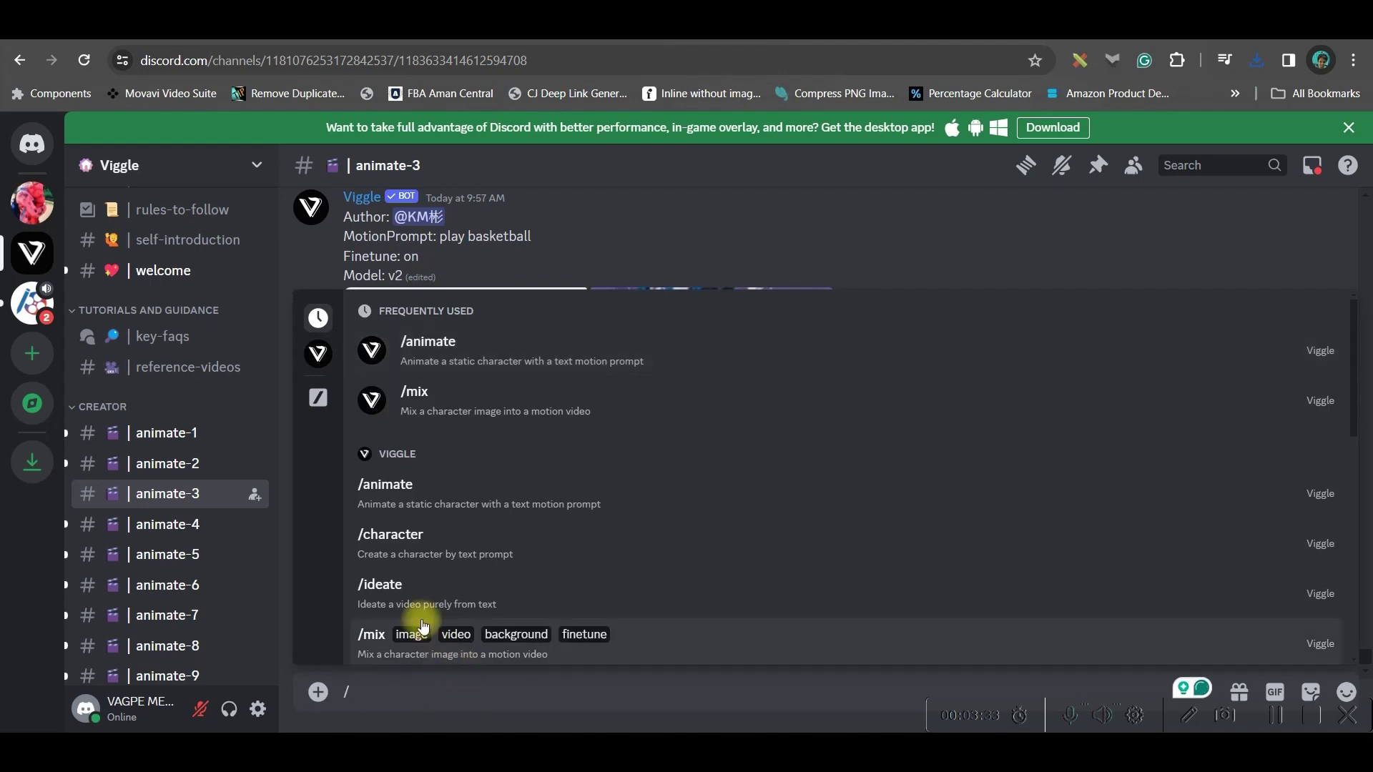
click(408, 588)
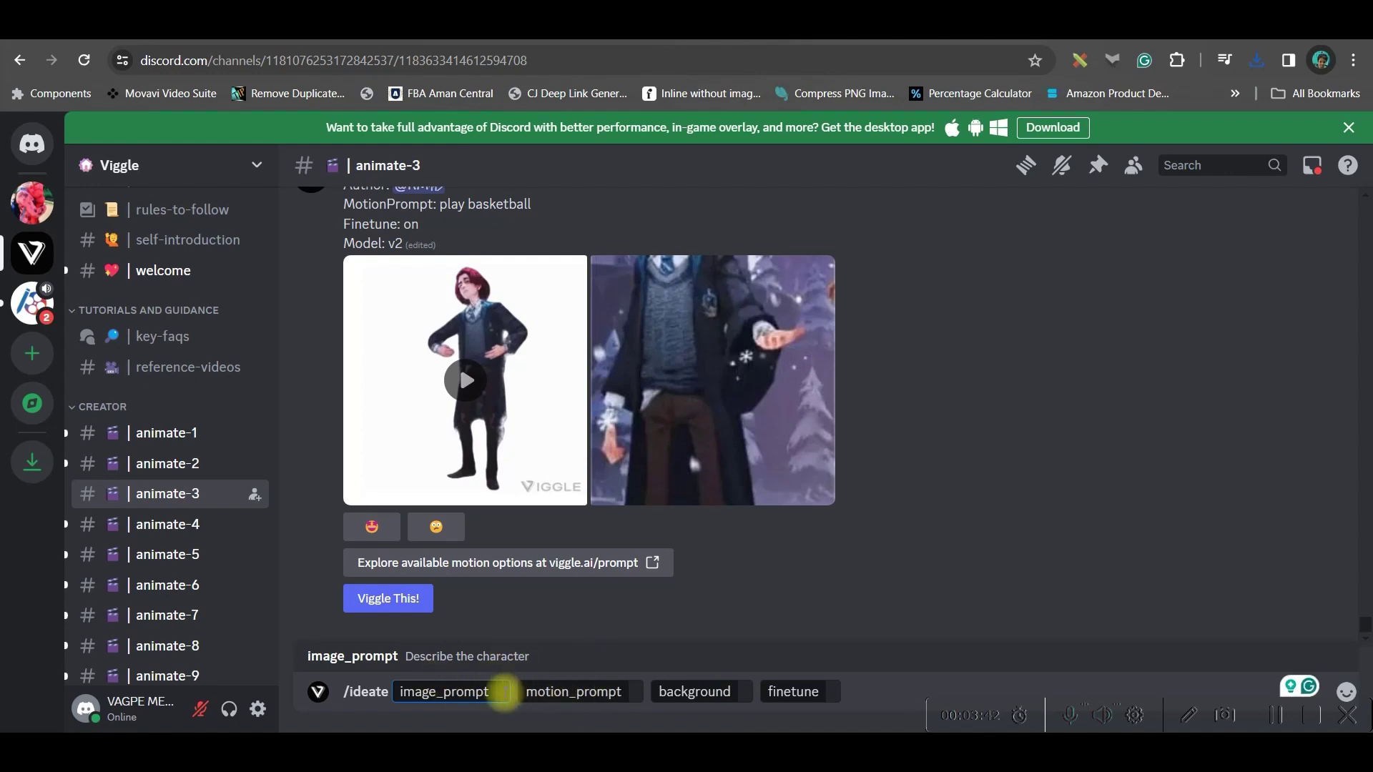
text(A smart Blond Gir)
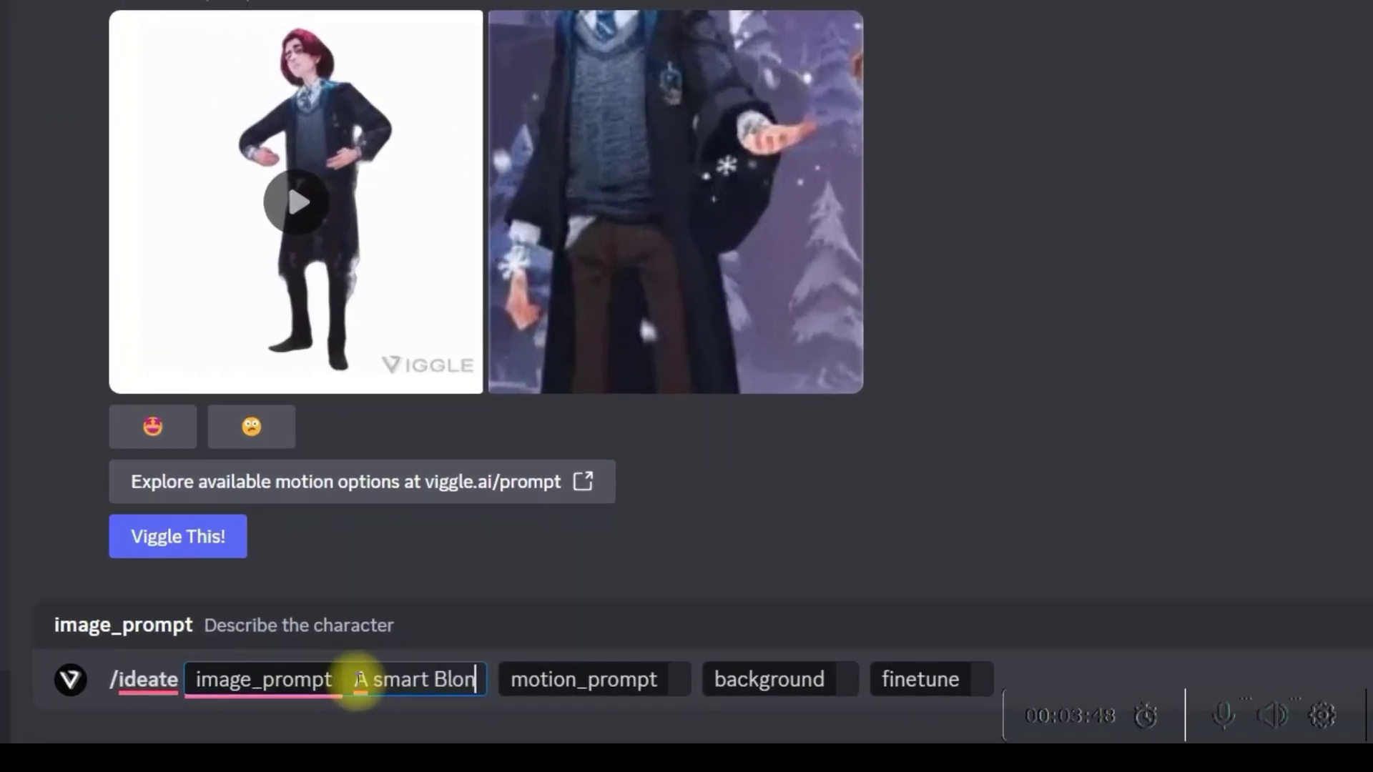
text(l in Black Shirt)
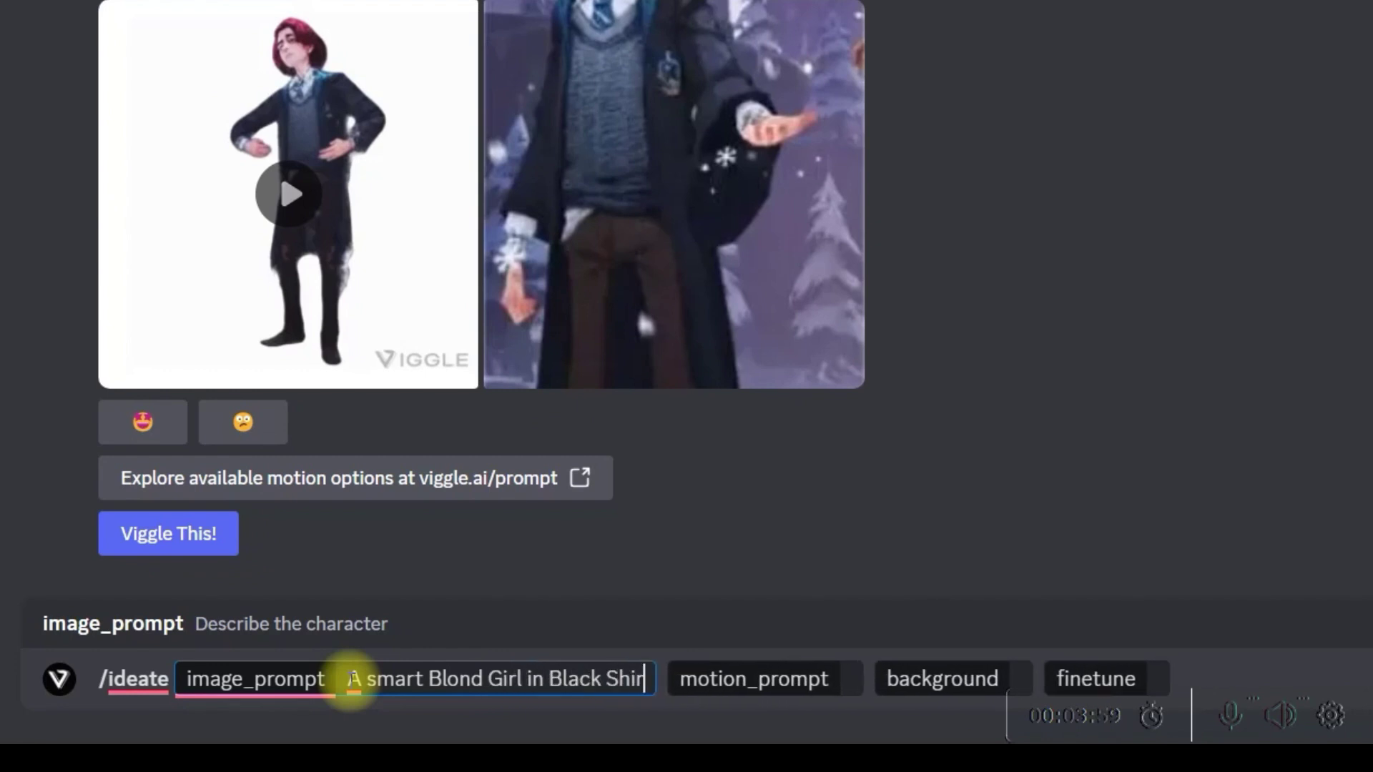
click(865, 679)
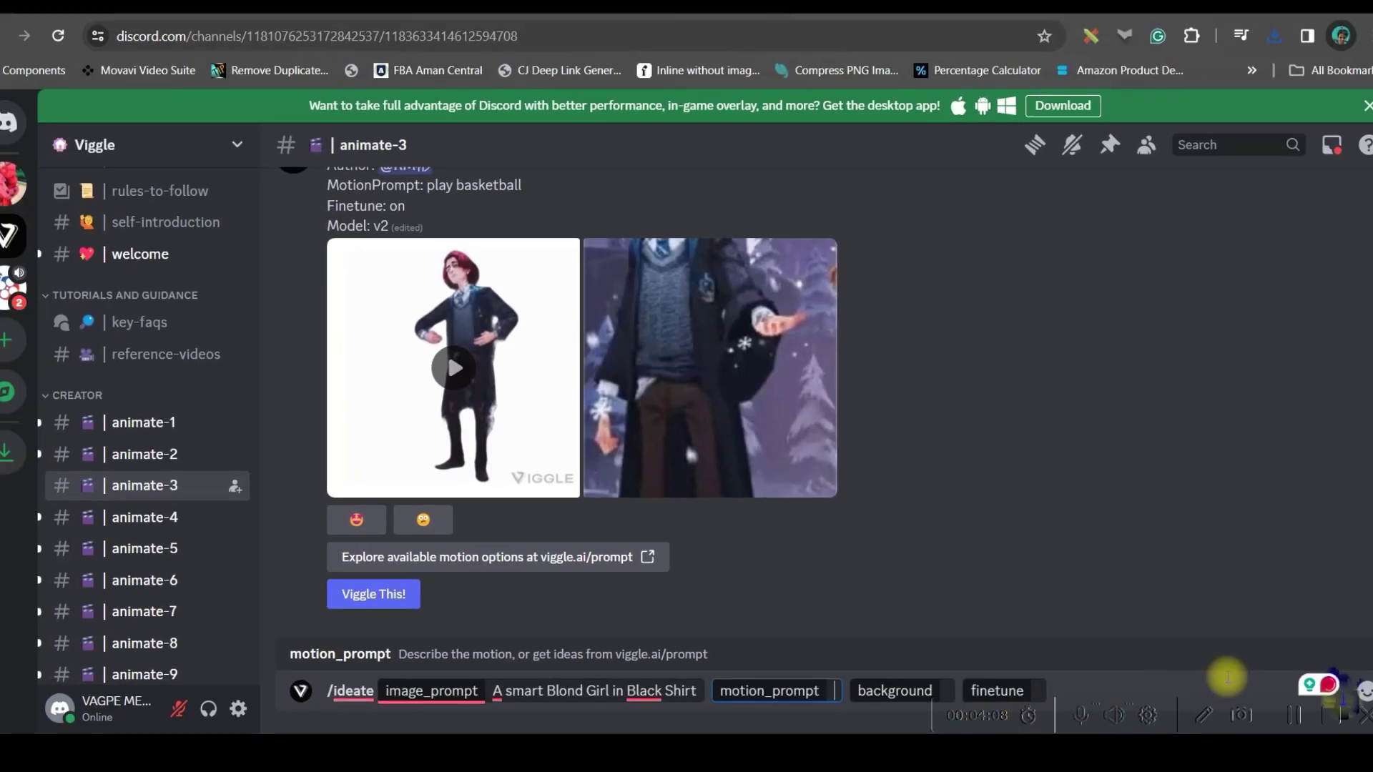
text(dance Happily, Cross legs, swing arms in air)
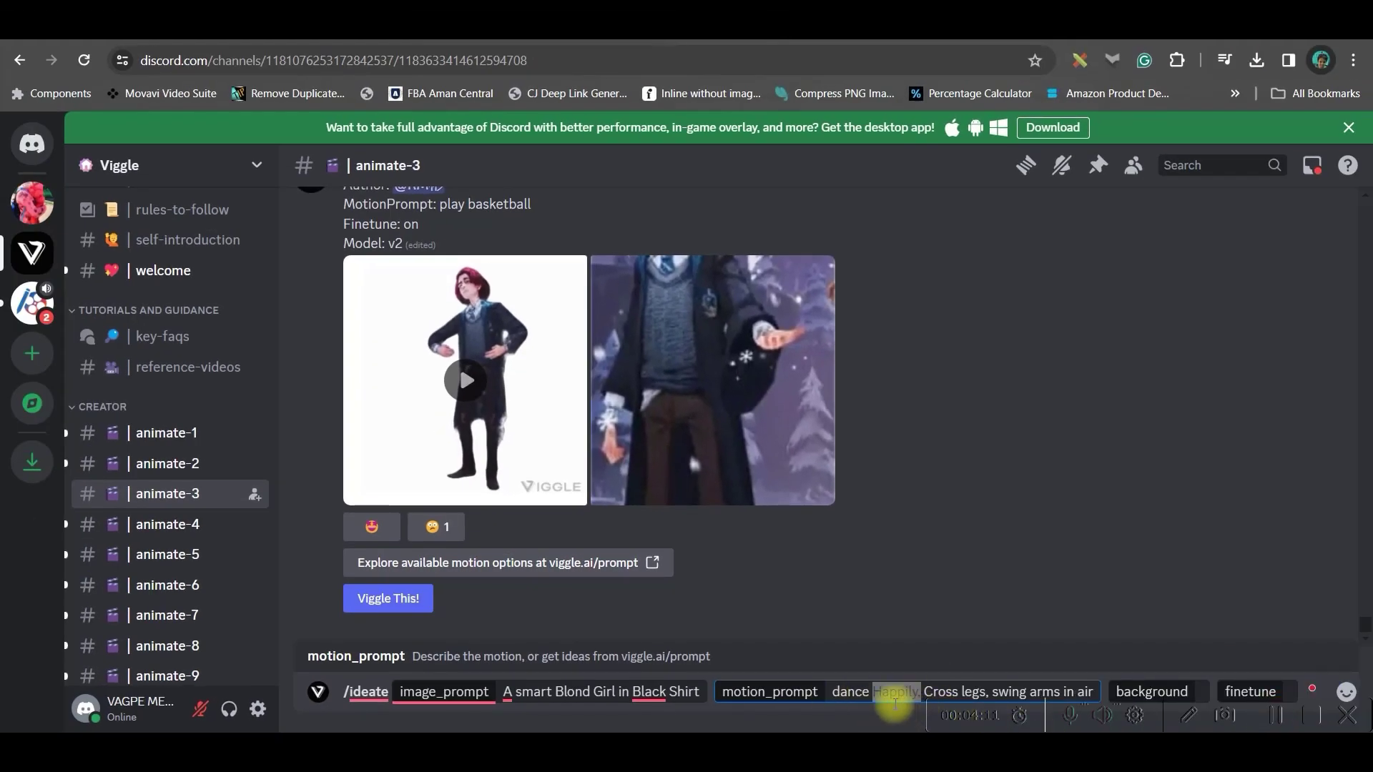
click(1197, 692)
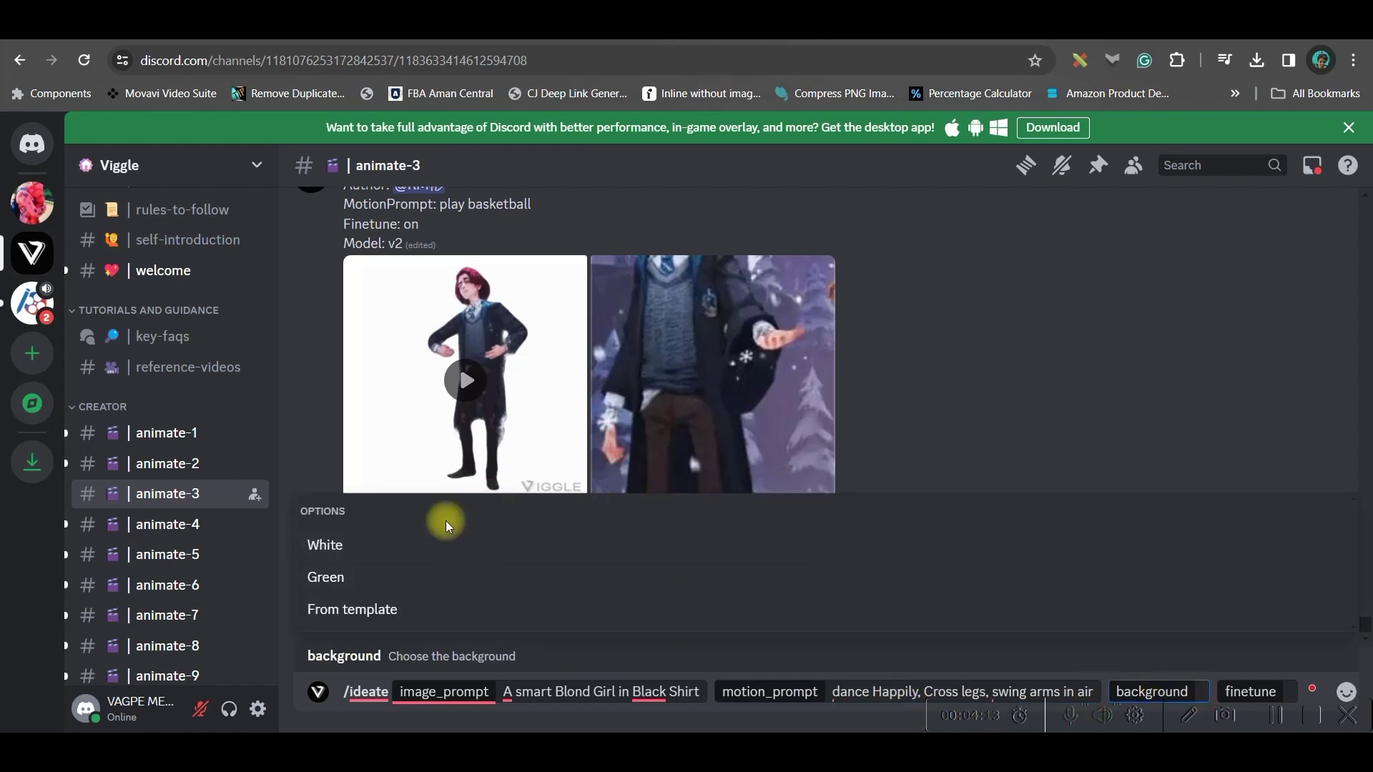
click(352, 572)
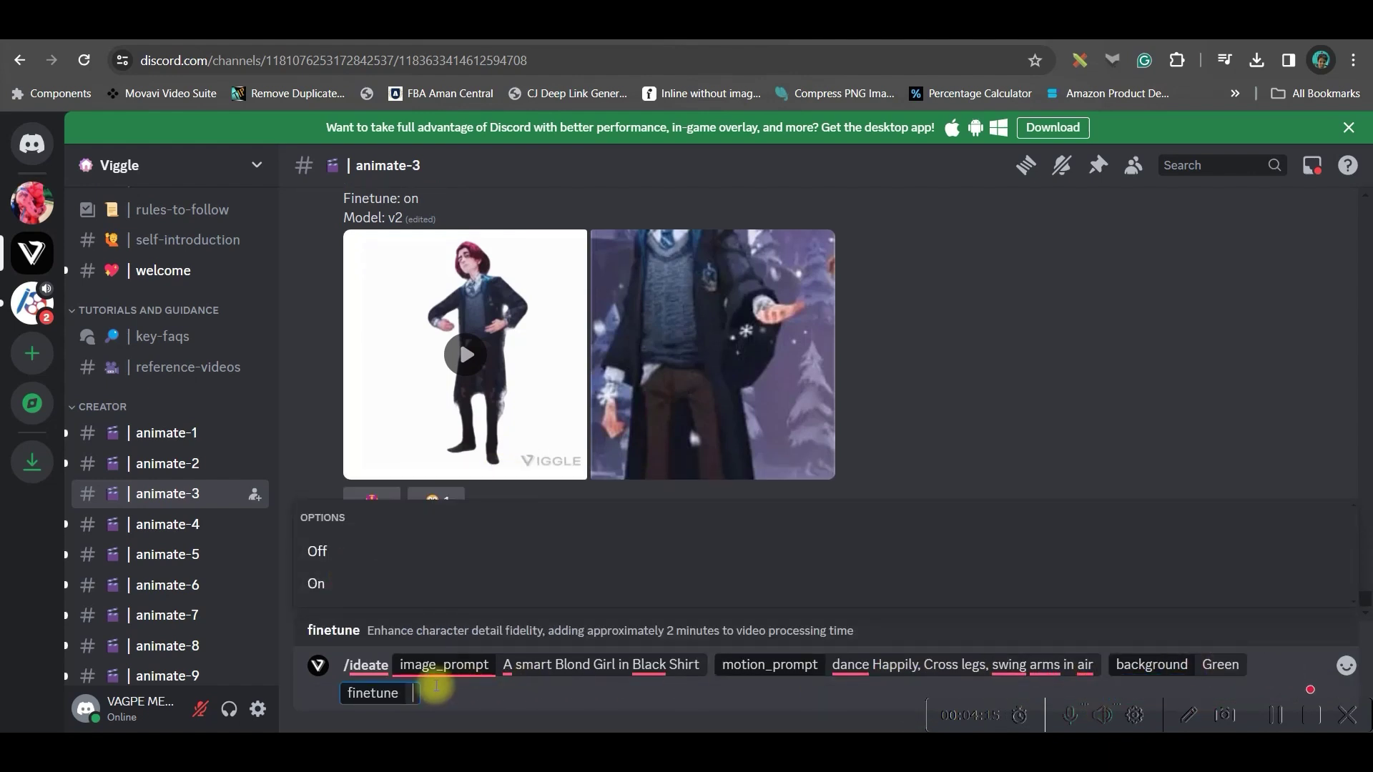
click(319, 584)
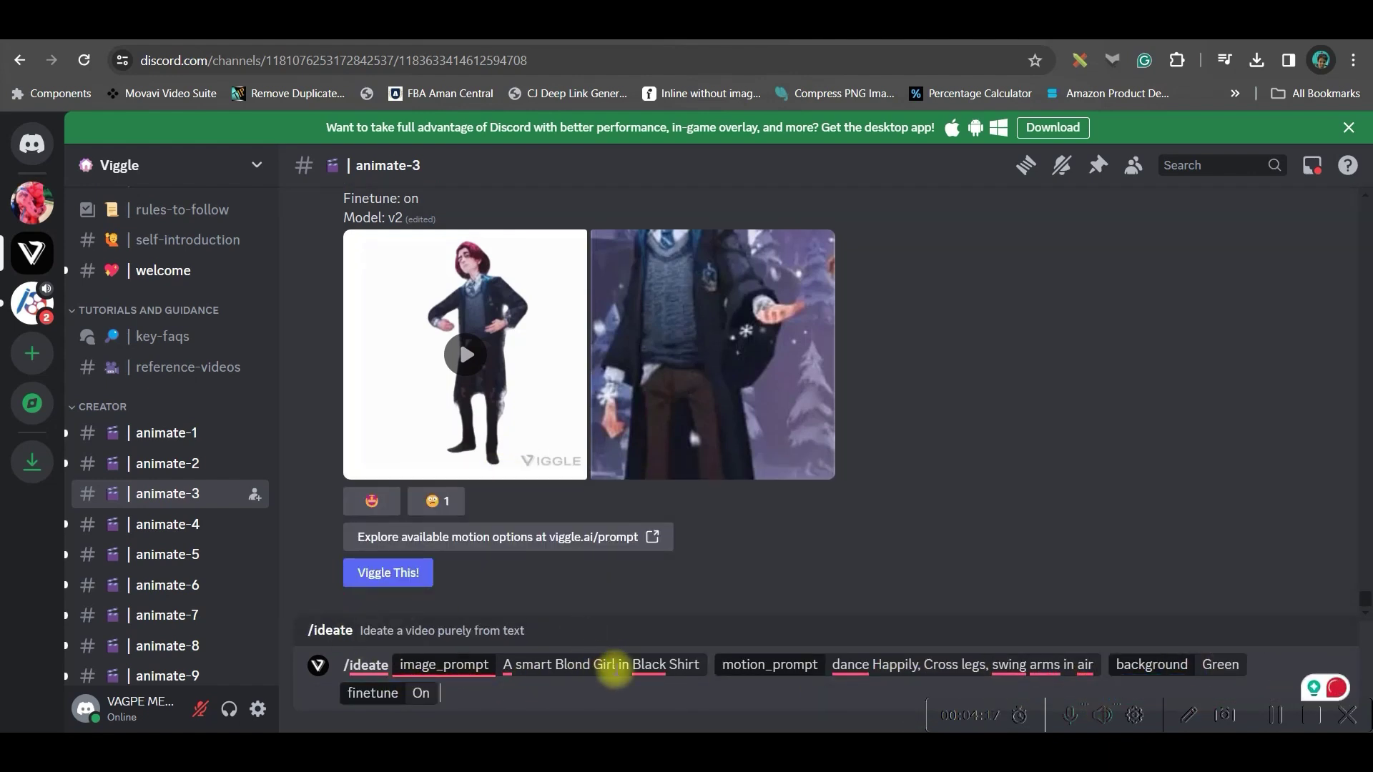
key(Return)
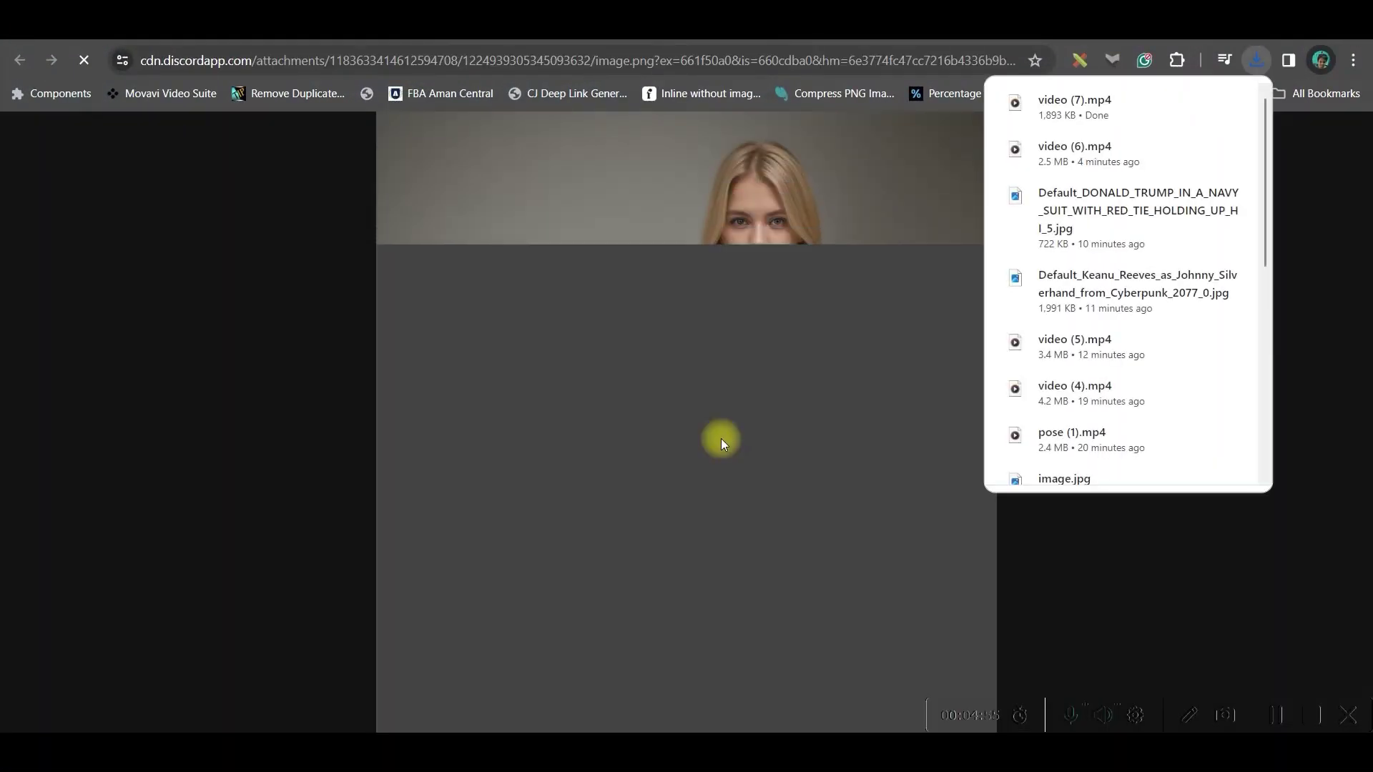
Save the generated blond-girl image as image (2).png in ASSETS.
right_click(632, 415)
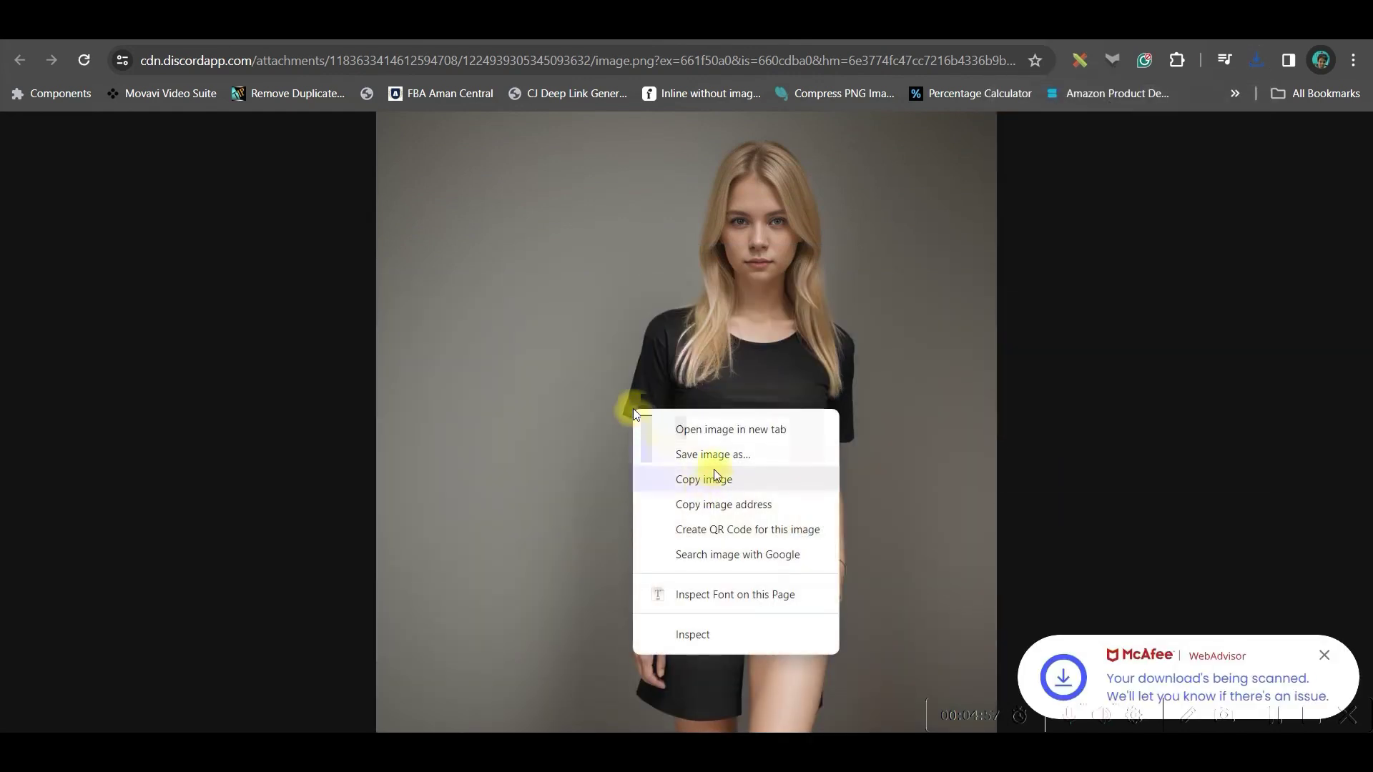
click(640, 454)
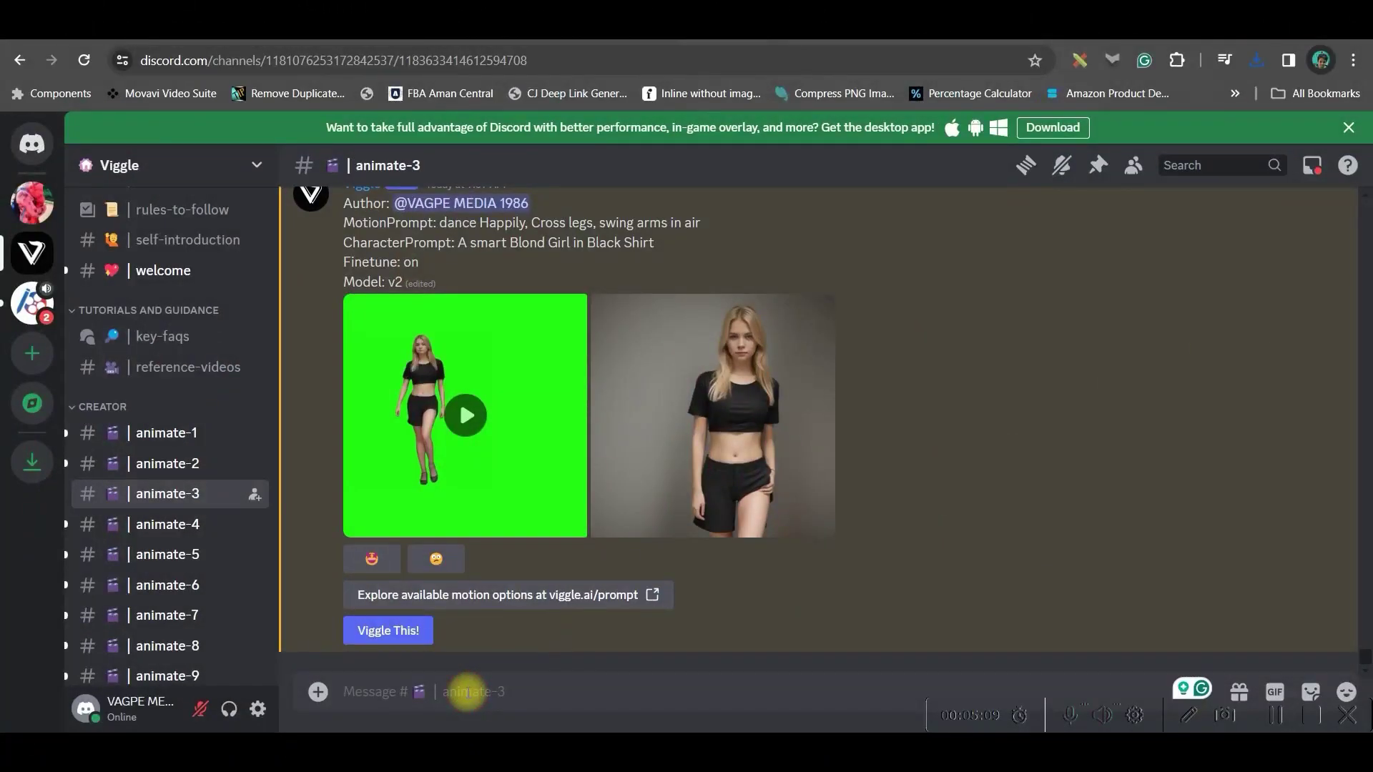
Run /character with prompt 'A beautiful Girl in Sports Vest' and preview the four-image grid.
text(/char)
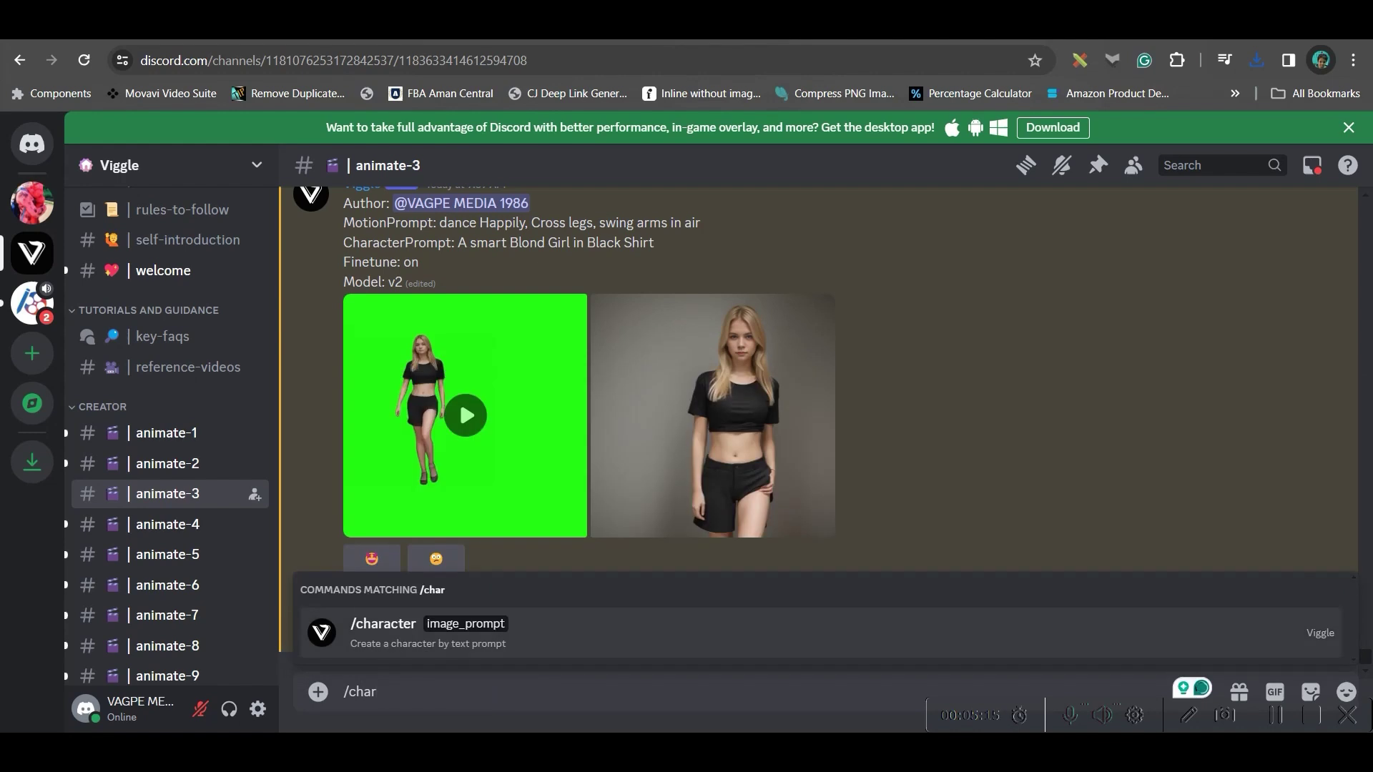
click(475, 633)
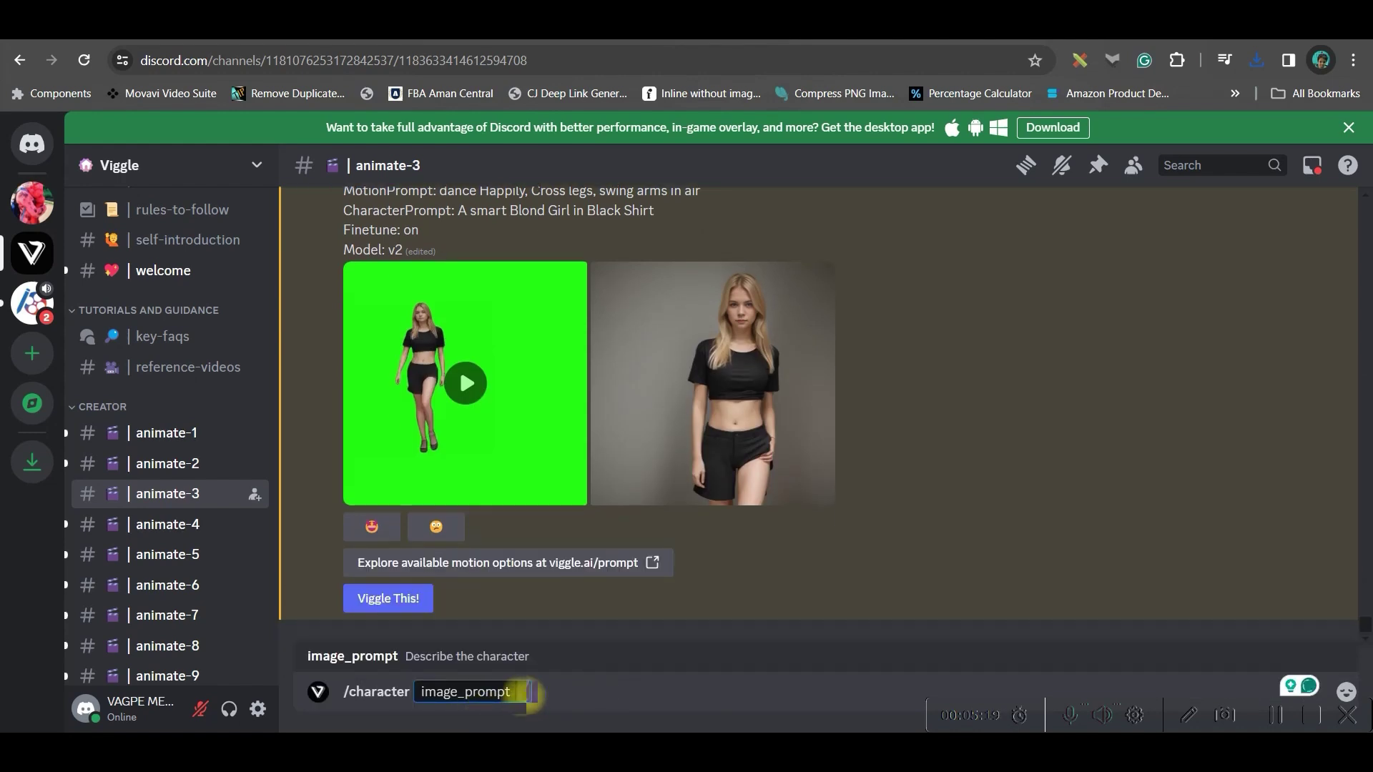
text(A beautiful Girl in Sports Vest)
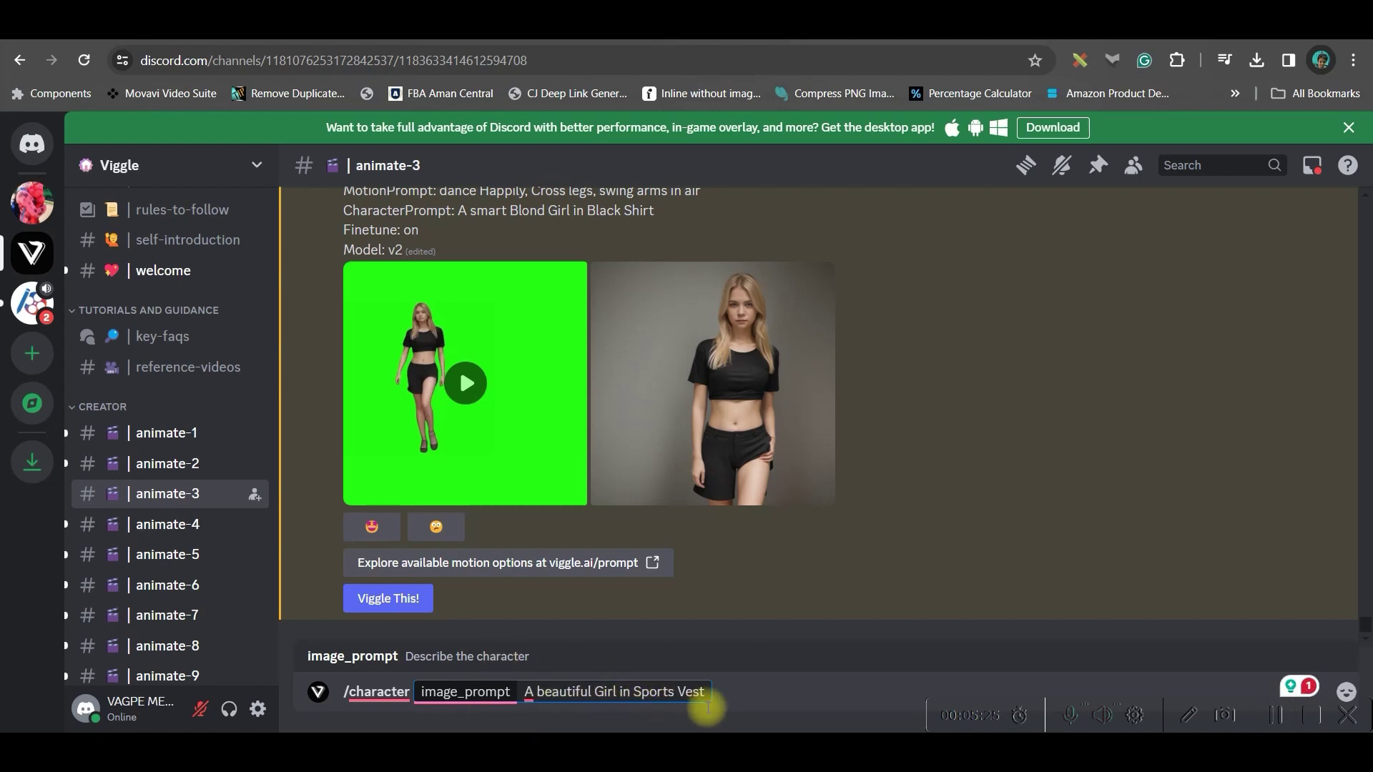
key(Return)
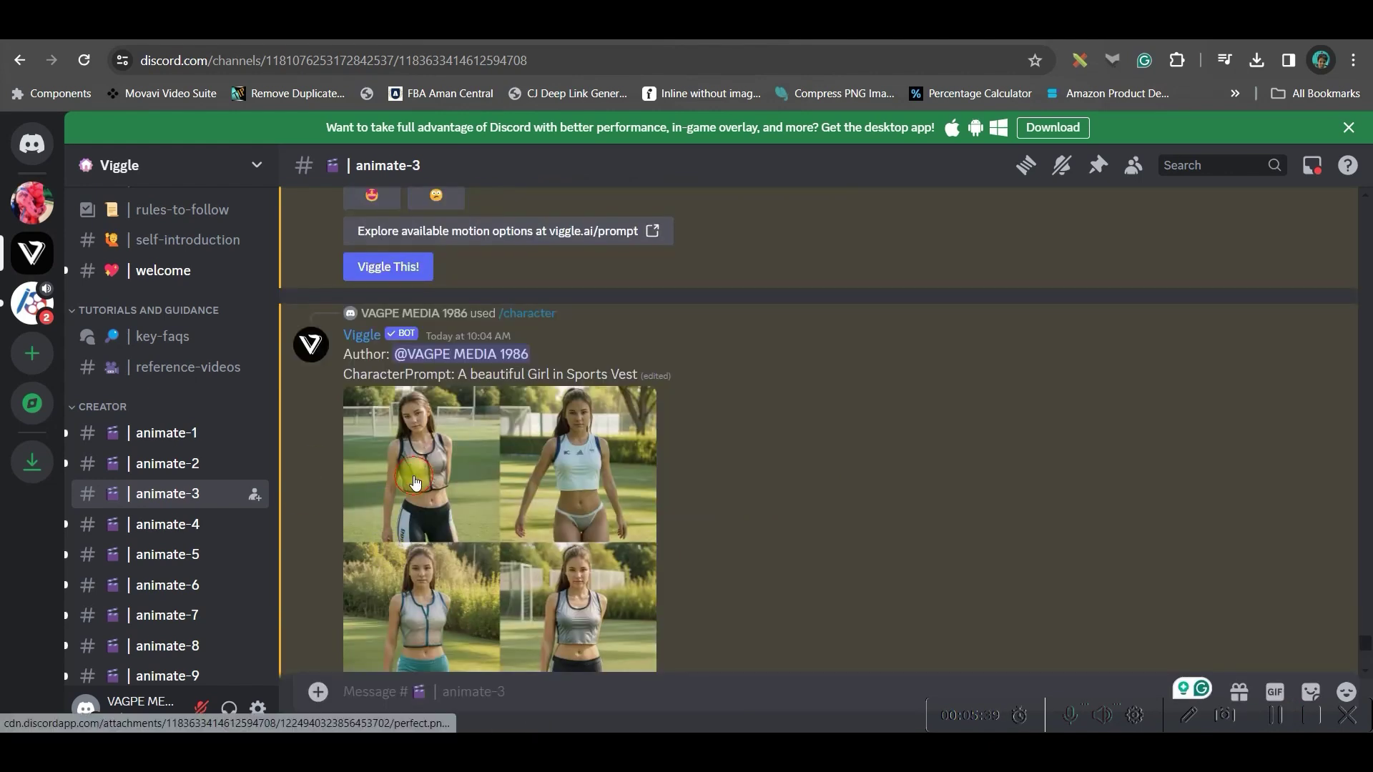
click(413, 475)
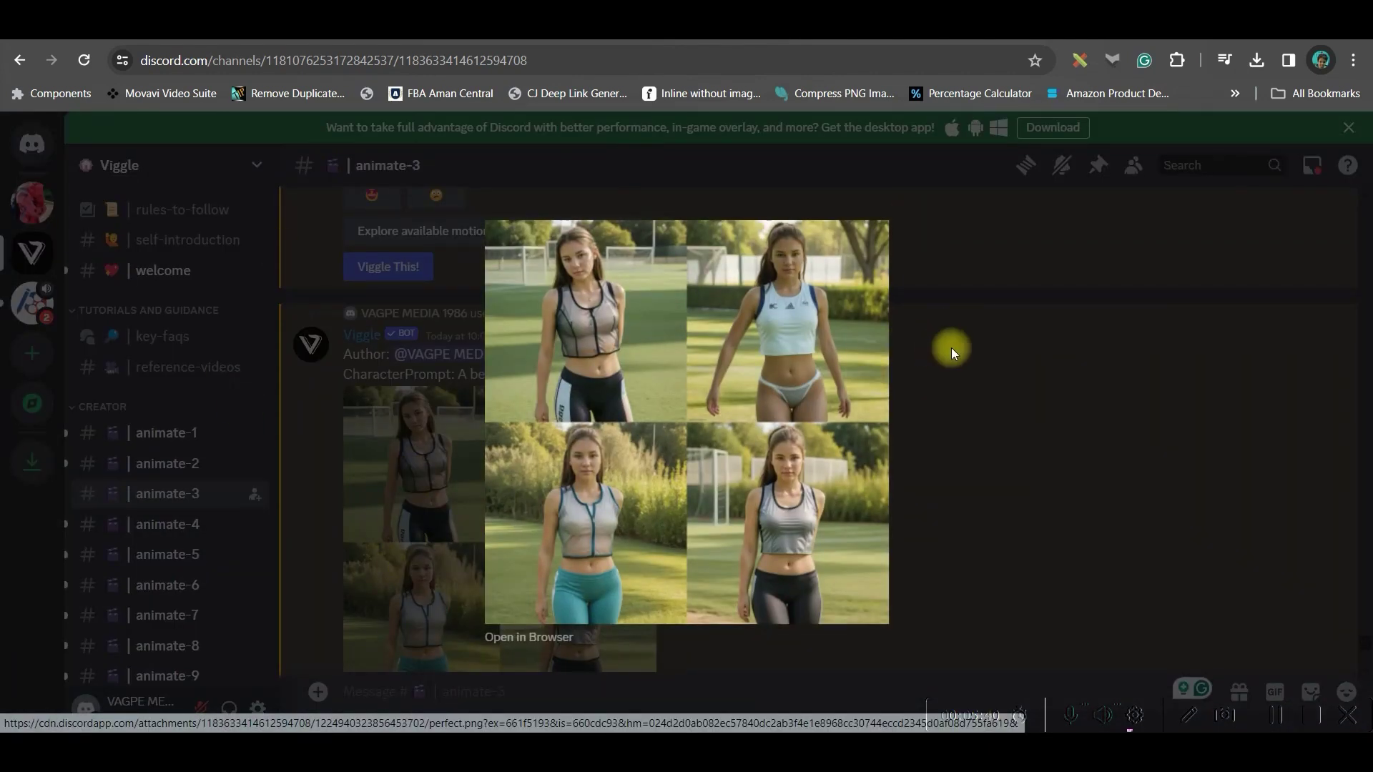
click(933, 367)
scroll(715, 467, down, 5)
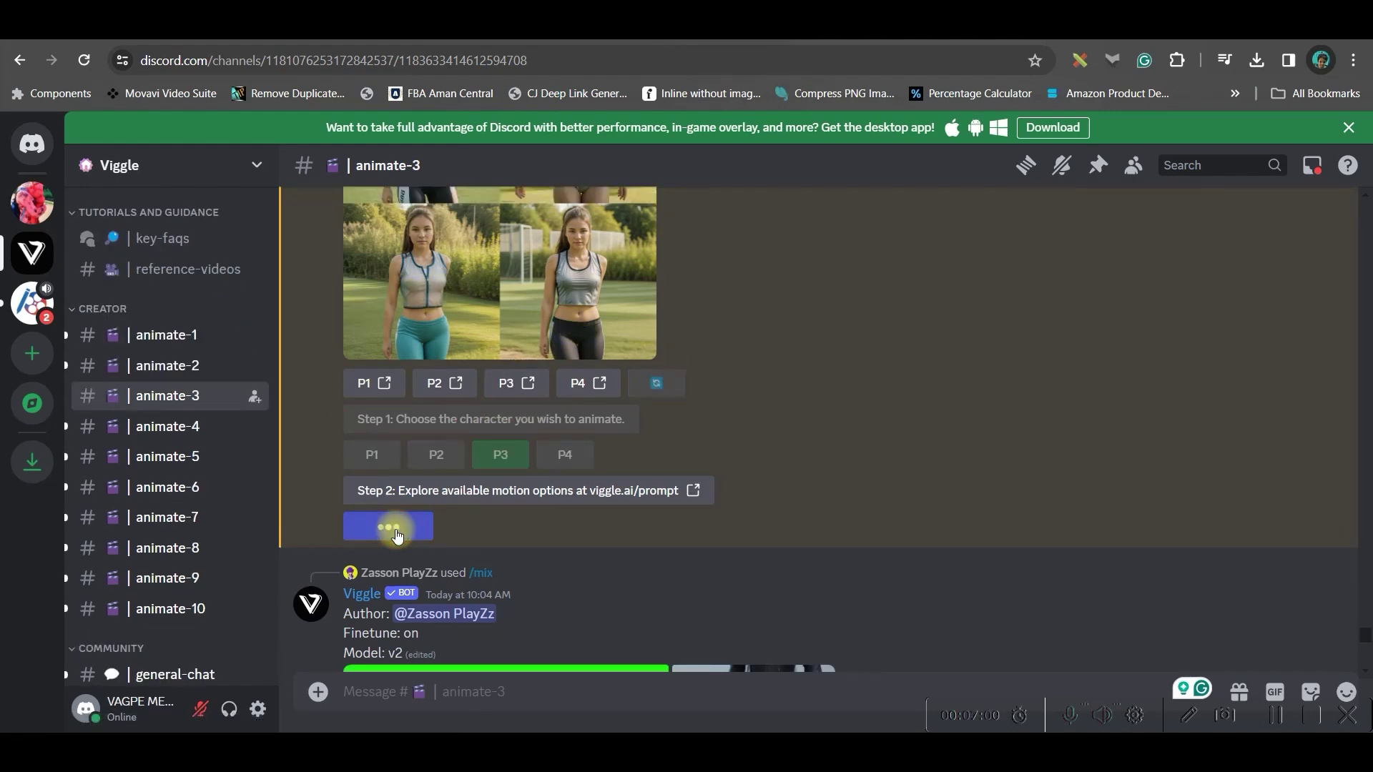
Open Viggle This! and enter motion prompt 'Dance' with finetune On.
click(389, 526)
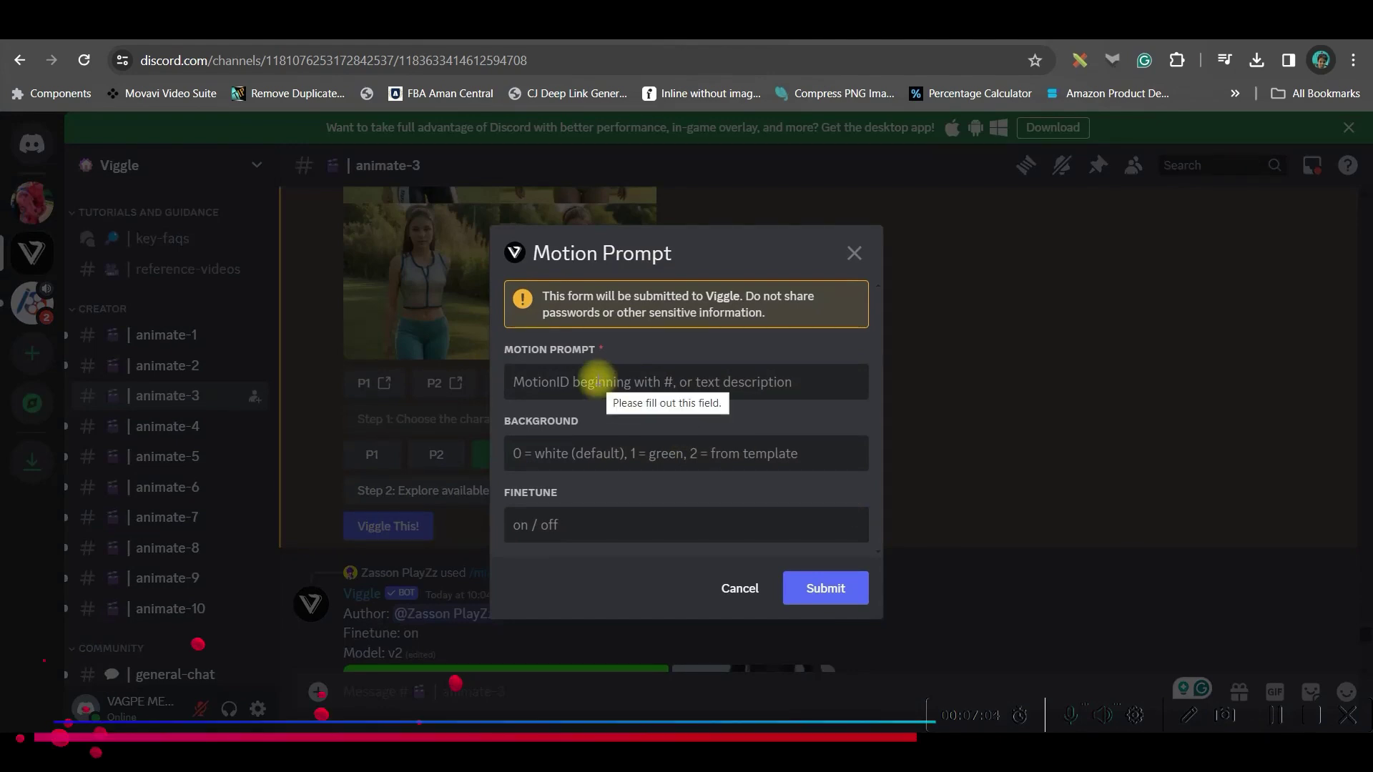
text(Da)
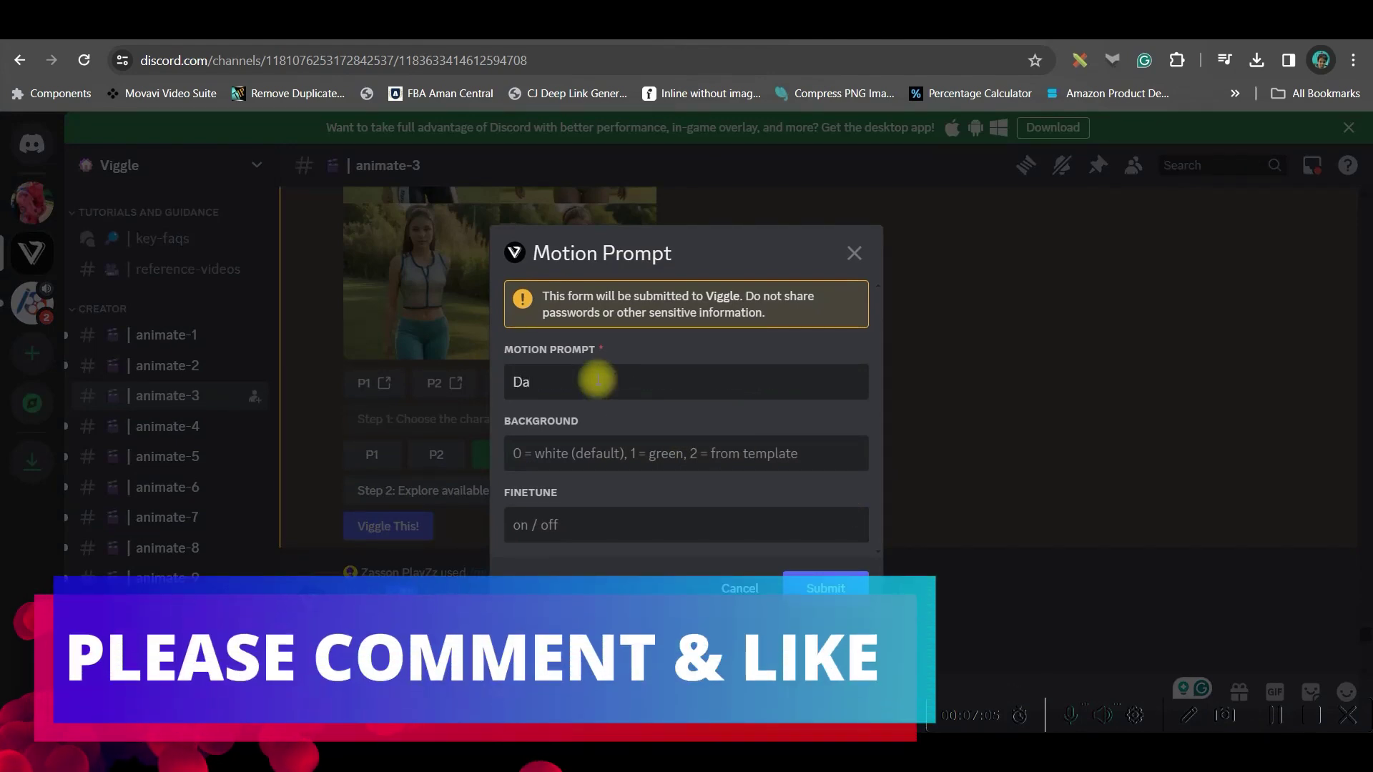
text(nce)
click(572, 527)
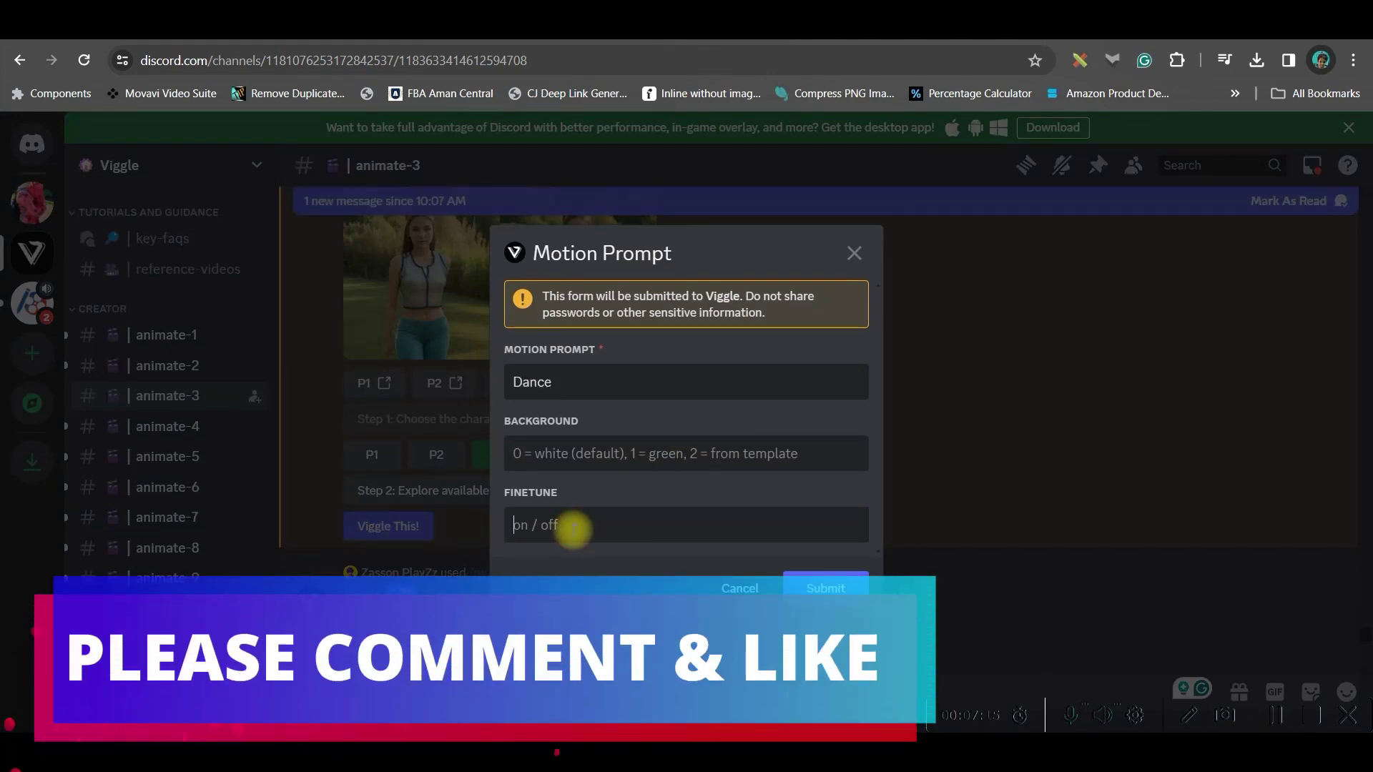
text(On)
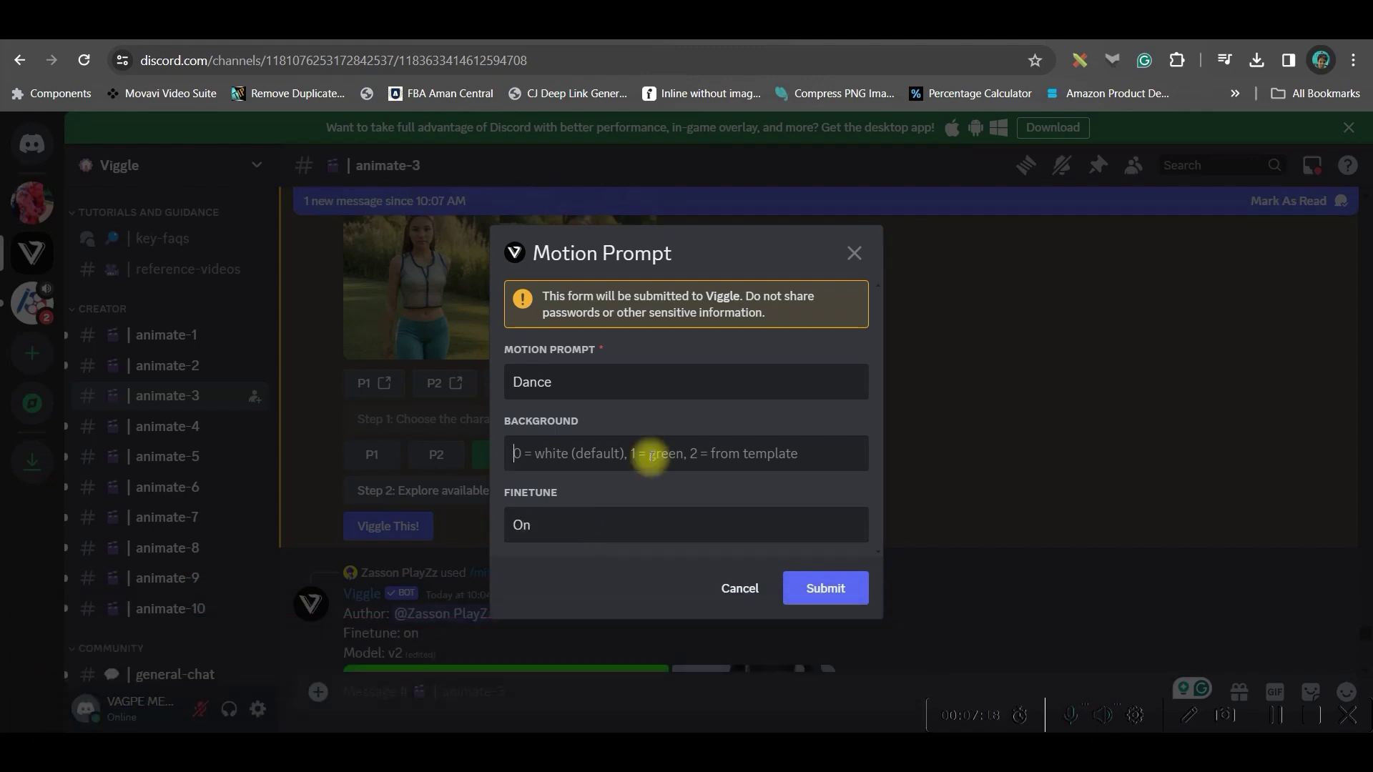
text(1)
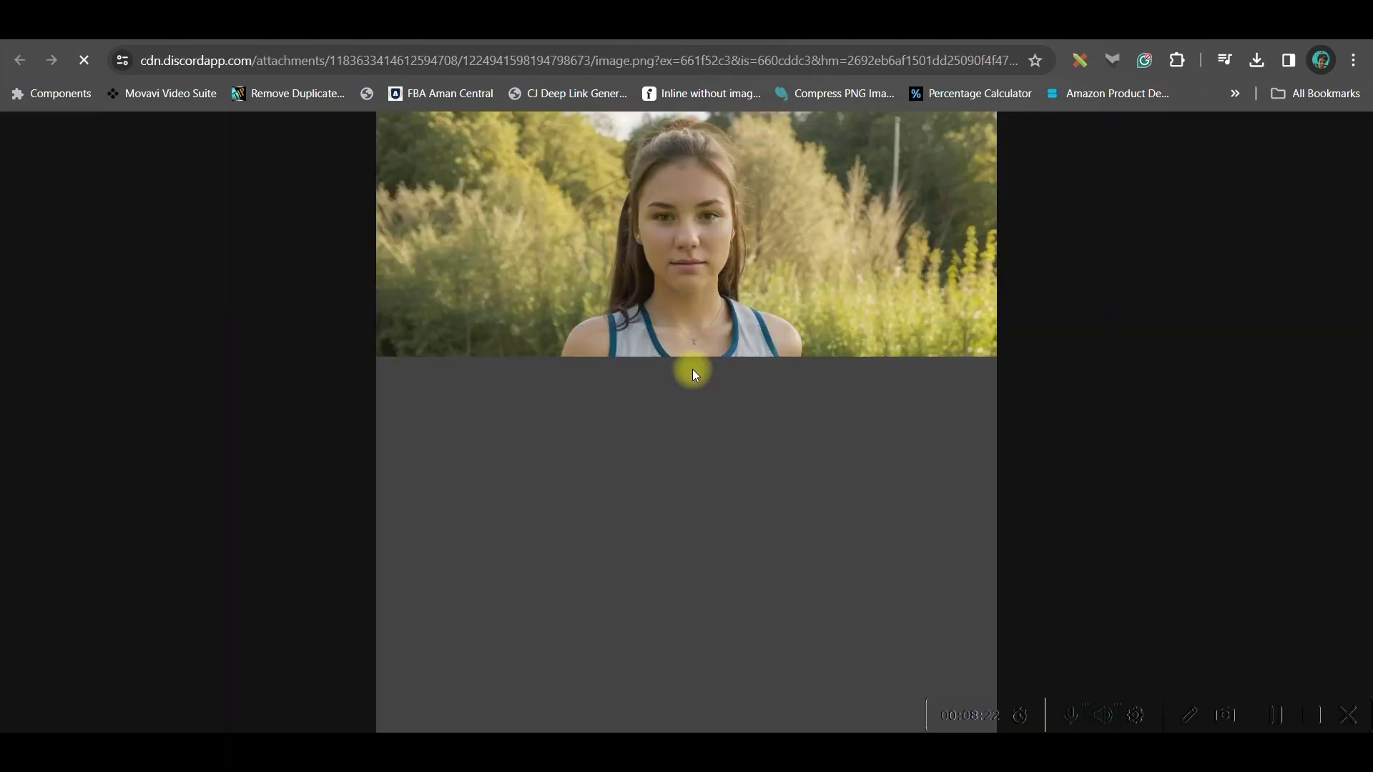
Download the bot's still image of the sports-vest girl as image (3).png.
right_click(703, 367)
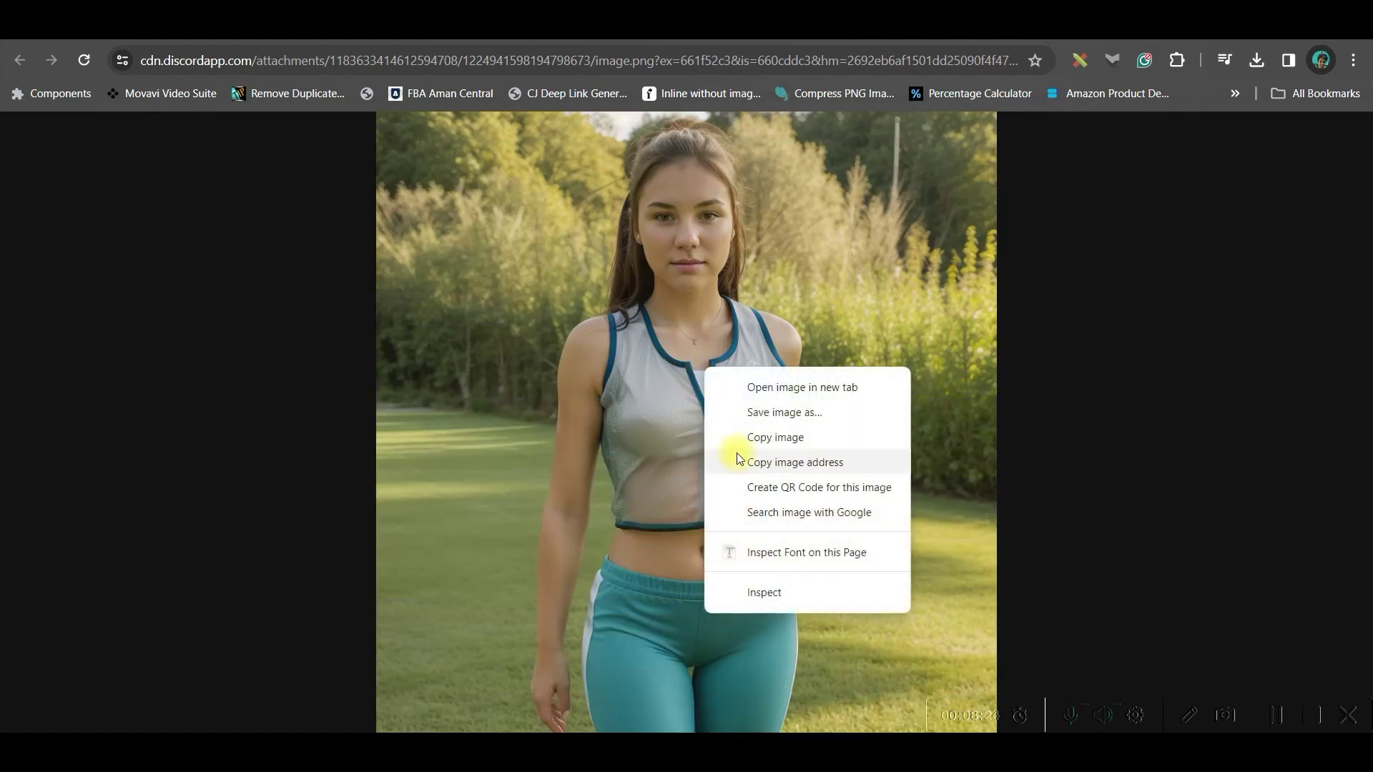
click(784, 415)
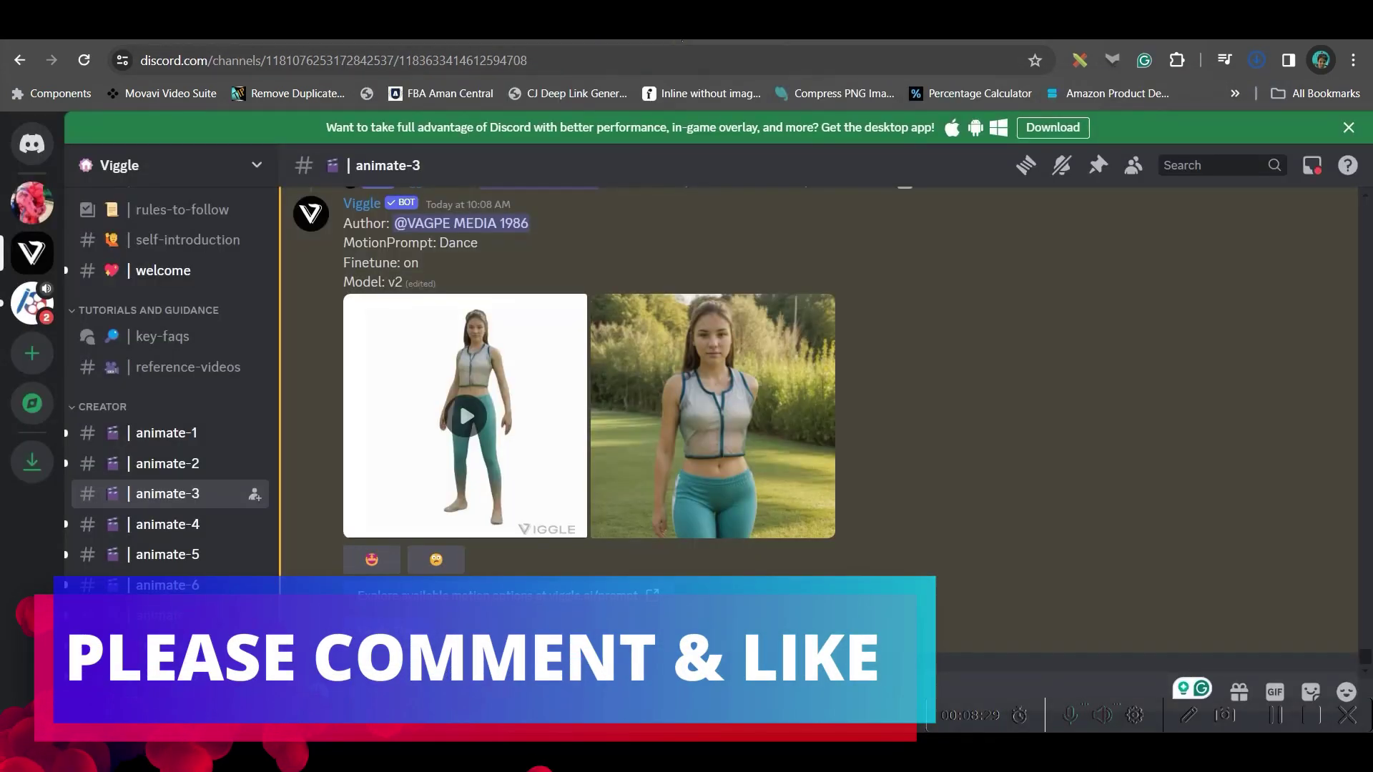
click(565, 309)
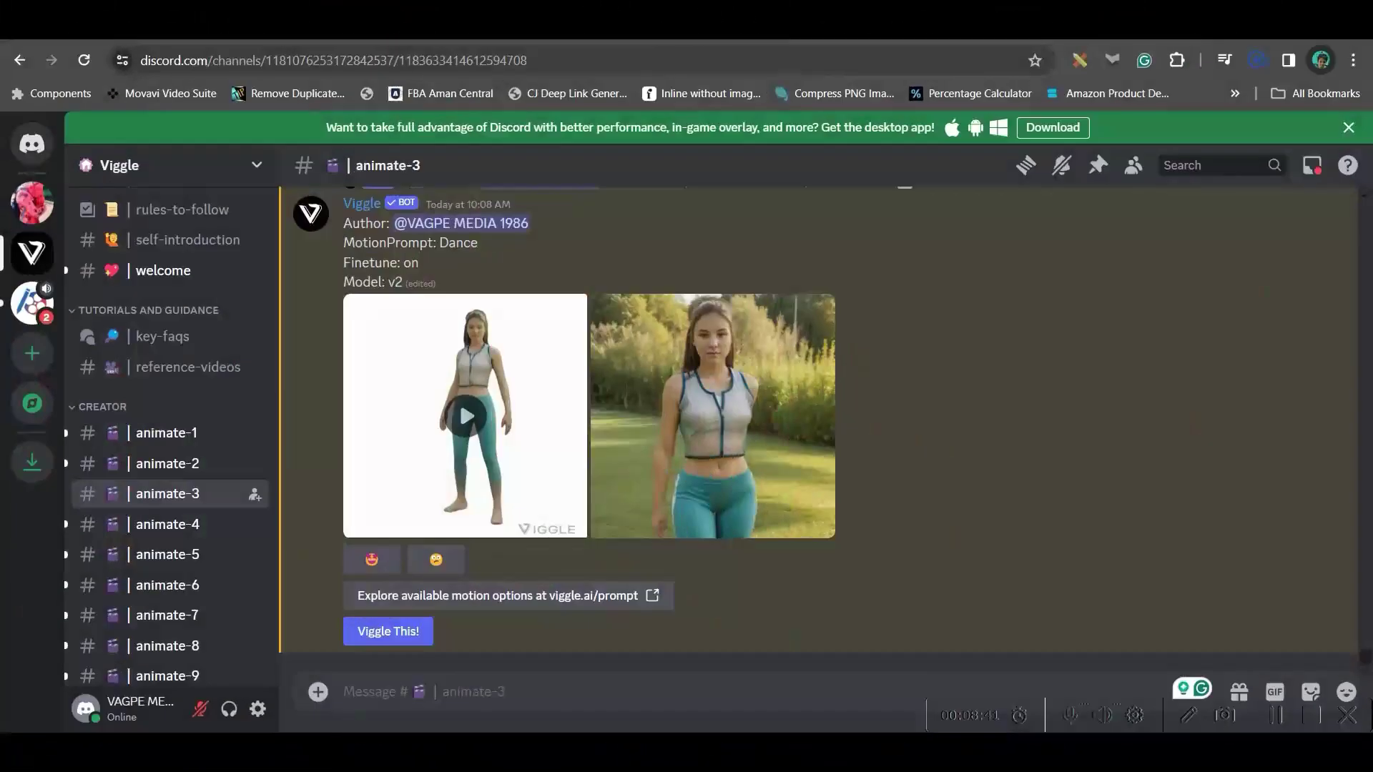
Send a /stylize request with the woman's photo and the image prompt 'Sports Vest'.
text(/s)
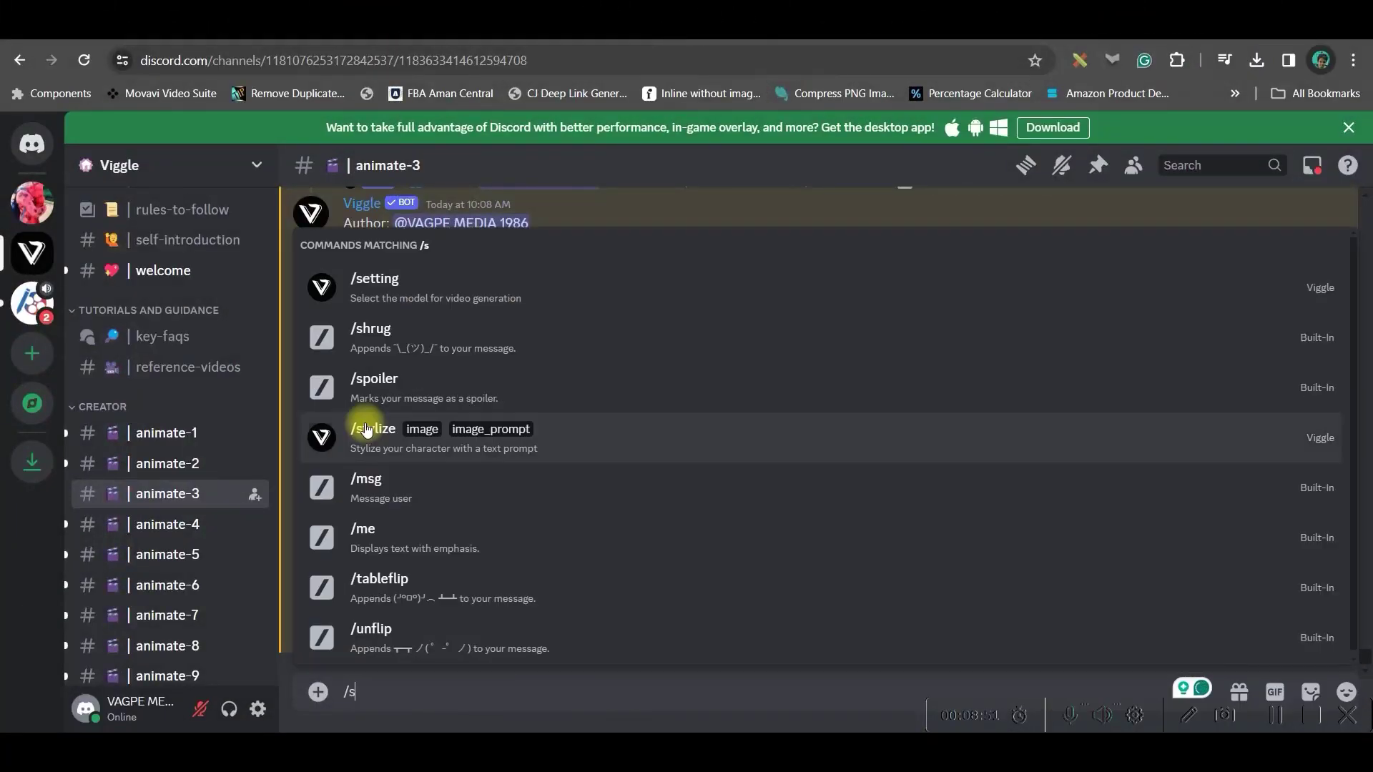
click(367, 429)
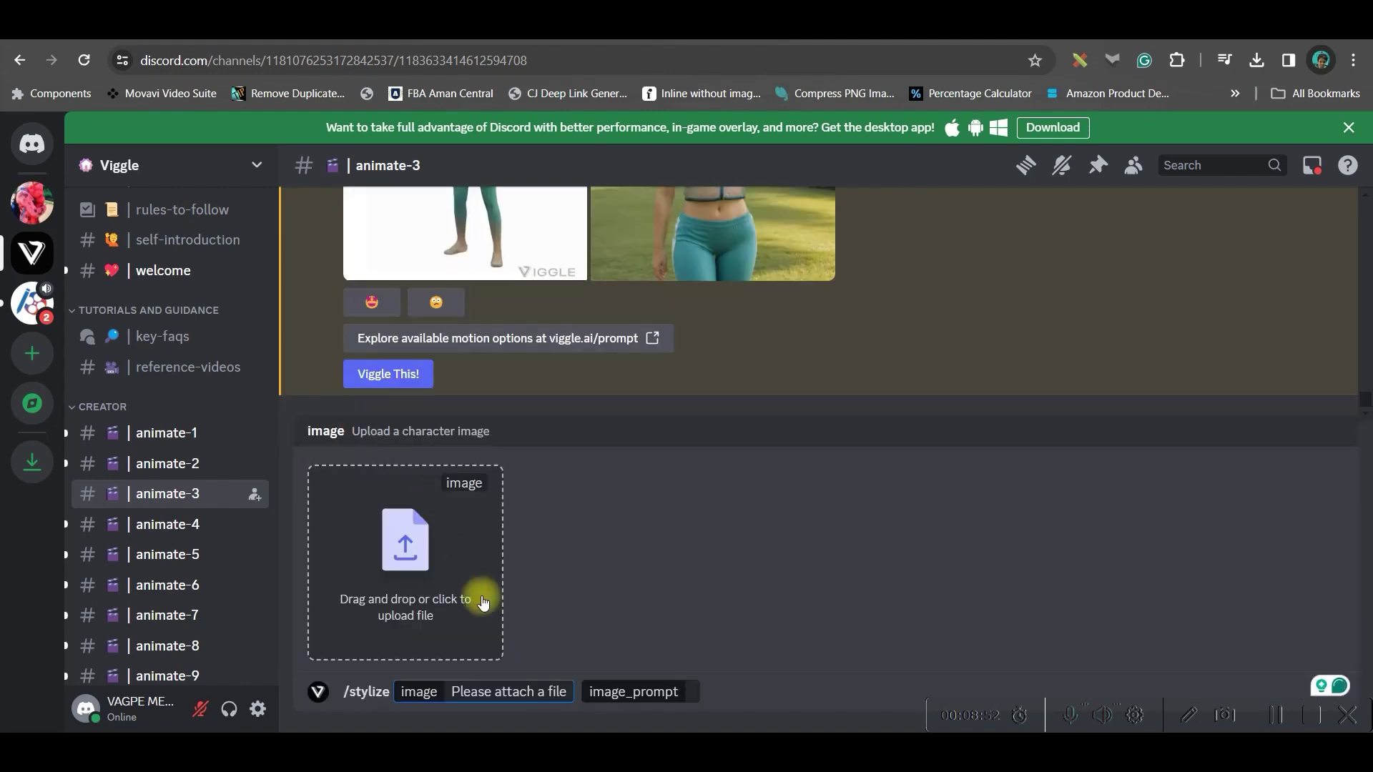
click(418, 598)
click(1041, 691)
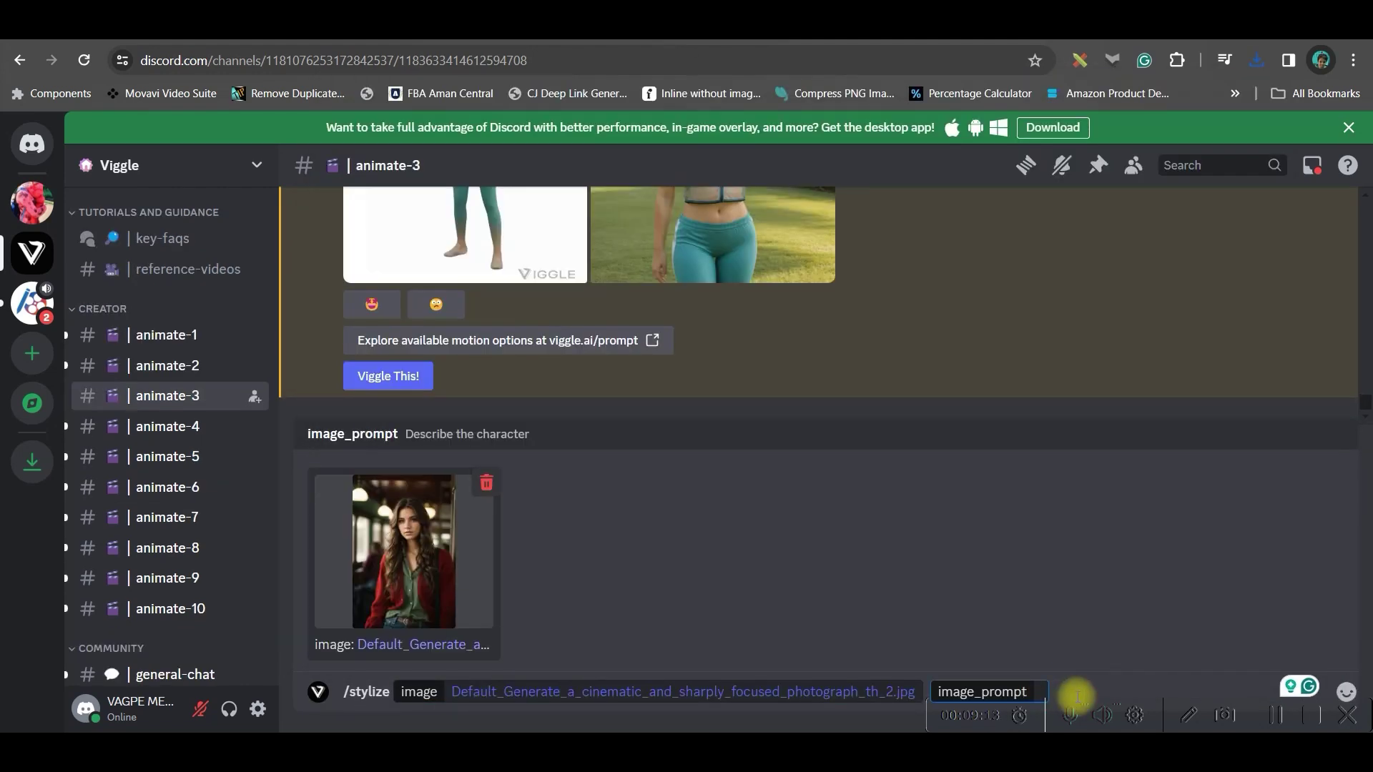
text(Sports Vest)
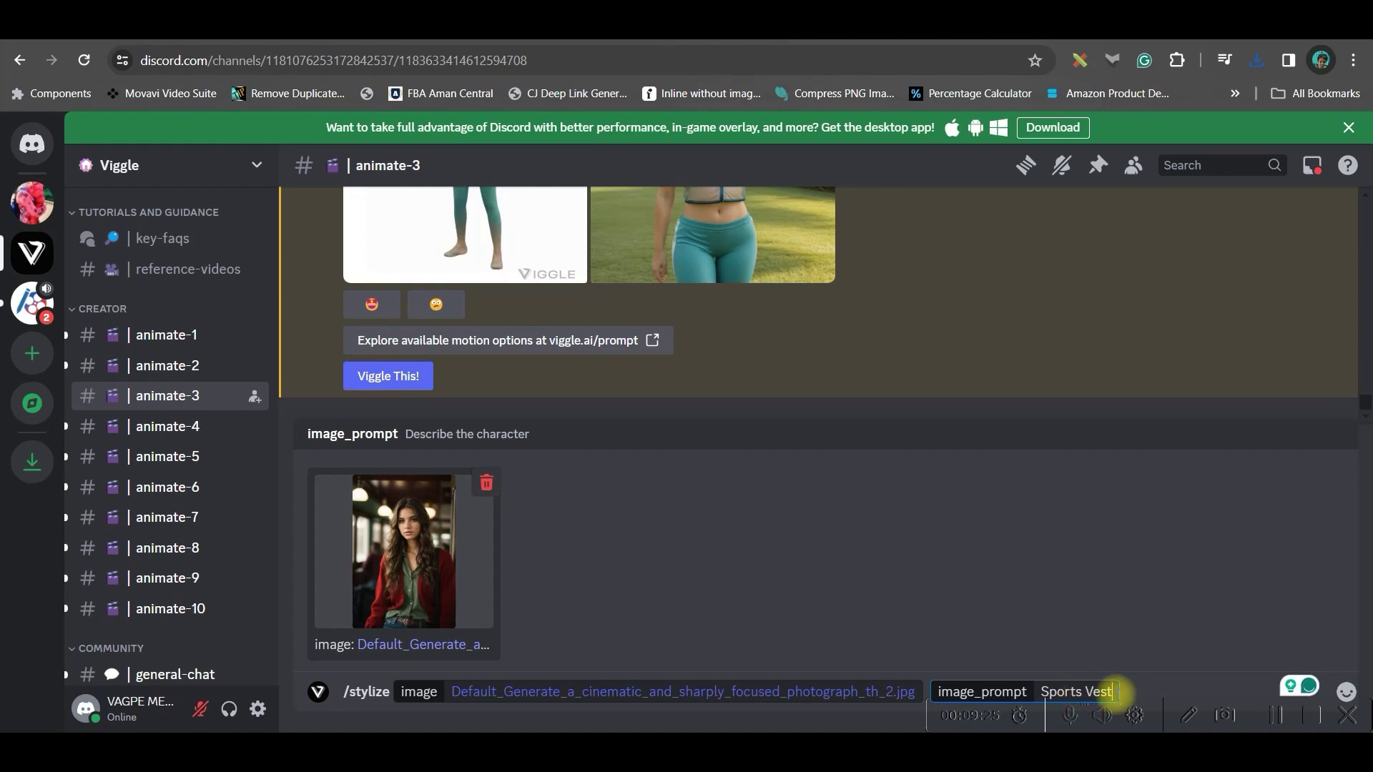
key(Return)
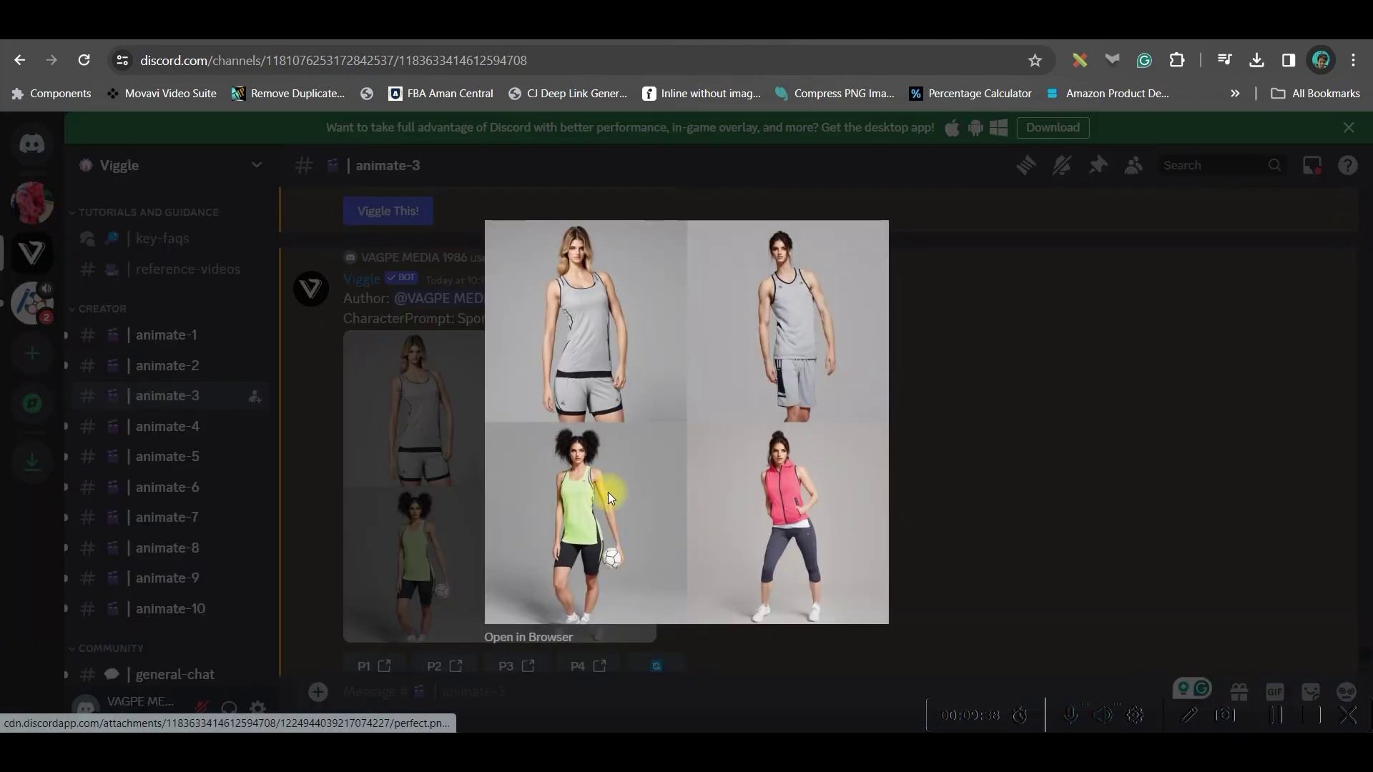
Review the four generated sports-outfit characters and choose P4.
click(529, 502)
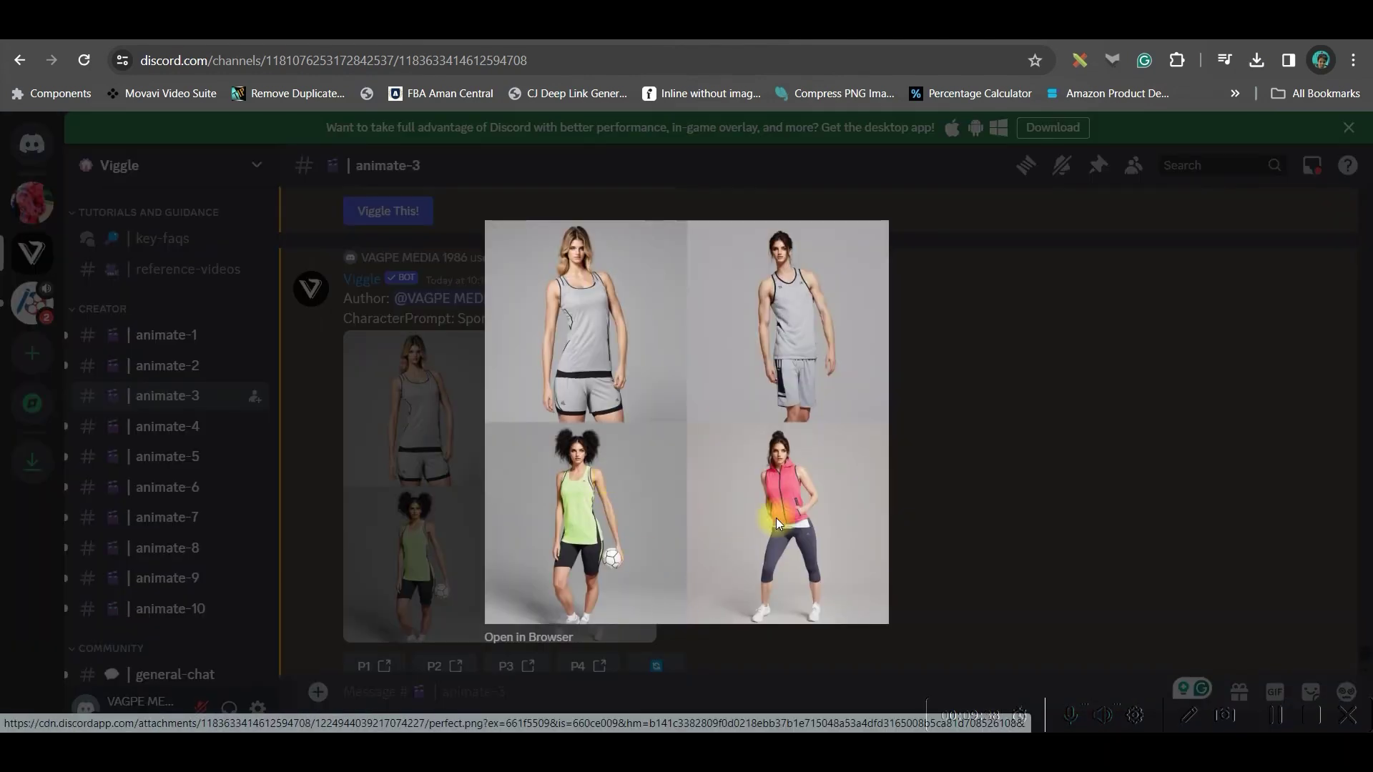
click(968, 450)
scroll(635, 529, down, 1)
scroll(635, 530, down, 2)
click(564, 557)
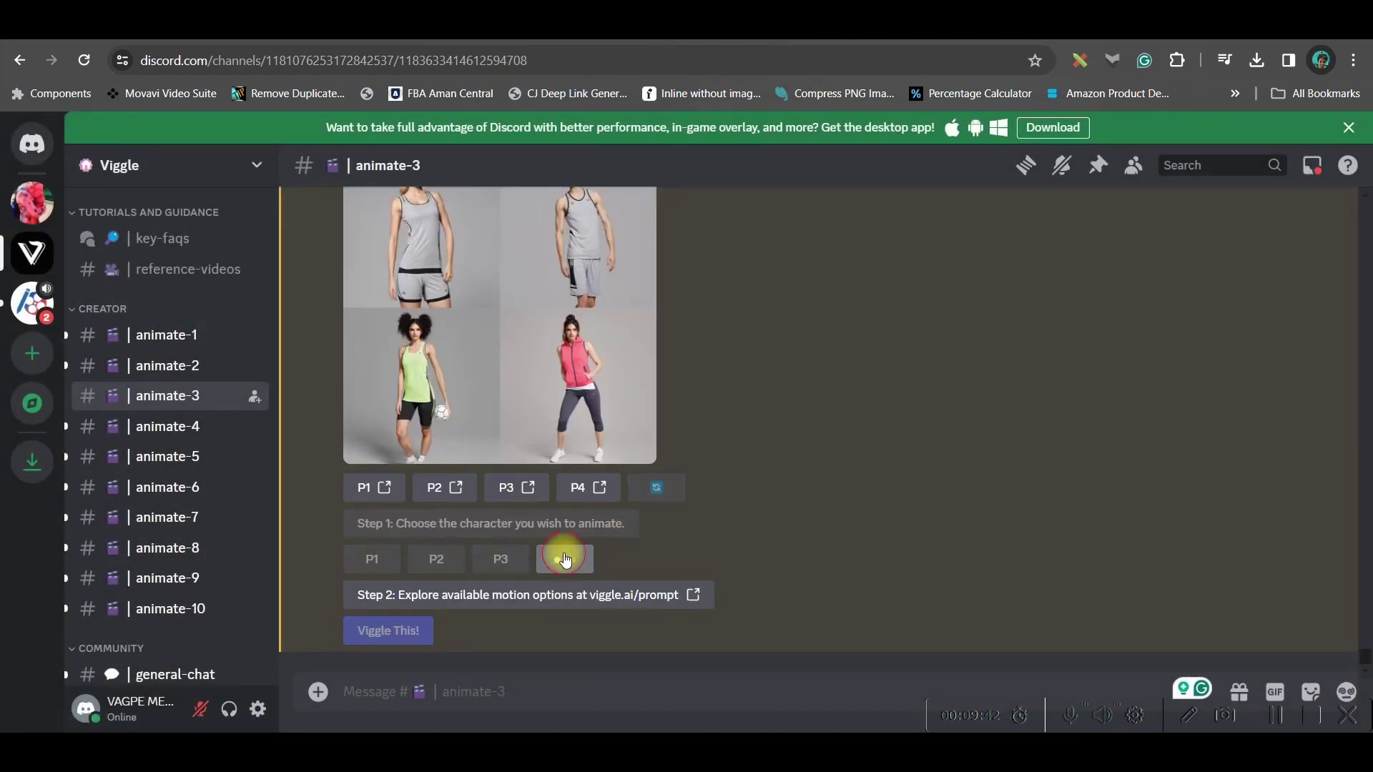
Animate character P4 with motion 'Running', background 1 and finetune On.
click(388, 630)
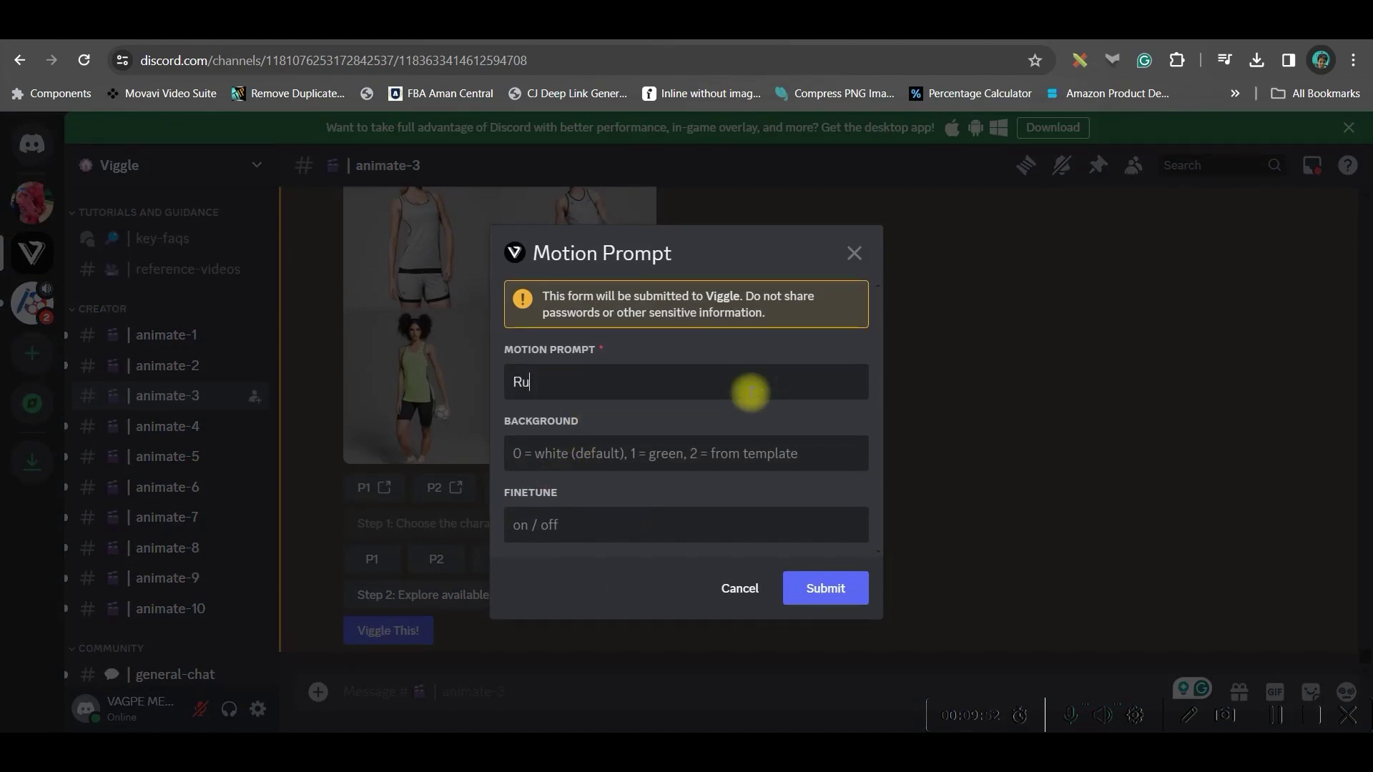
text(ning)
key(Tab)
text(1)
click(663, 527)
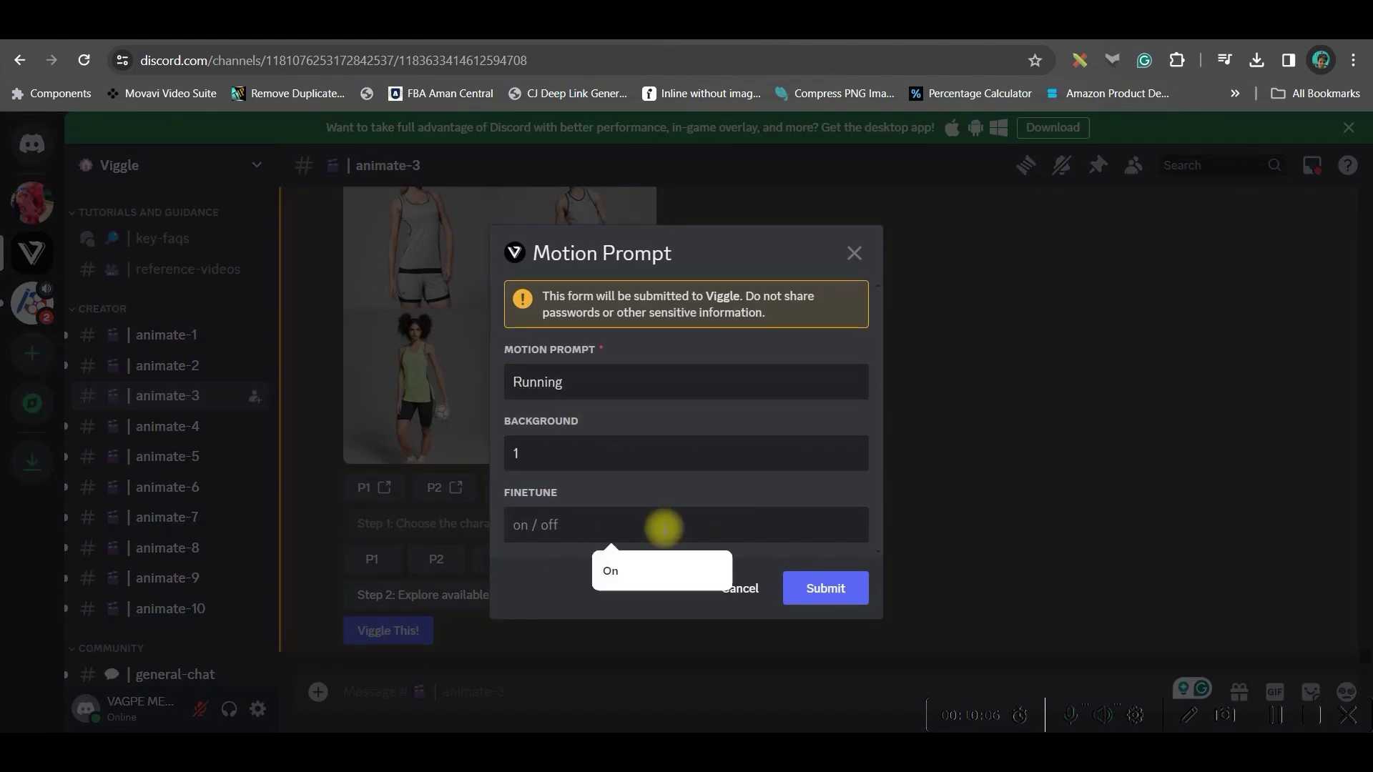
click(626, 571)
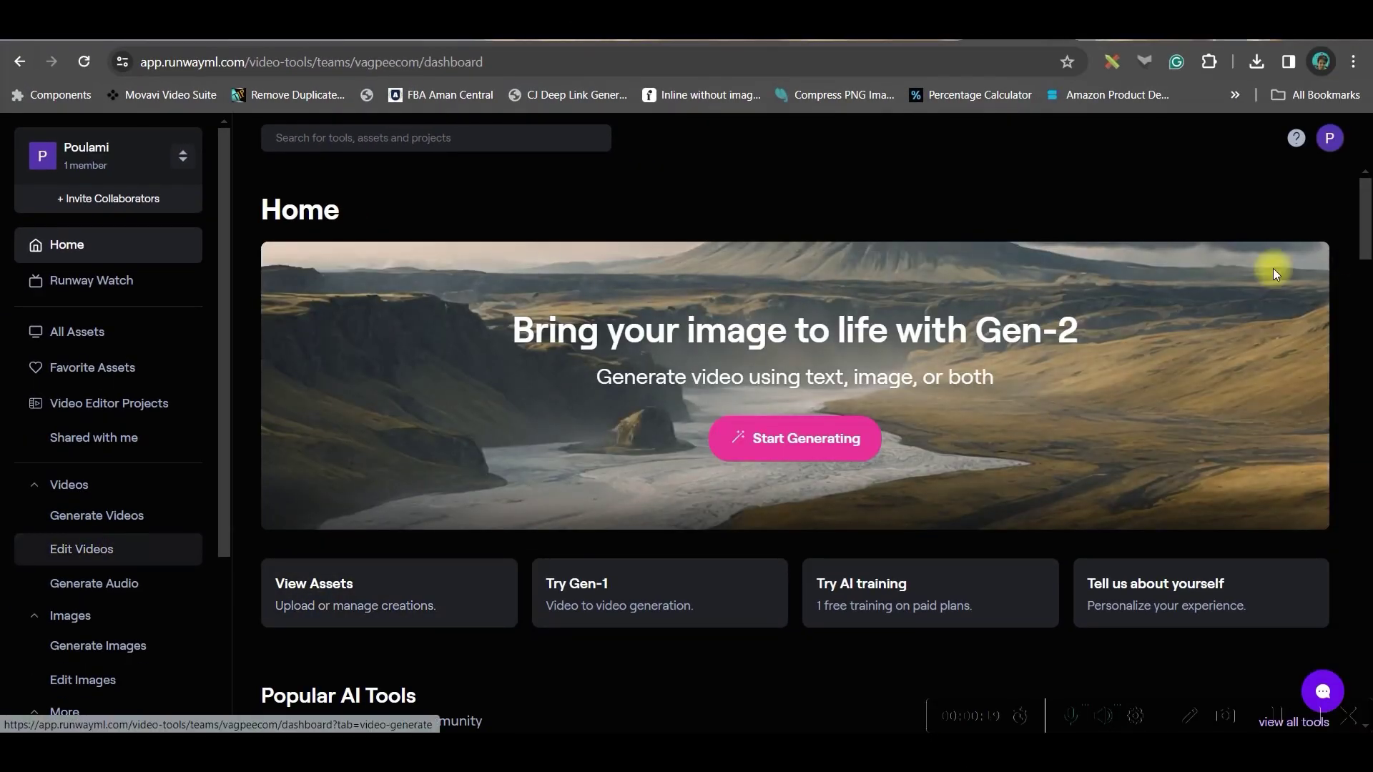
Start a new Inpainting project from Runway's Edit Videos tools.
scroll(64, 558, down, 3)
scroll(58, 572, up, 3)
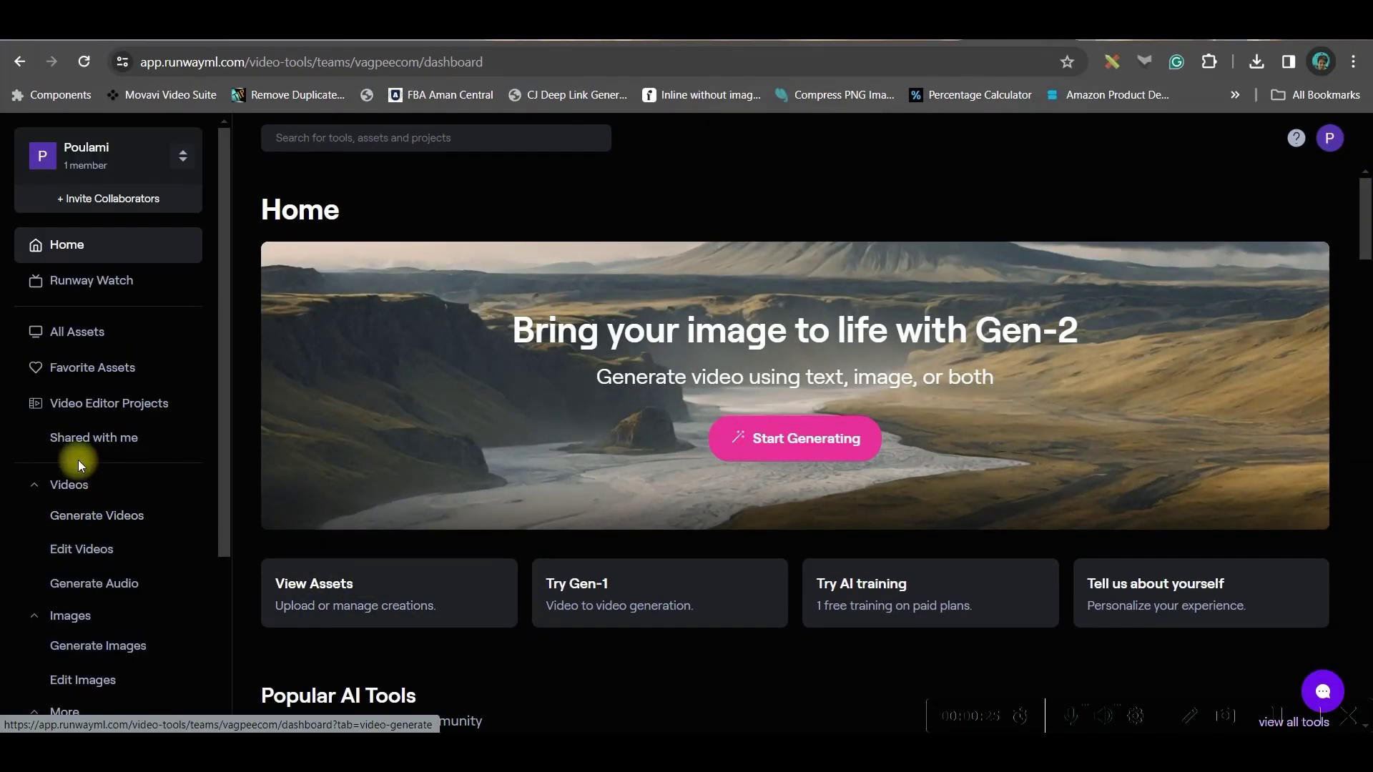
click(106, 554)
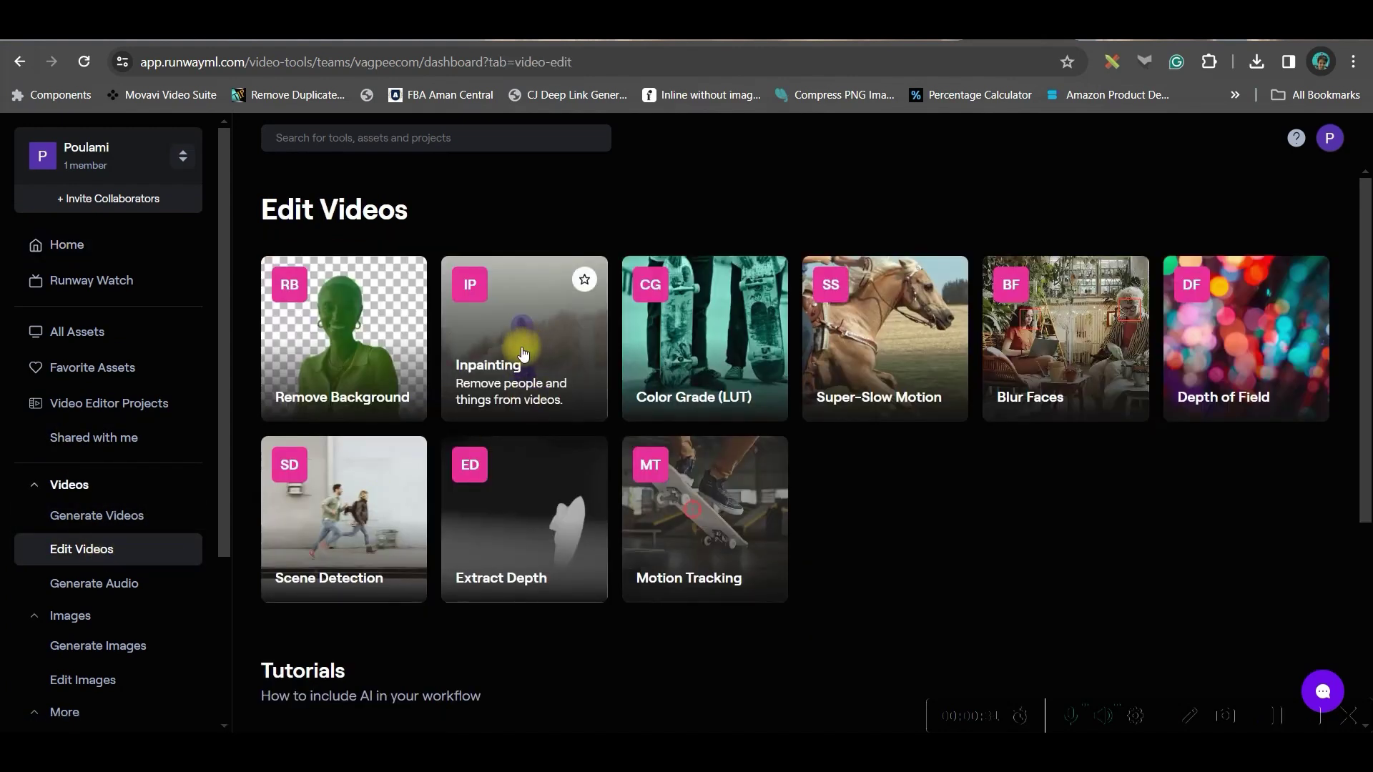
click(474, 372)
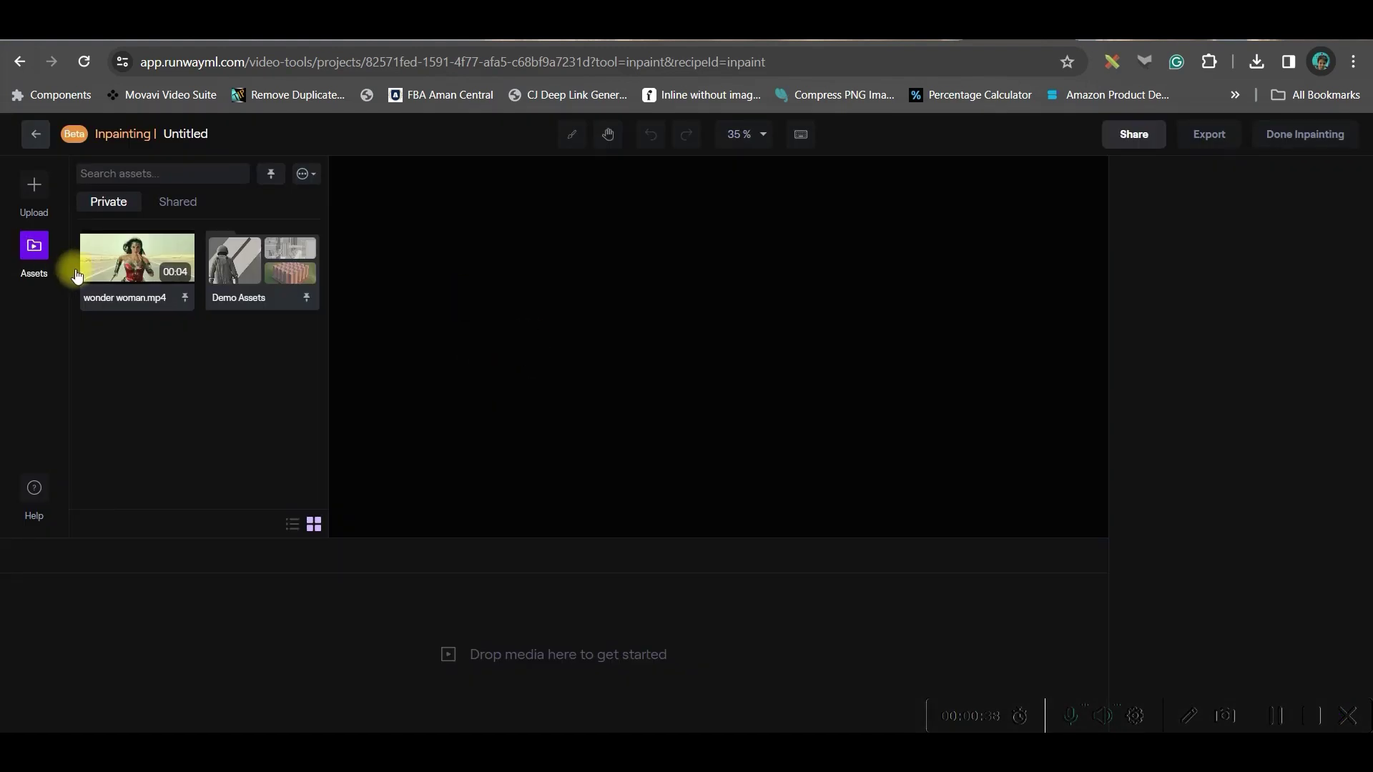
Add the existing wonder woman.mp4 asset to the inpainting timeline instead of uploading.
click(38, 188)
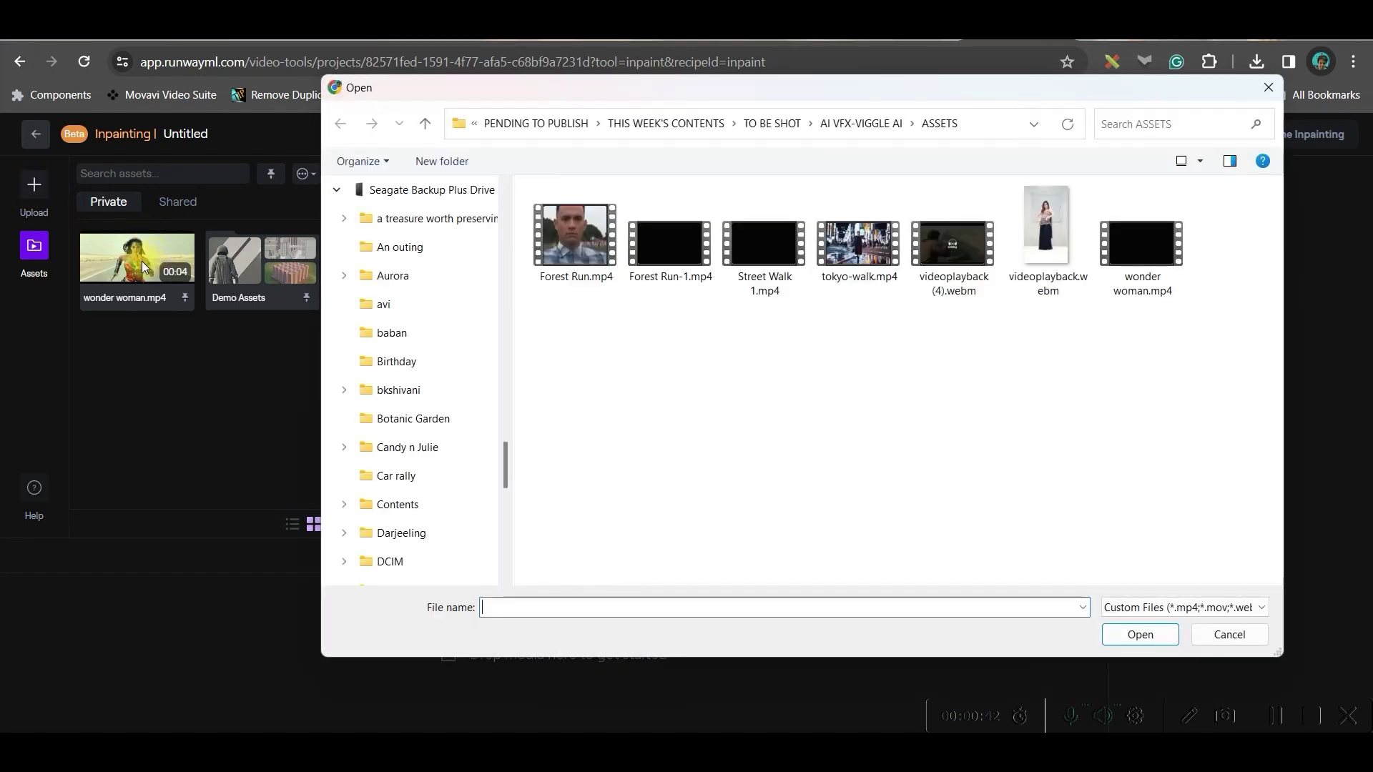
click(1269, 85)
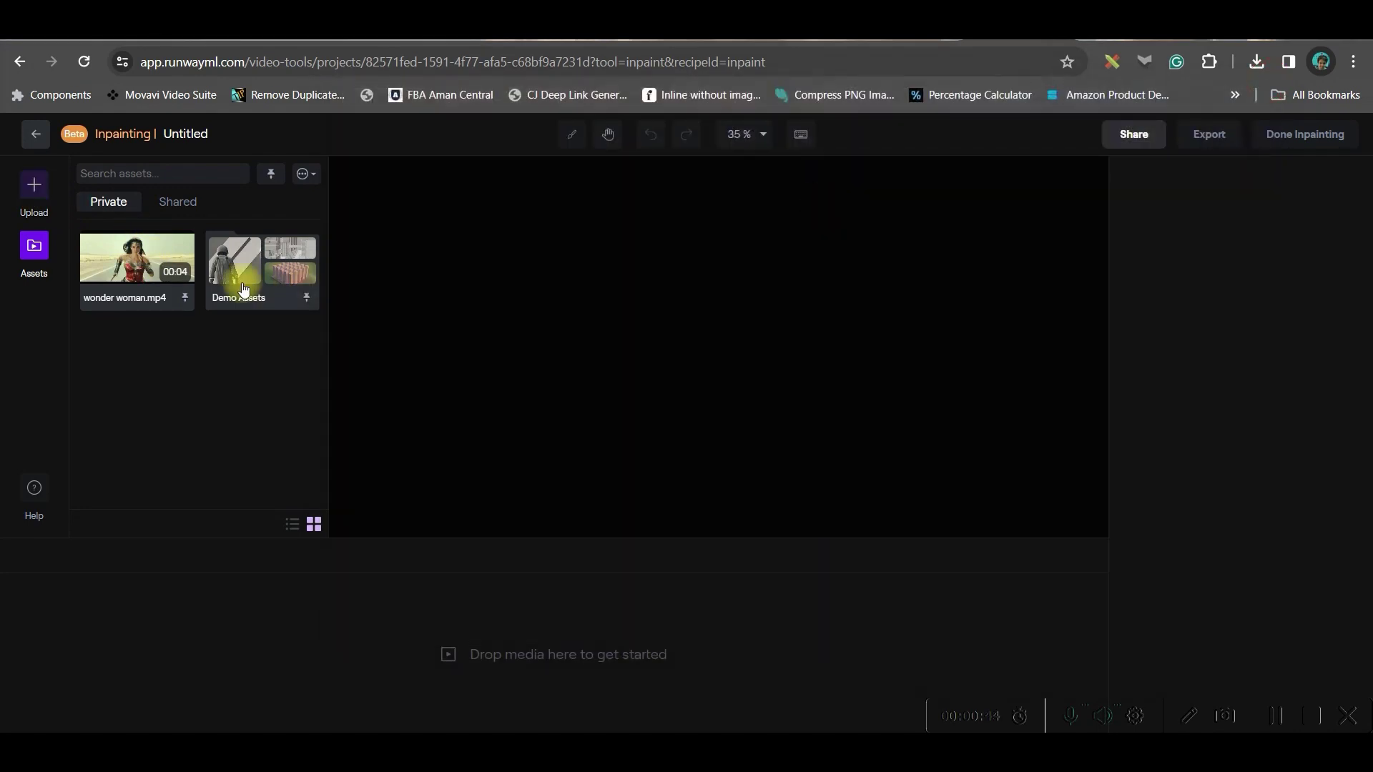
click(133, 266)
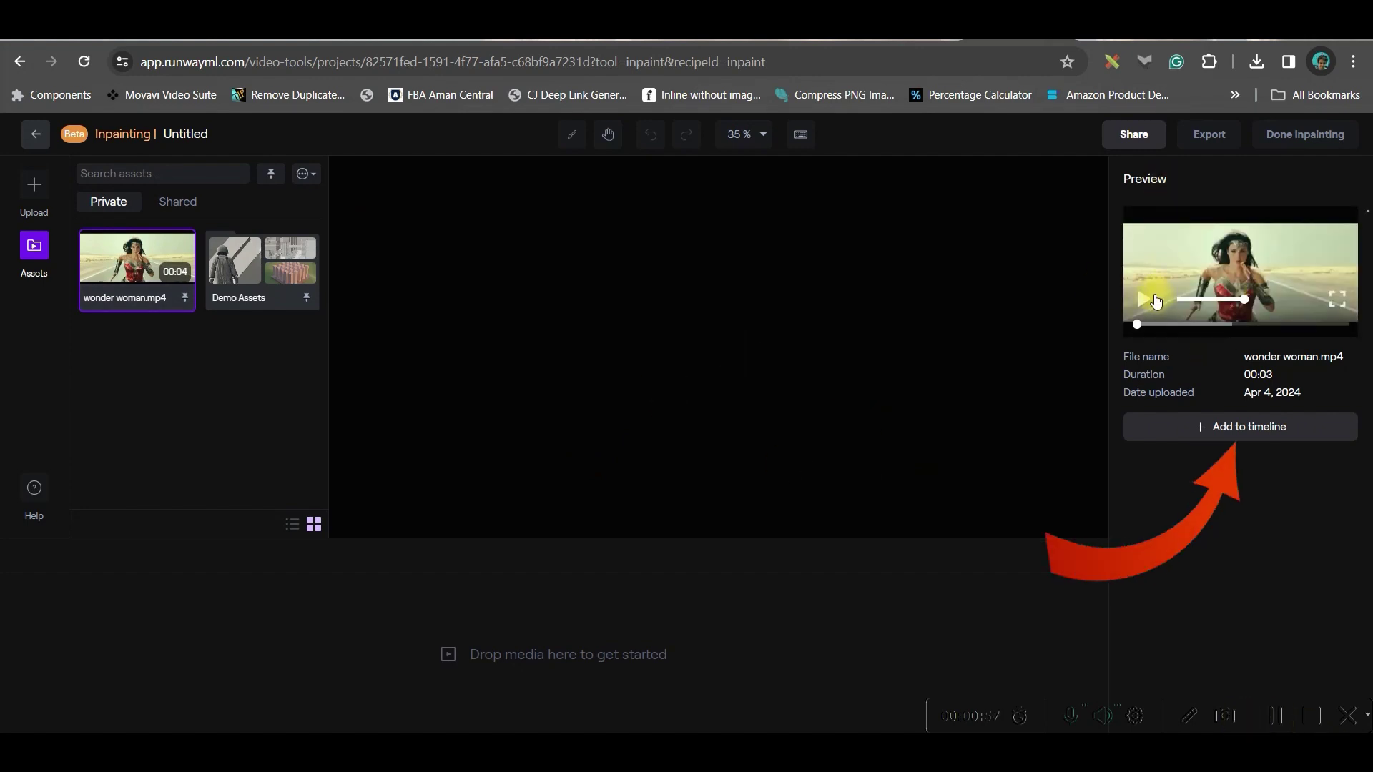
click(1224, 427)
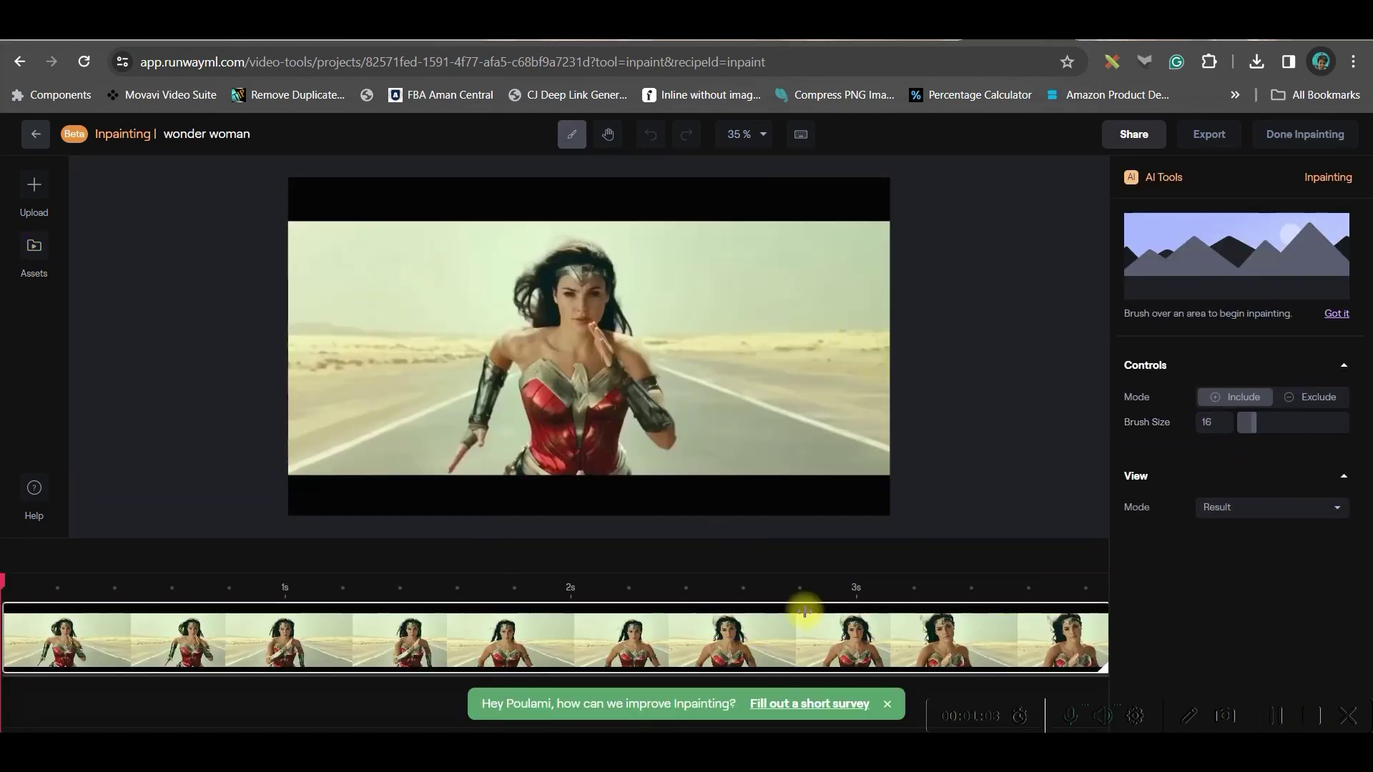
Set the brush to Include mode and paint the mask over Wonder Woman's head and body.
click(1259, 402)
click(1283, 399)
click(1252, 405)
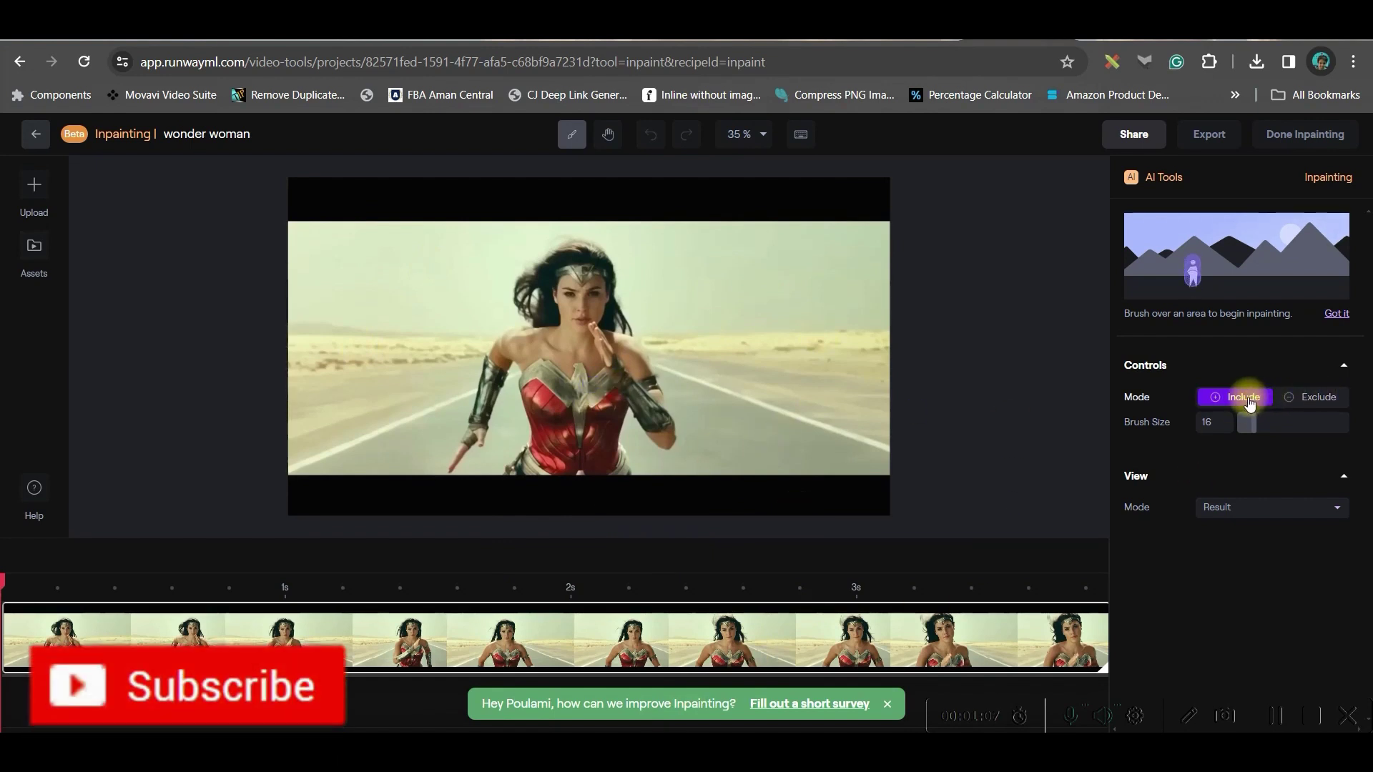
click(1312, 398)
click(1244, 401)
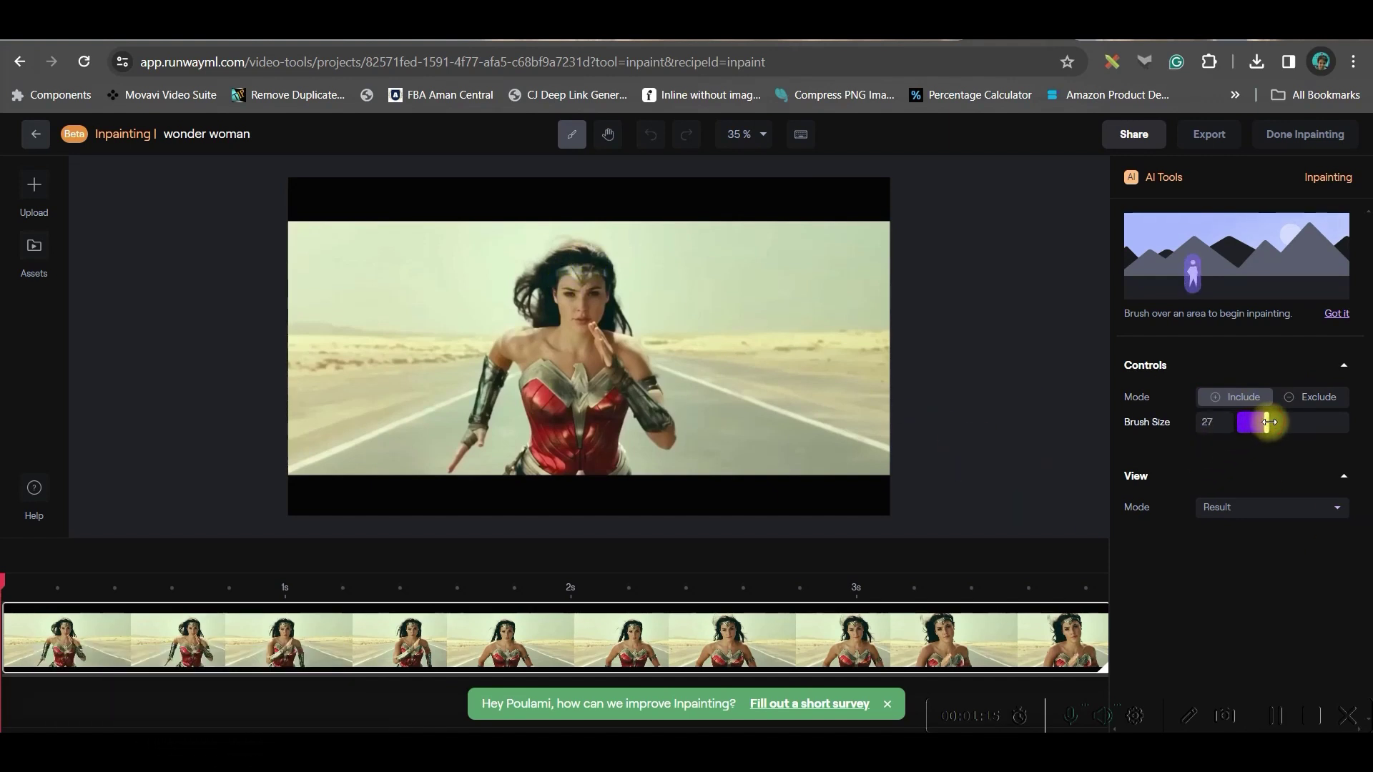
drag(583, 252, 579, 252)
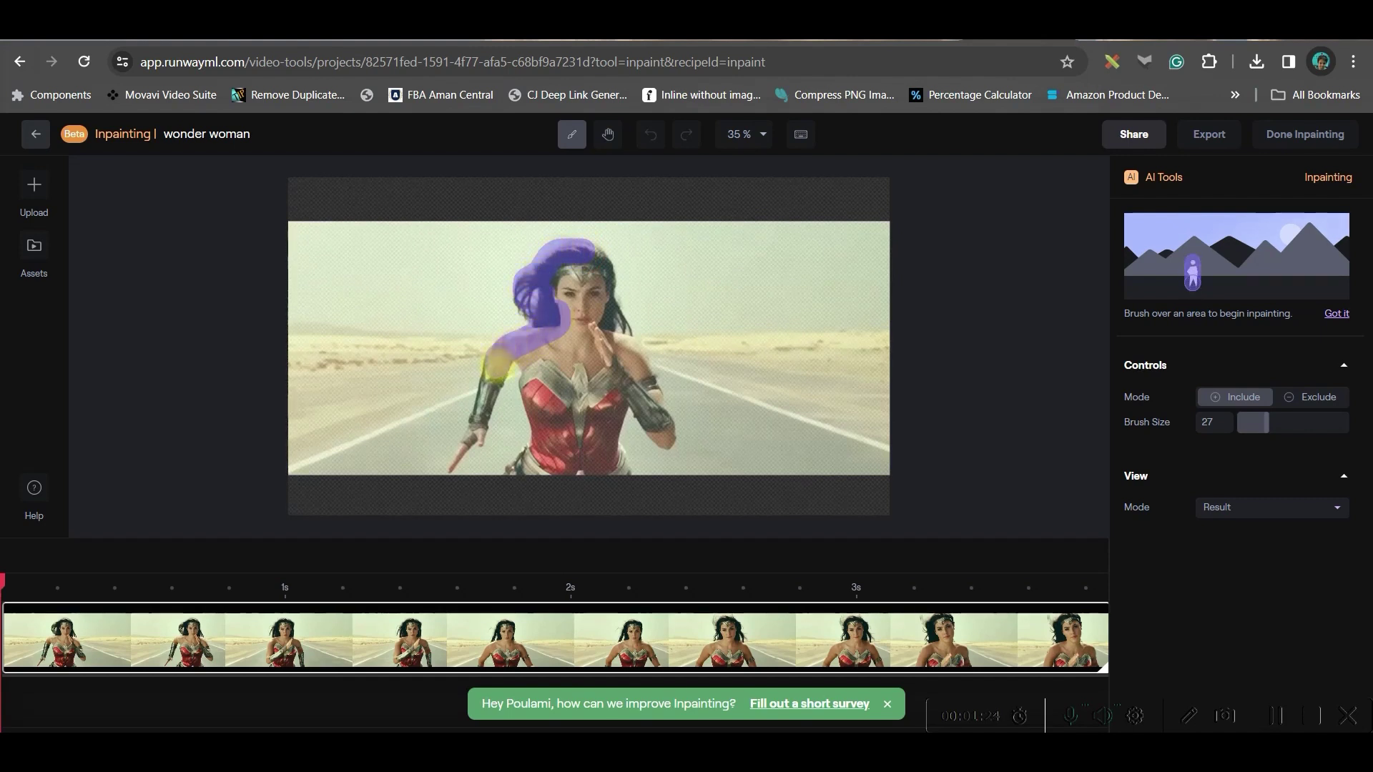
mouse_move(495, 368)
mouse_down()
mouse_move(615, 344)
mouse_move(603, 328)
mouse_up()
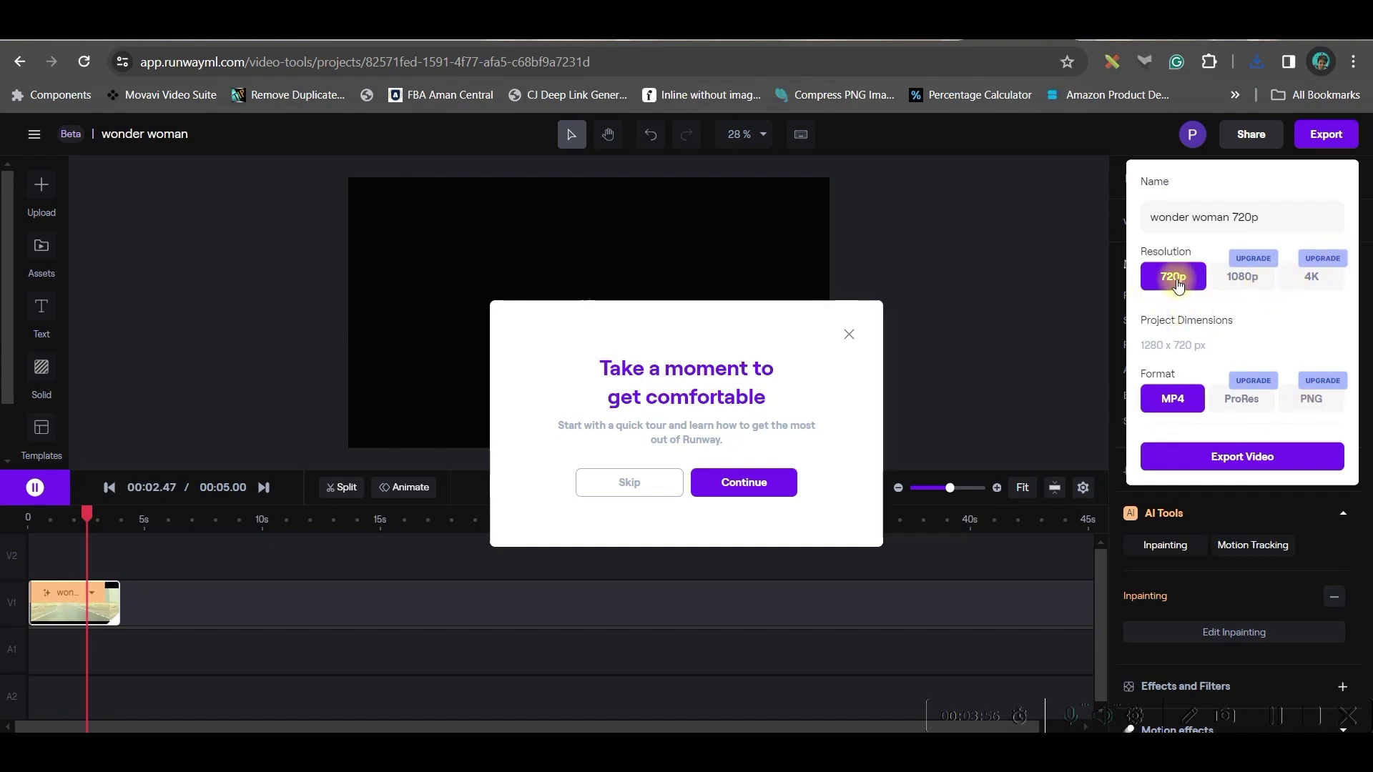
Export the wonder woman 720p video and dismiss the quick-tour popup.
click(1225, 460)
click(845, 334)
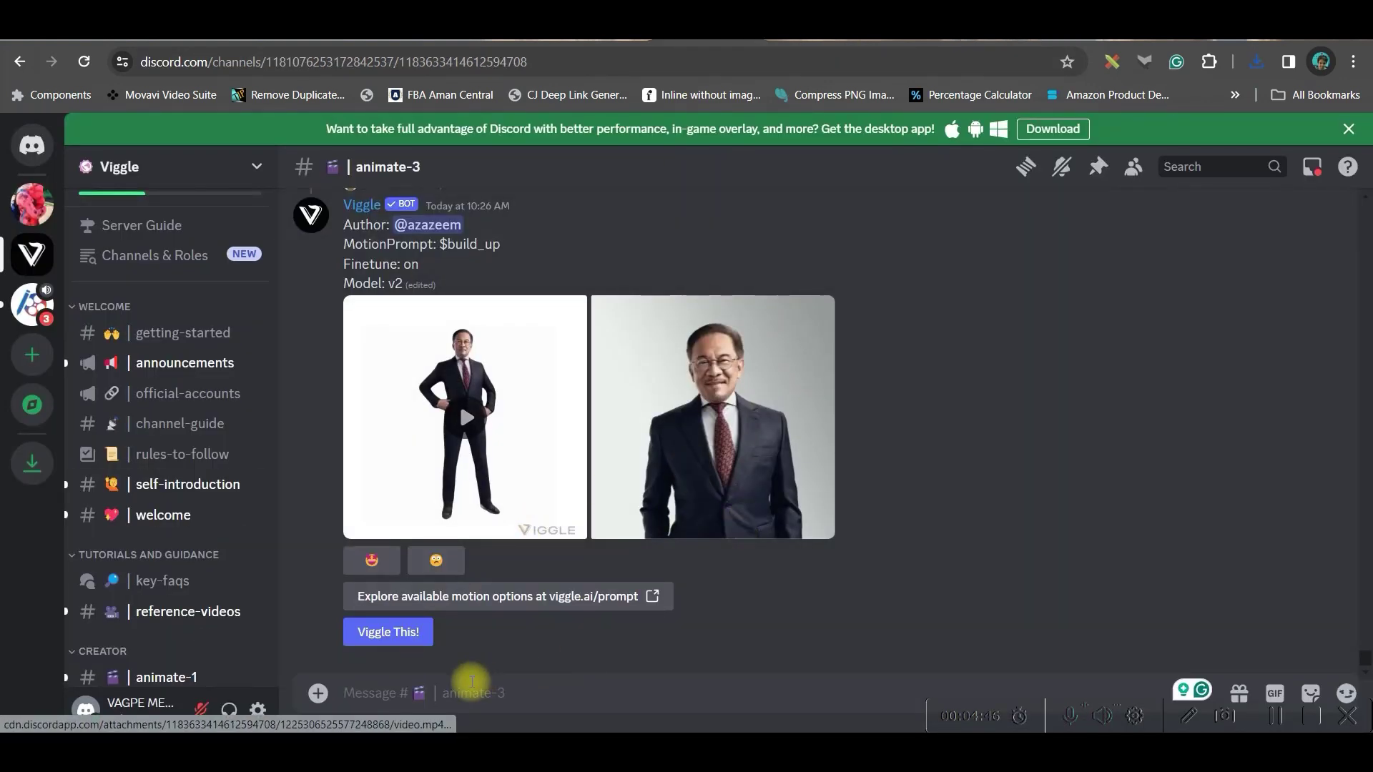
Fill /mix with the young shaman image, Forest Run.mp4, Green background and finetune On.
click(423, 697)
text(/)
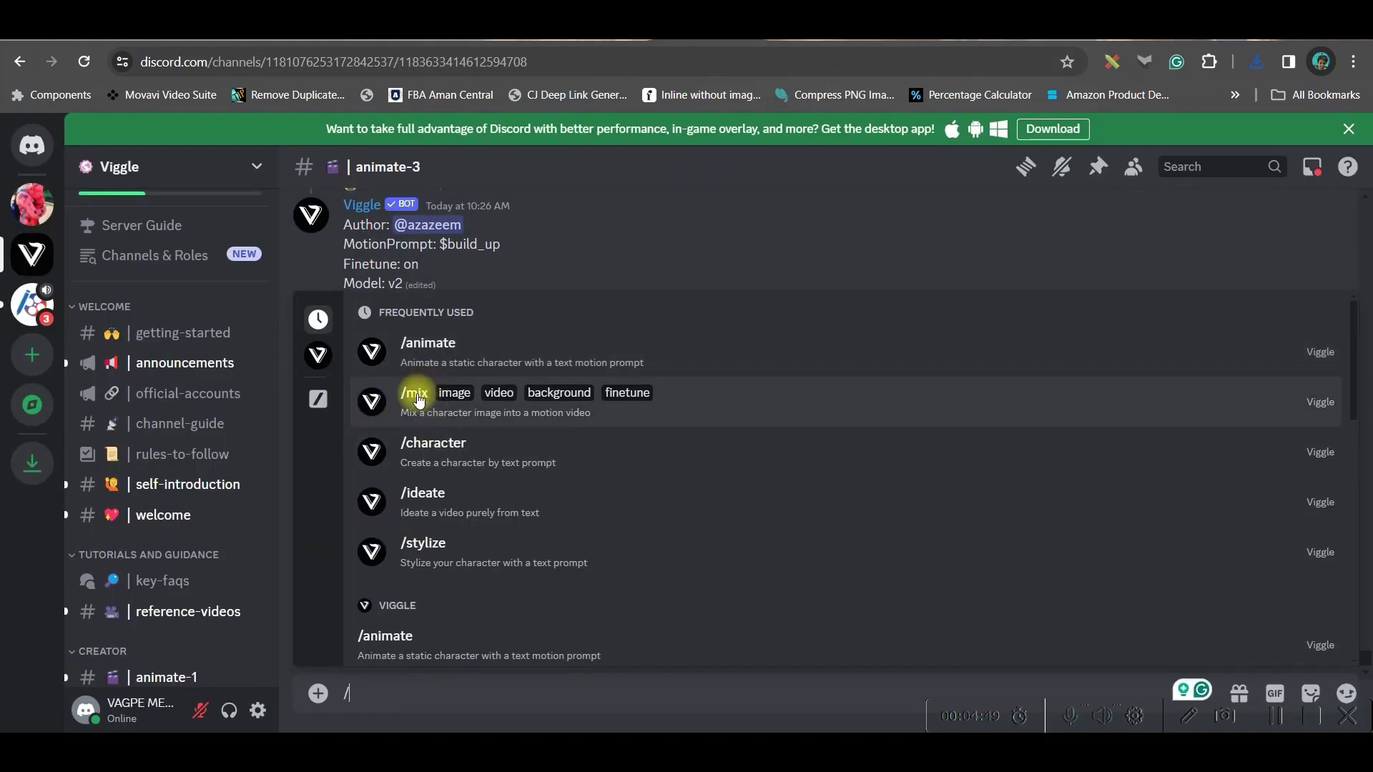
click(415, 393)
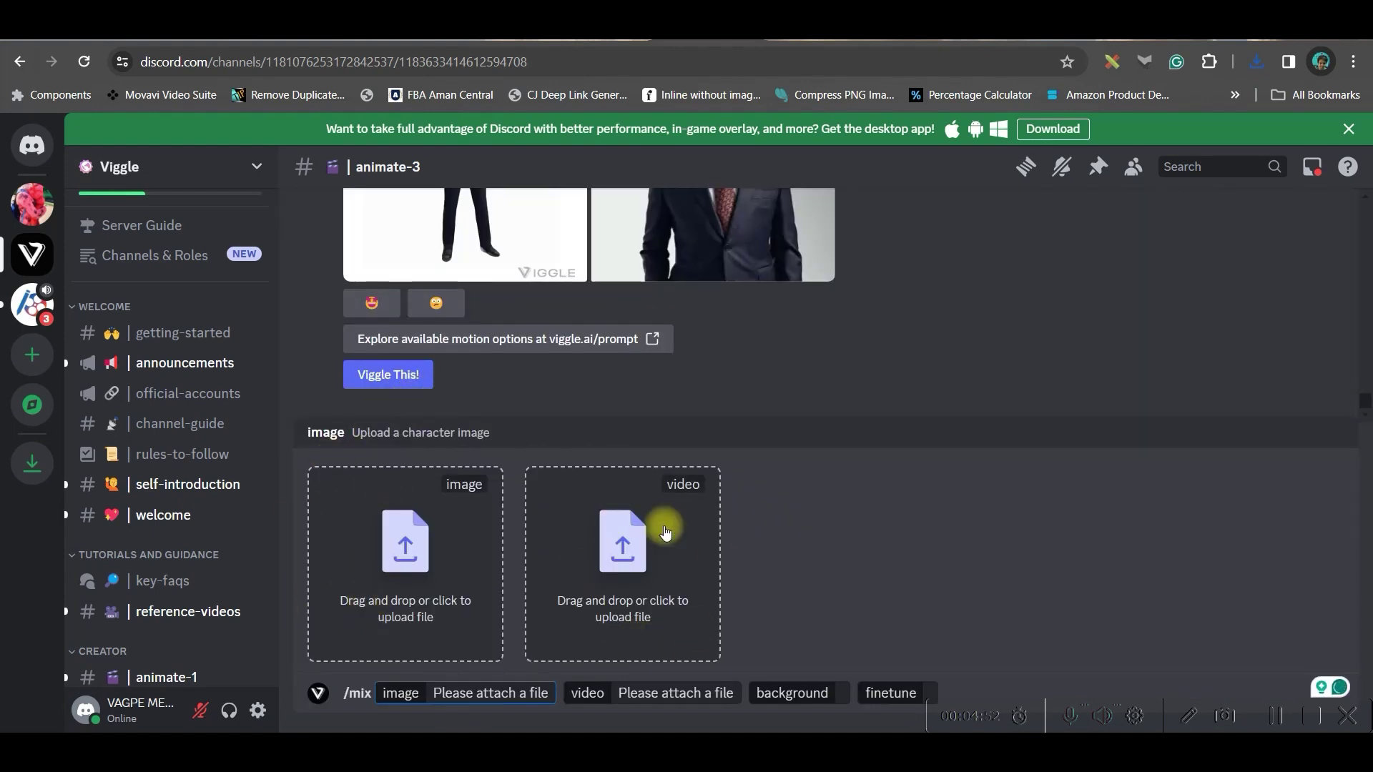
click(619, 565)
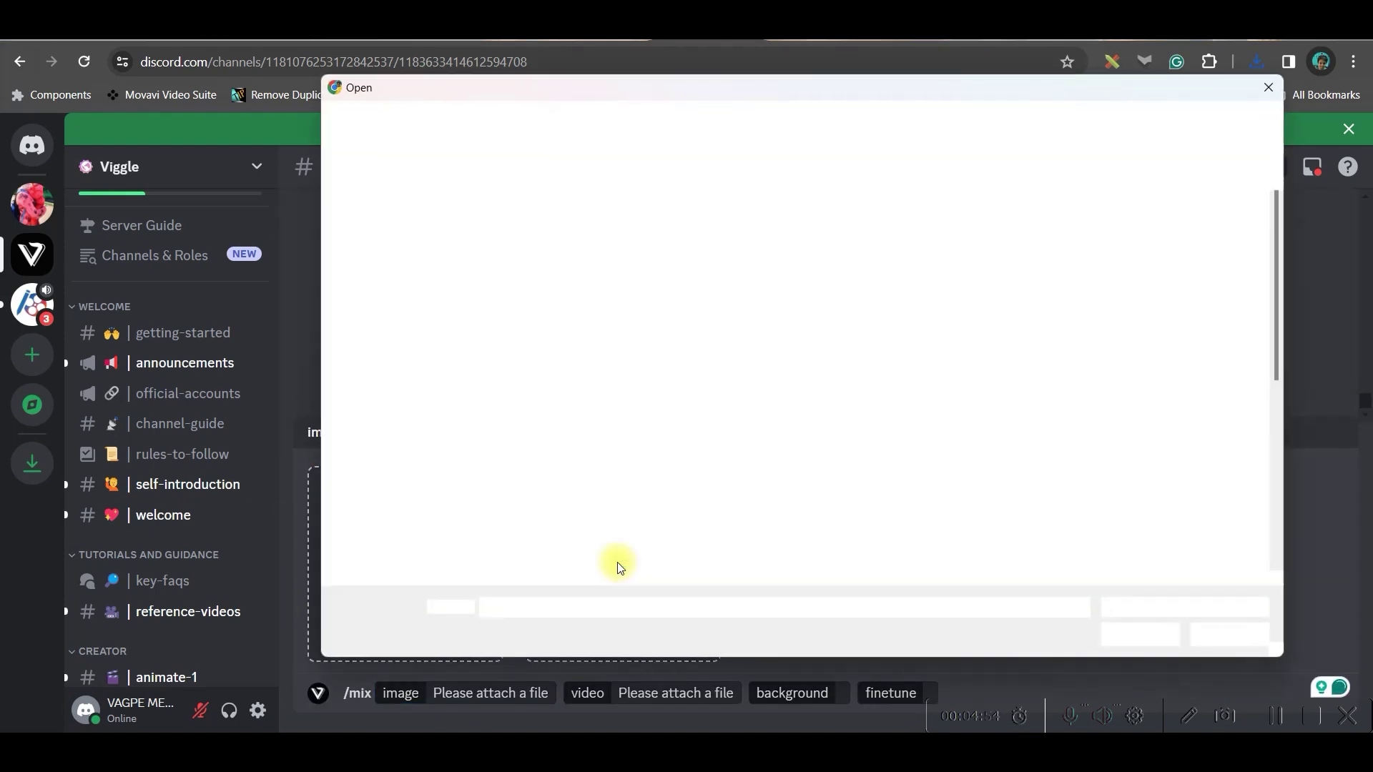
scroll(1101, 463, up, 5)
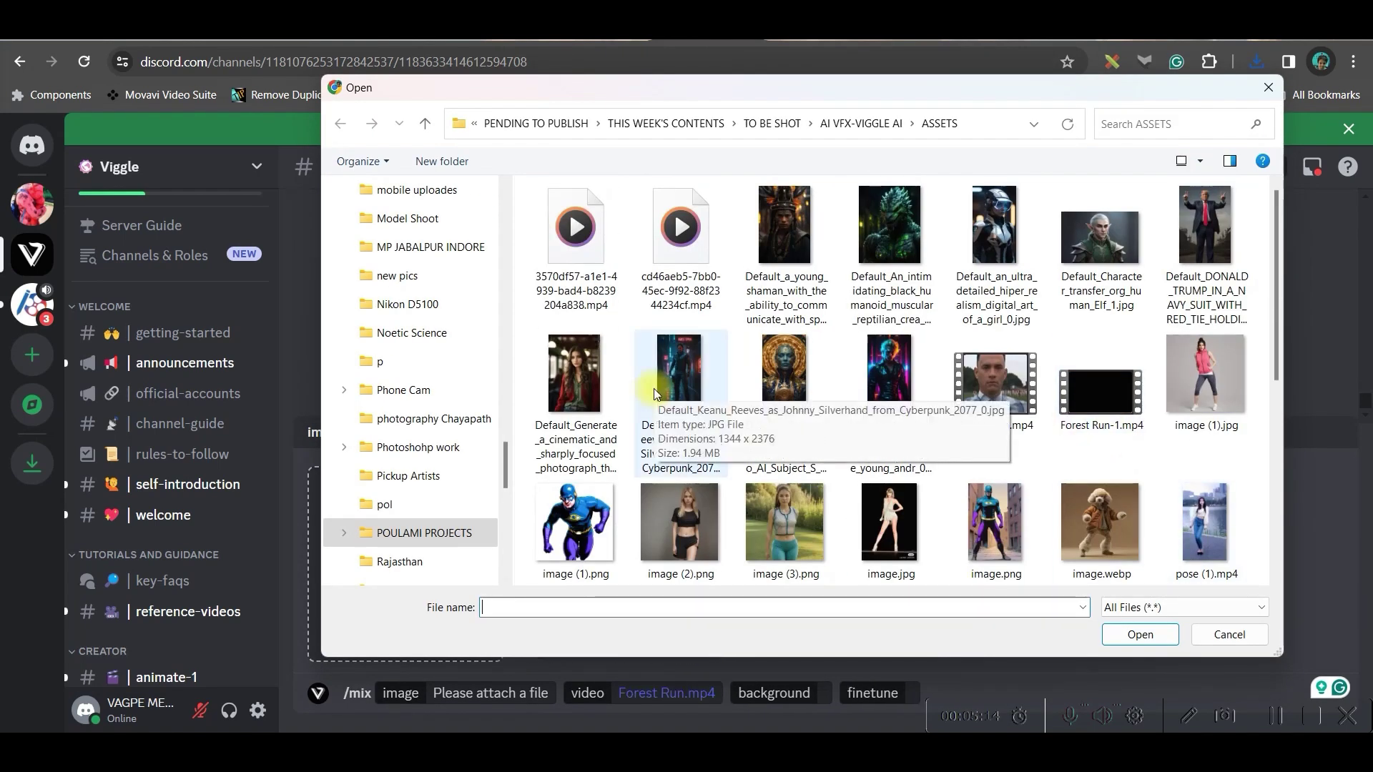
click(800, 212)
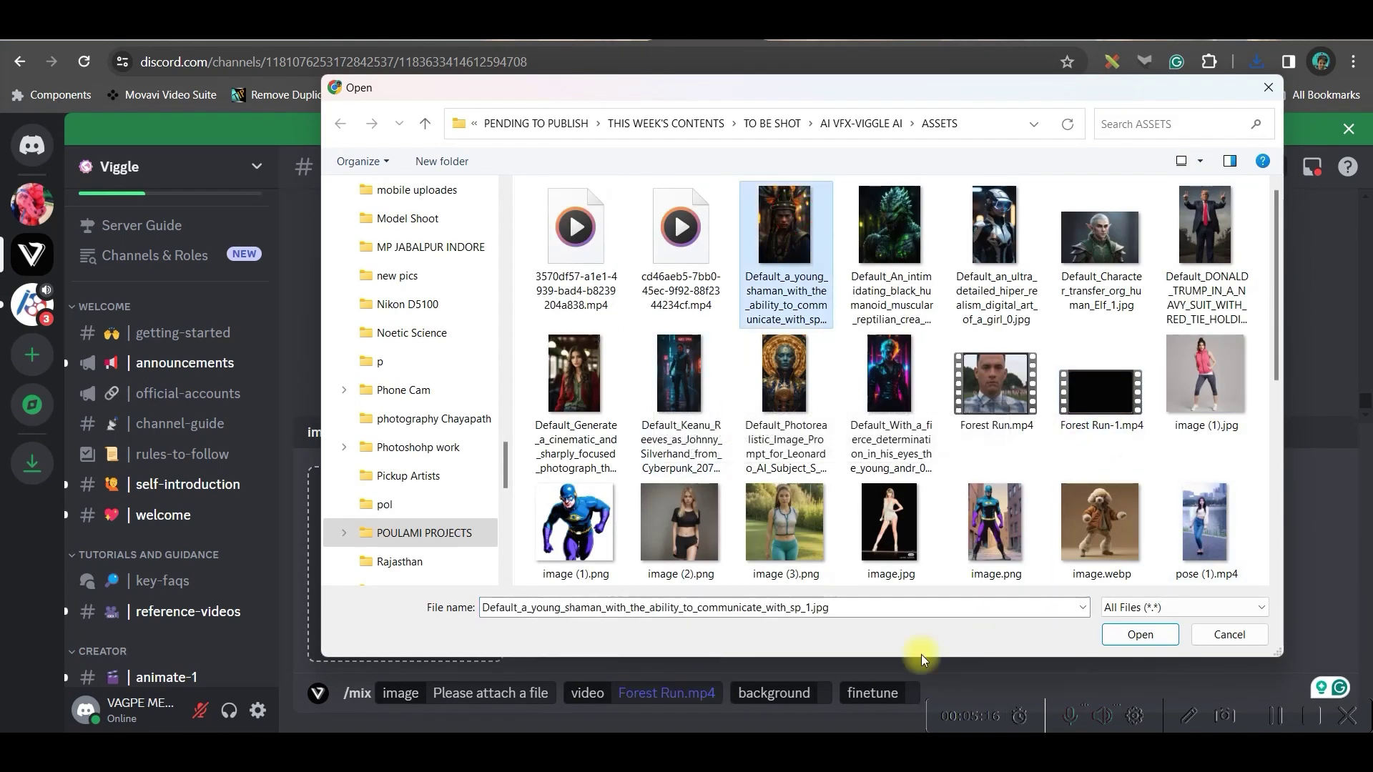
click(1140, 634)
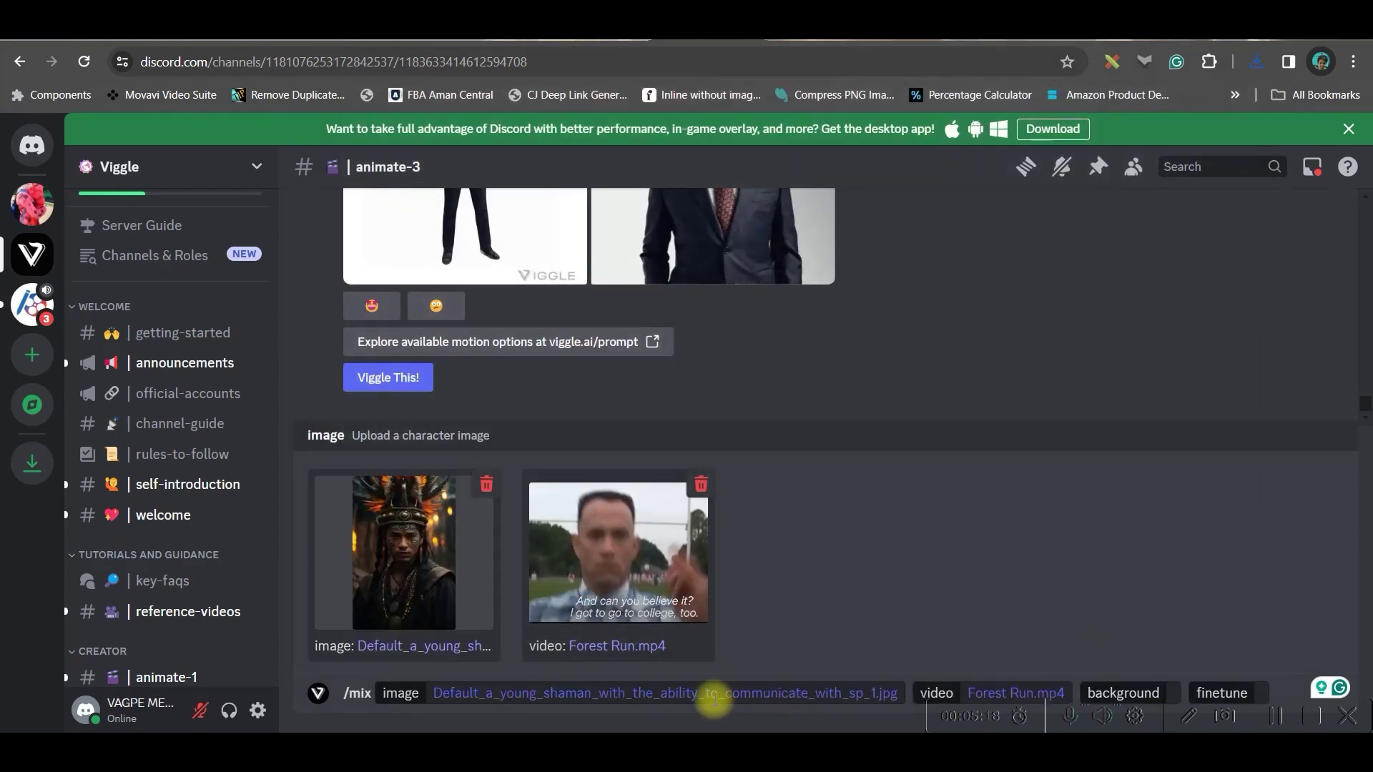
click(1171, 689)
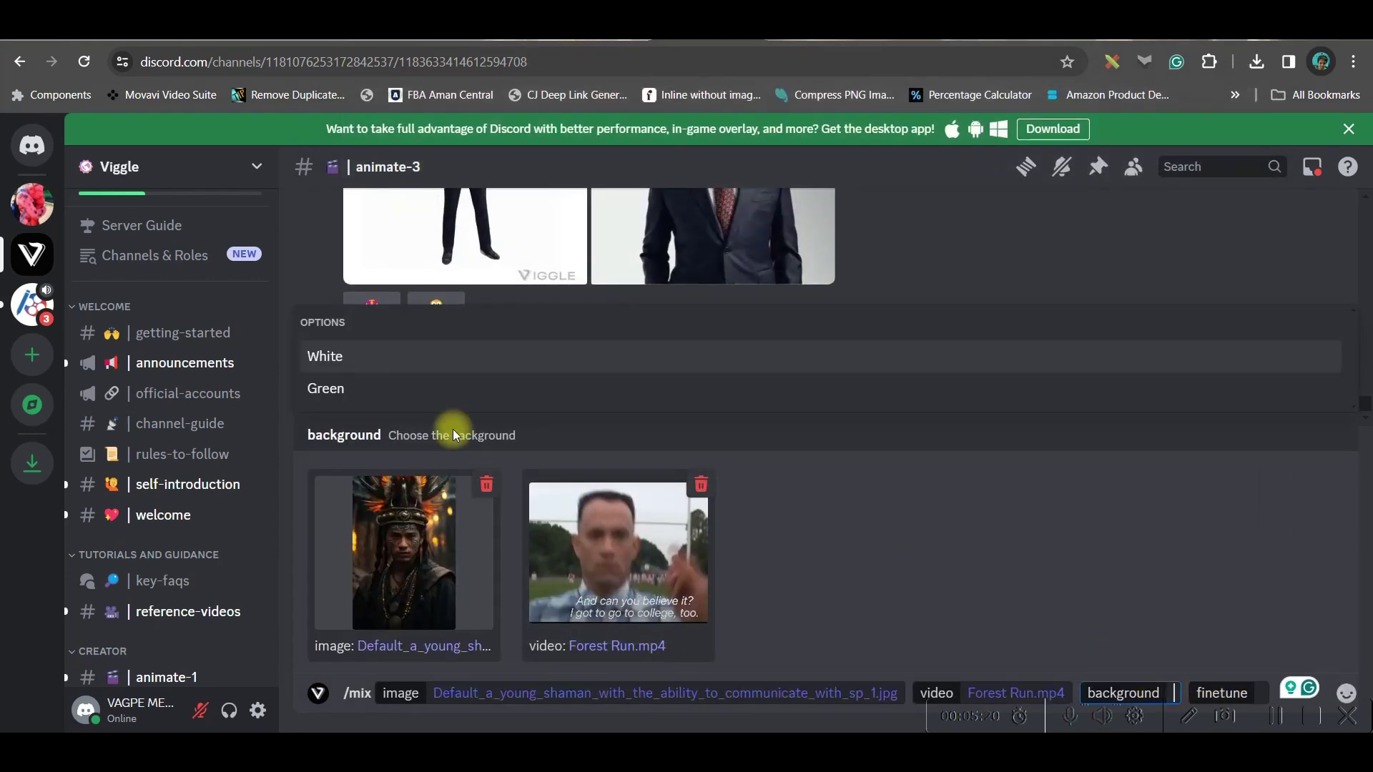
click(389, 389)
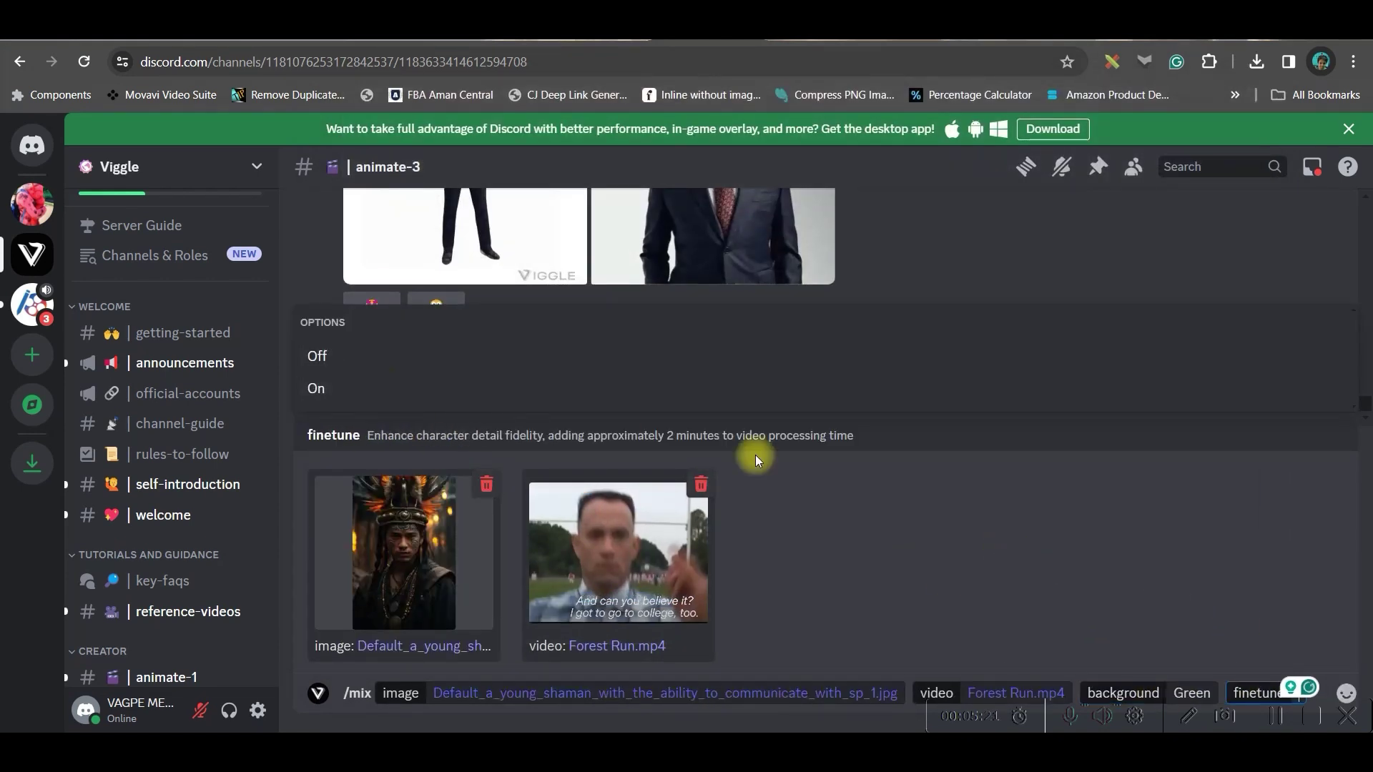
click(316, 389)
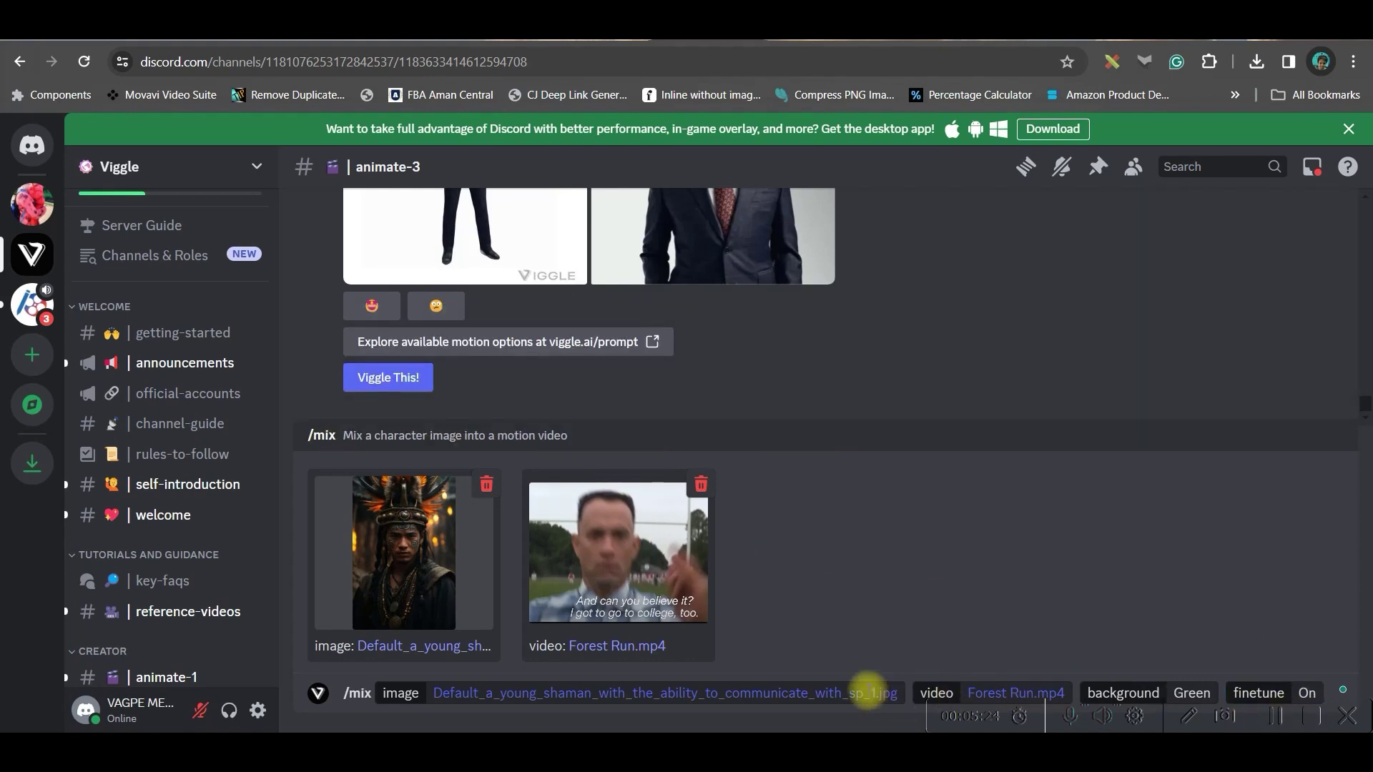
Send the /mix request and close the preview of Viggle's green-screen reply video.
key(Return)
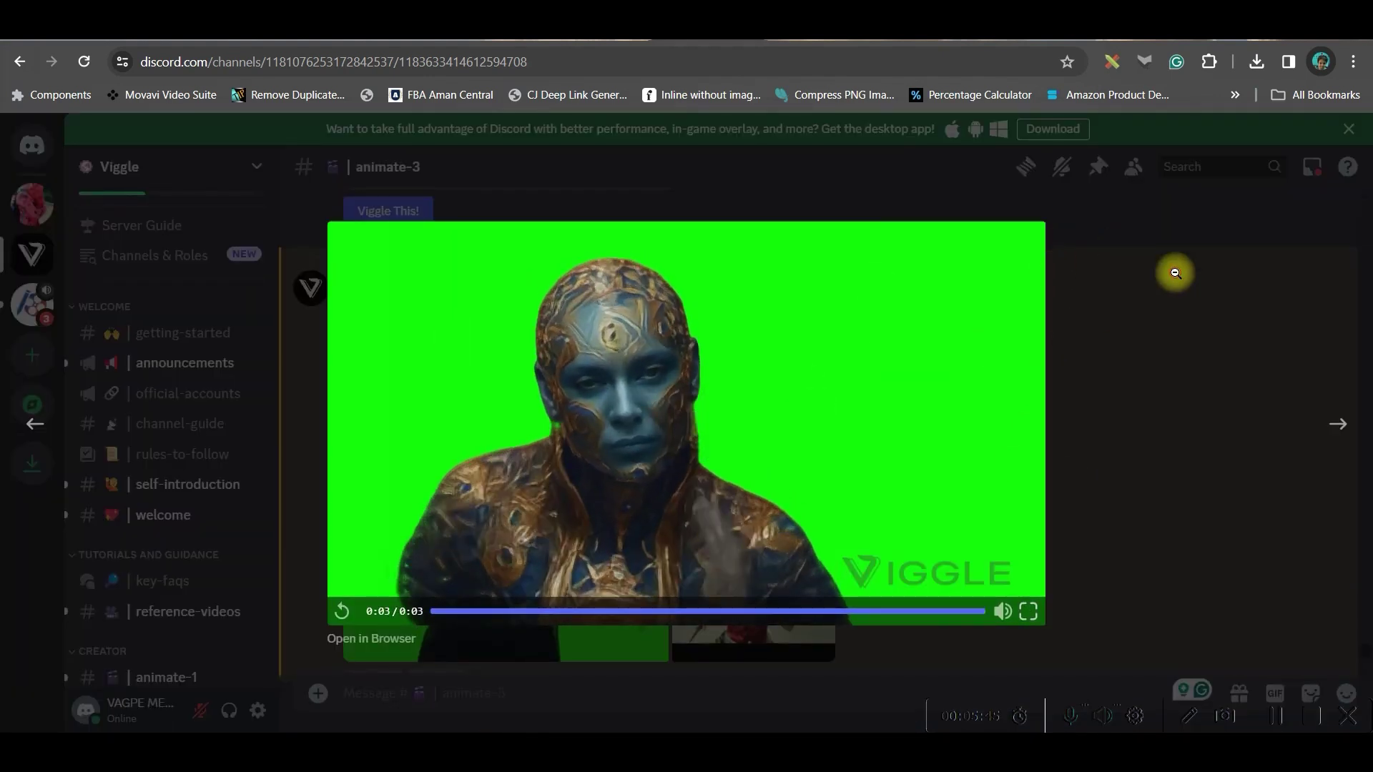
click(1174, 273)
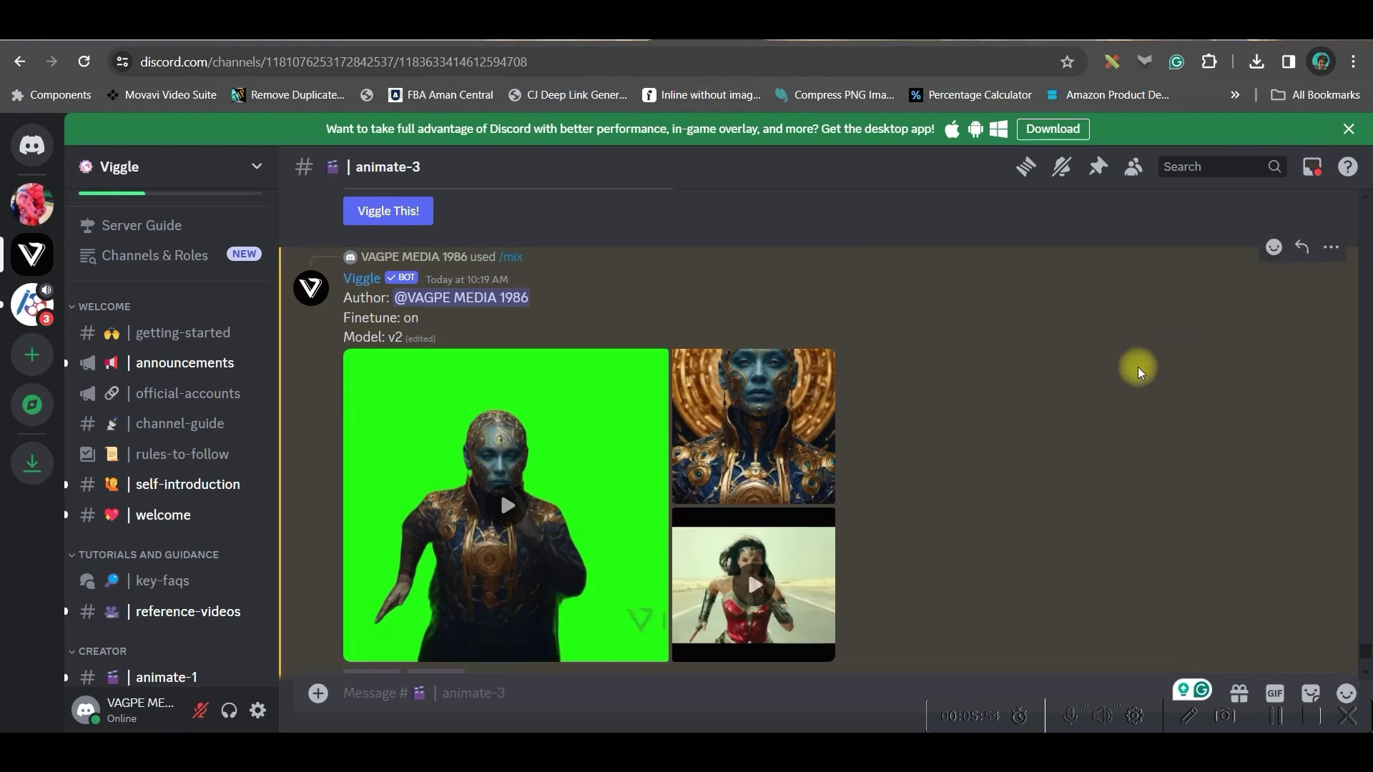
Start a new Filmora project, import wonder woman 720p.mp4 and place video (11) on the timeline.
click(1280, 715)
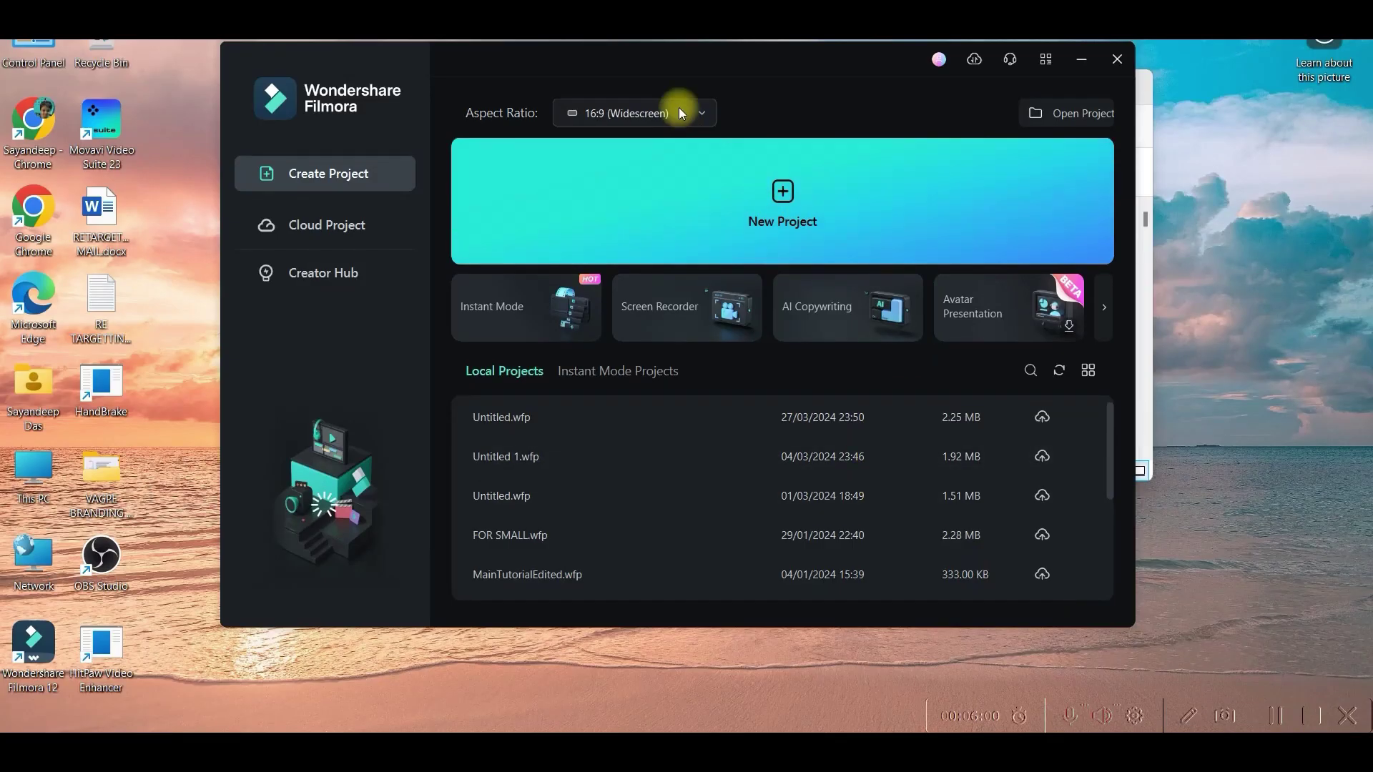
click(794, 205)
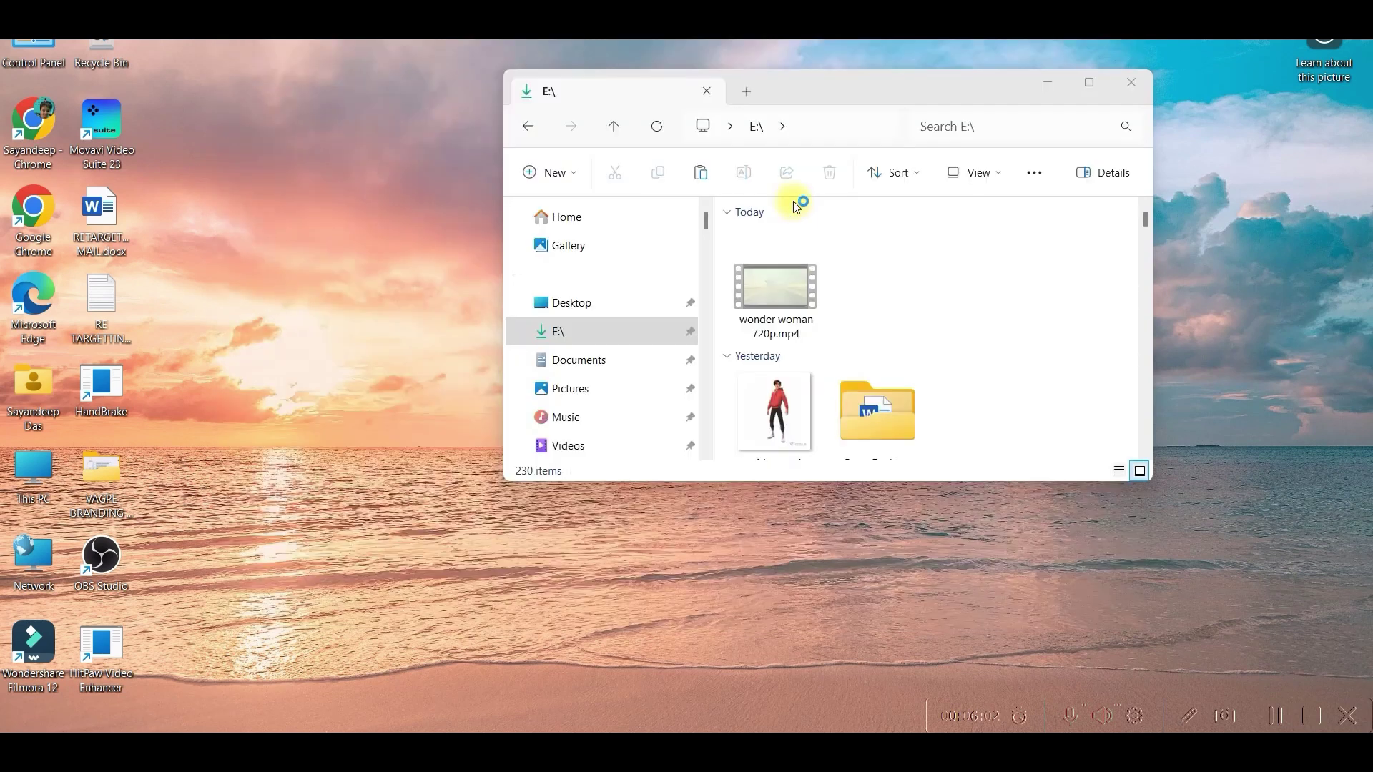
key(alt+Tab)
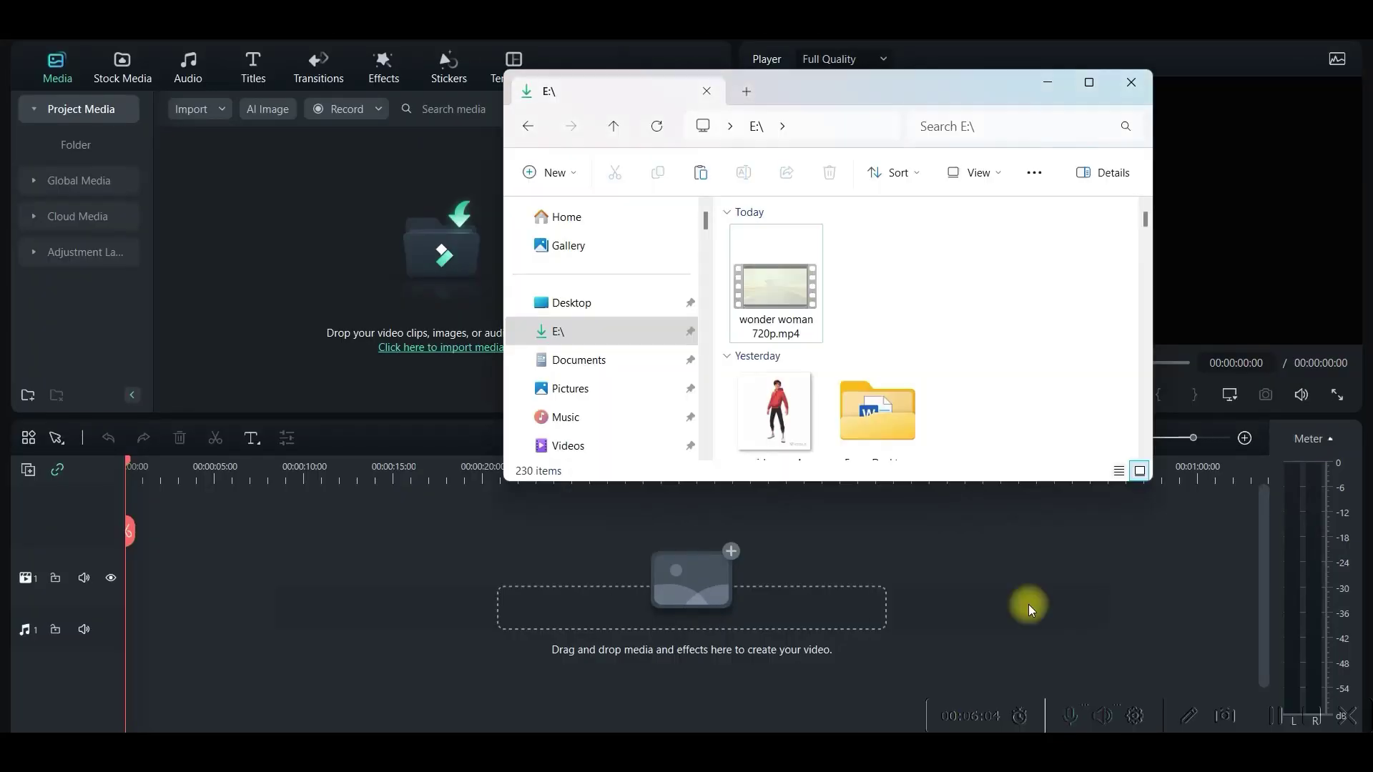
drag(778, 285, 303, 276)
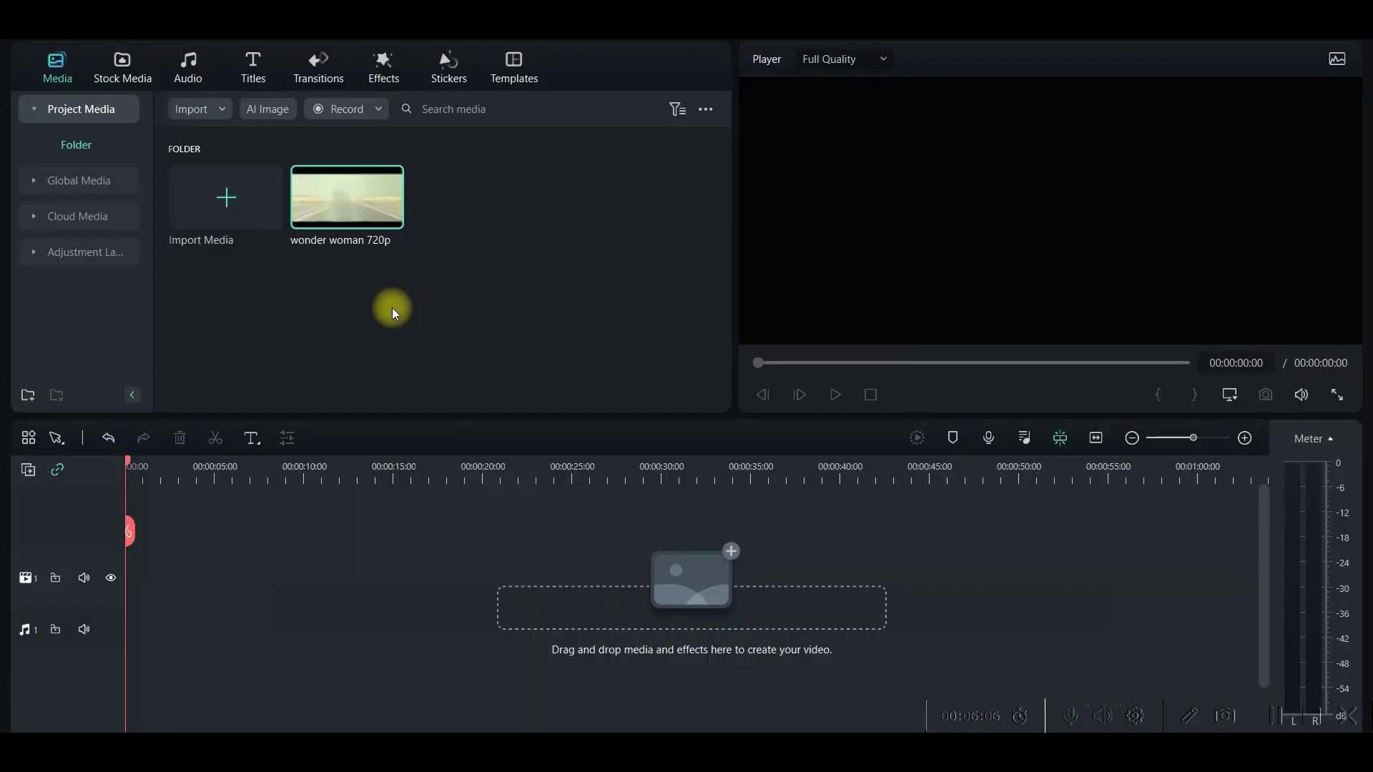
drag(460, 196, 146, 583)
Add a second video track with video (11) on track 2 and wonder woman 720p on track 1.
click(28, 469)
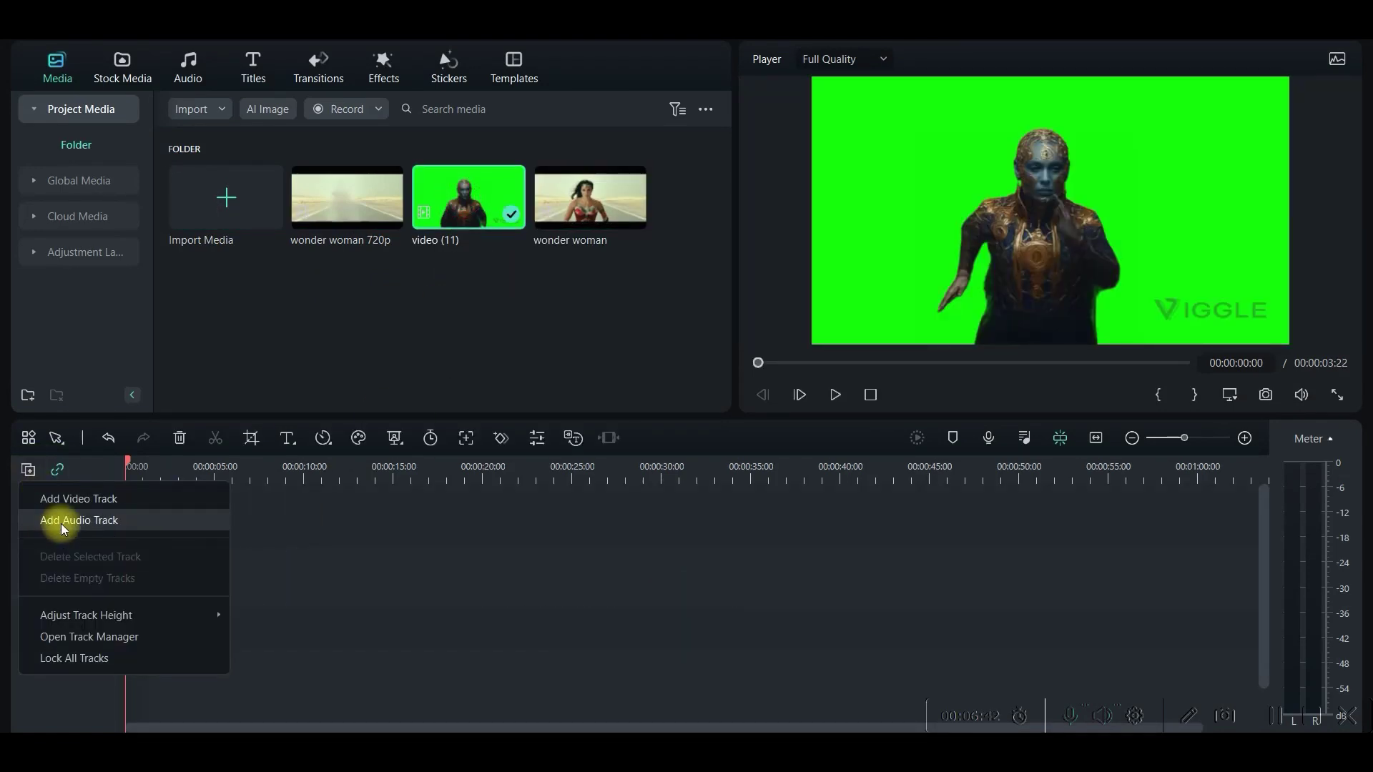
click(78, 498)
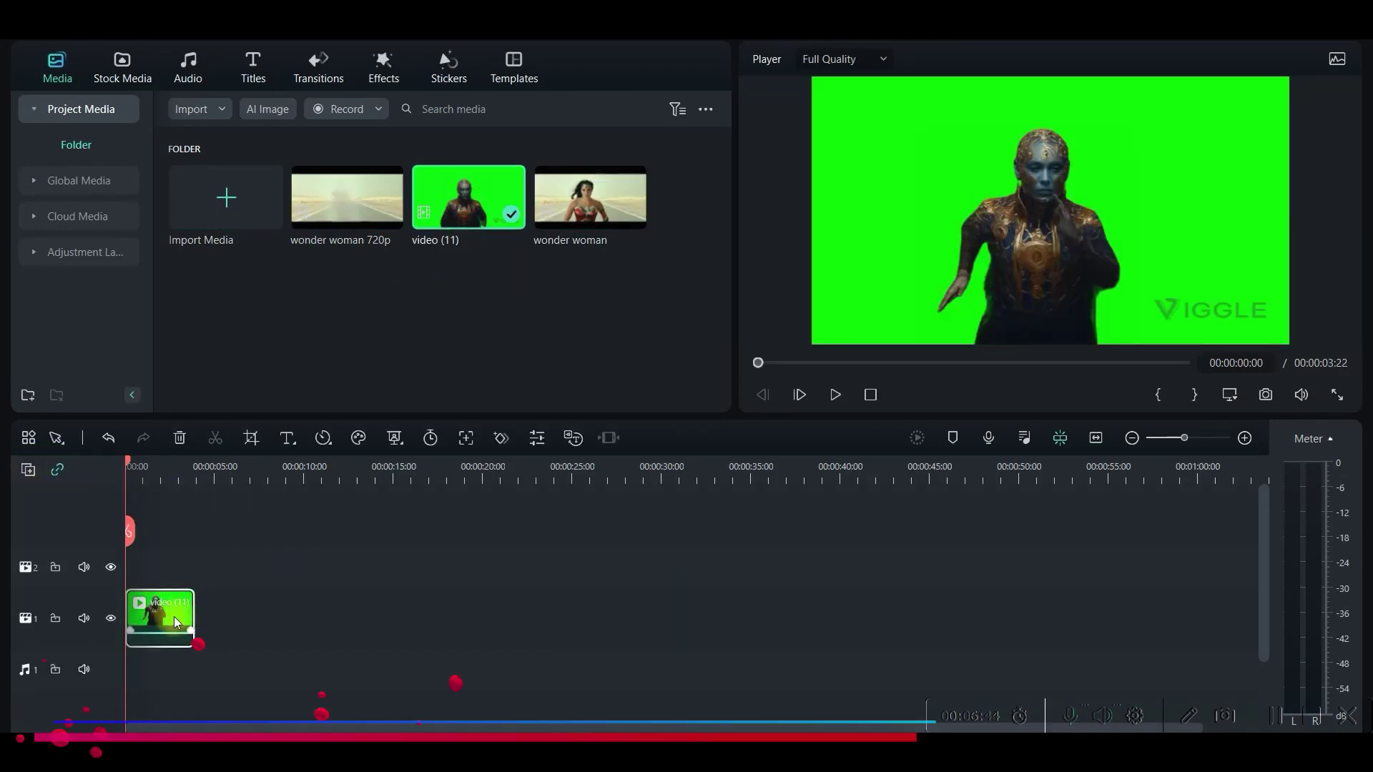
drag(160, 613, 159, 572)
drag(363, 216, 168, 582)
click(874, 236)
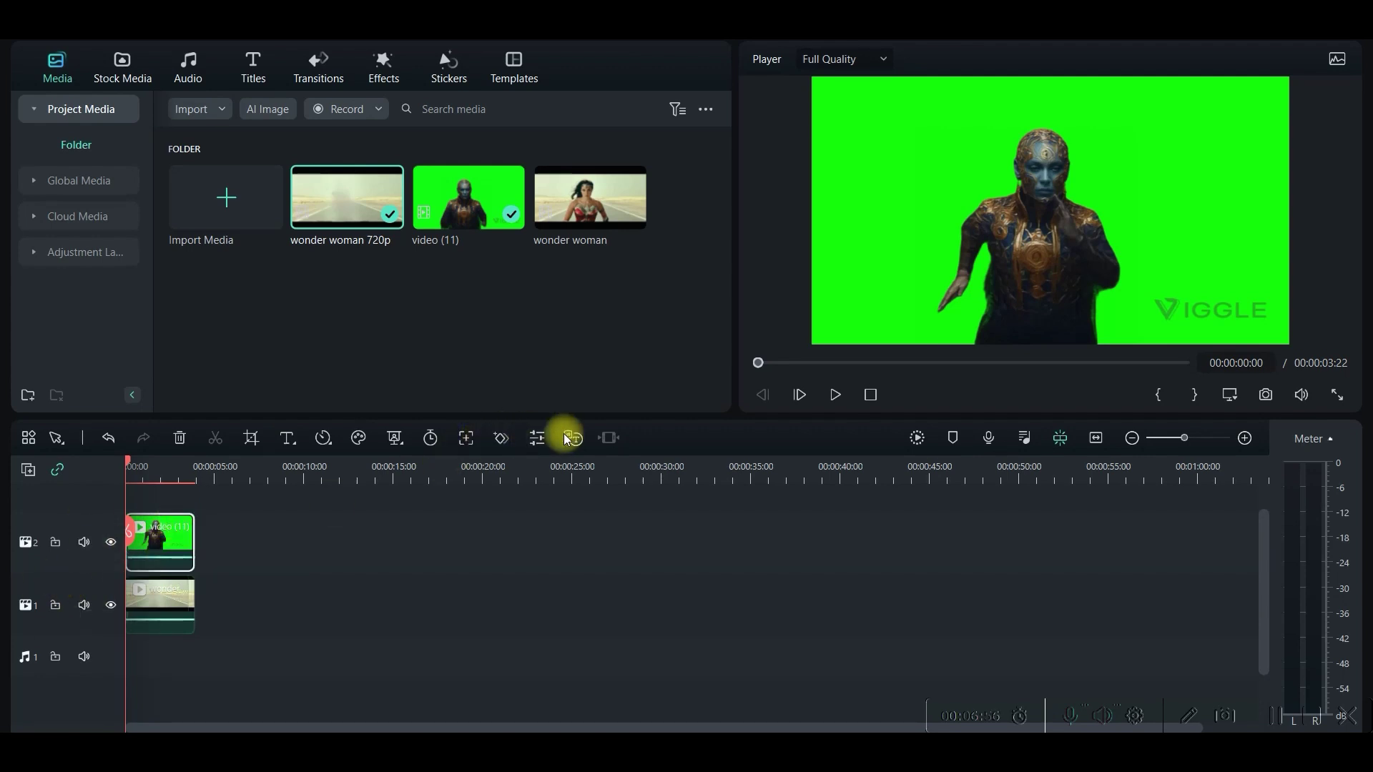
Enable Chroma Key on video (11) with offset 24 and tolerance 52.
click(1244, 438)
click(536, 437)
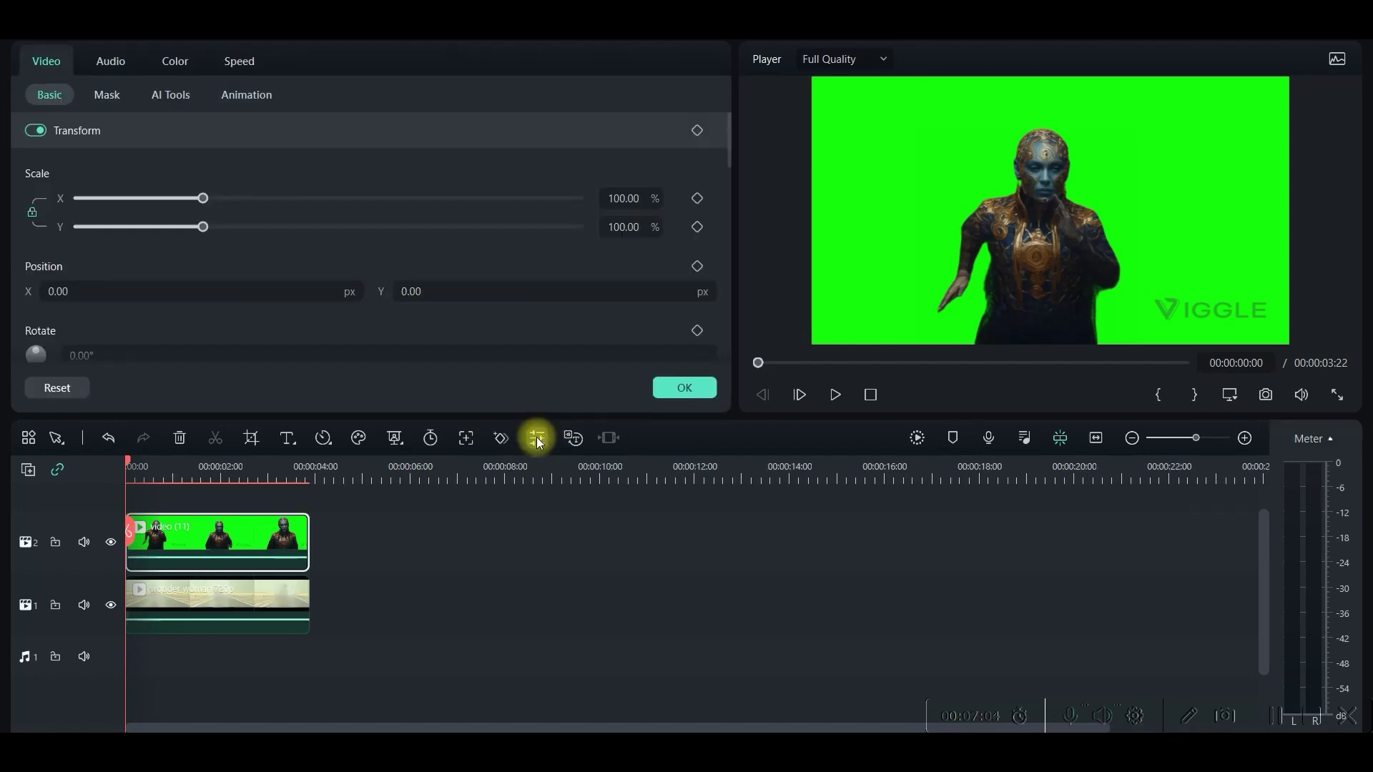
click(170, 96)
click(36, 130)
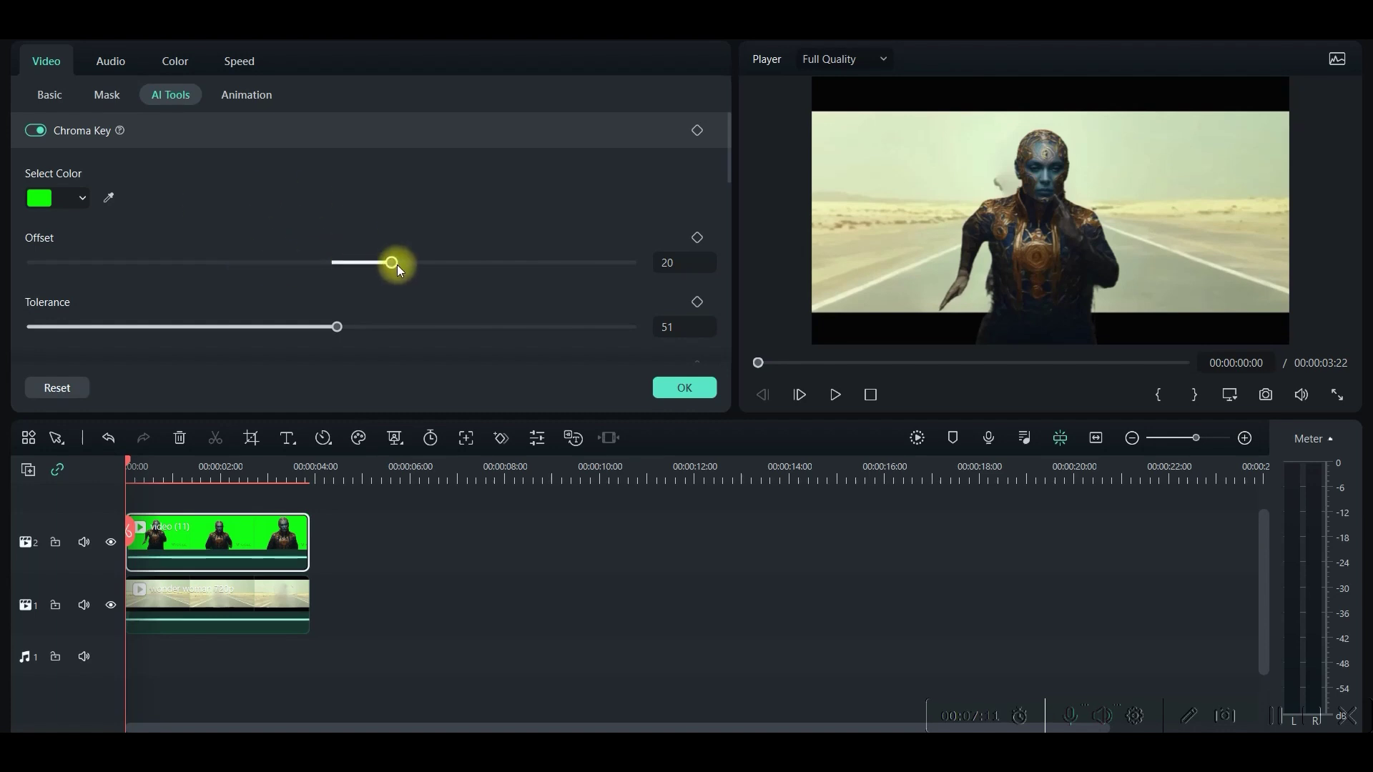
mouse_move(392, 262)
mouse_down()
mouse_move(409, 264)
mouse_move(382, 269)
mouse_up()
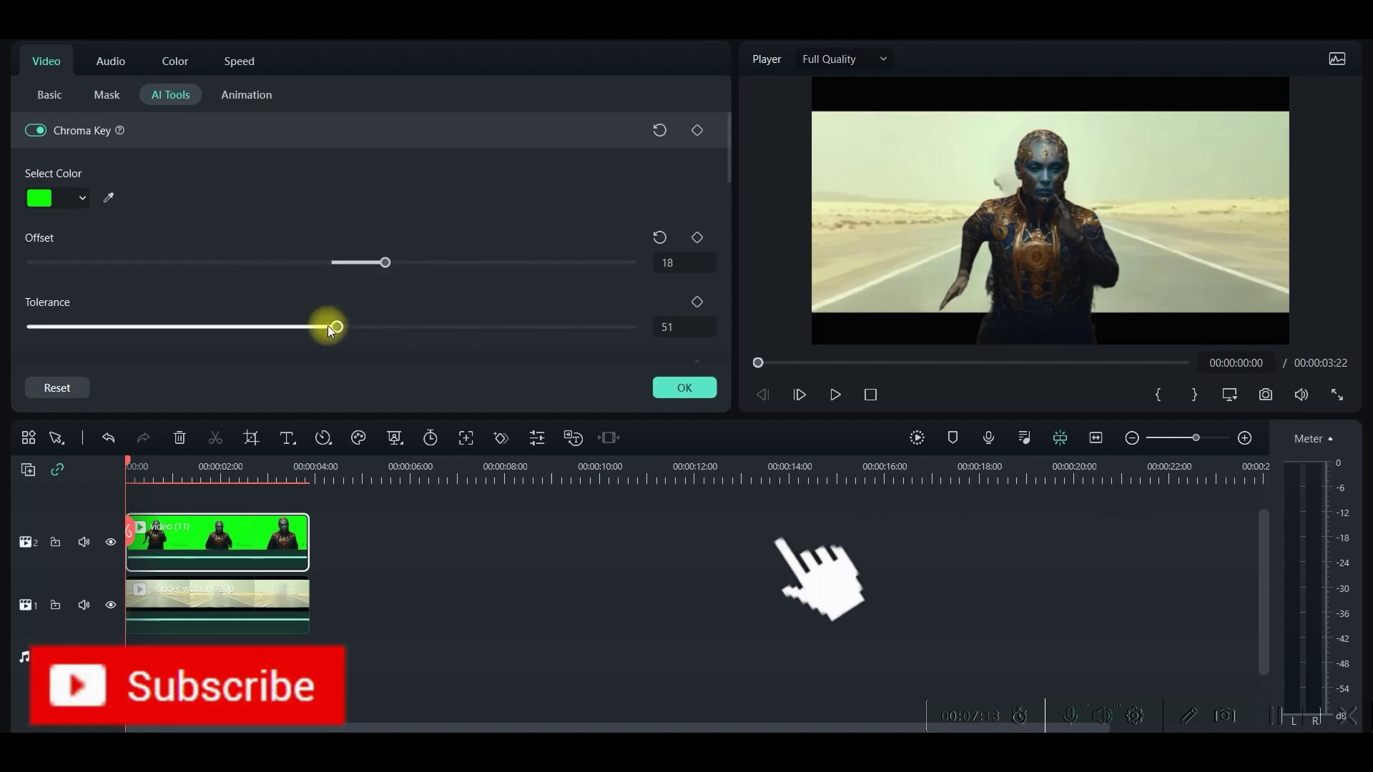
drag(333, 329, 345, 330)
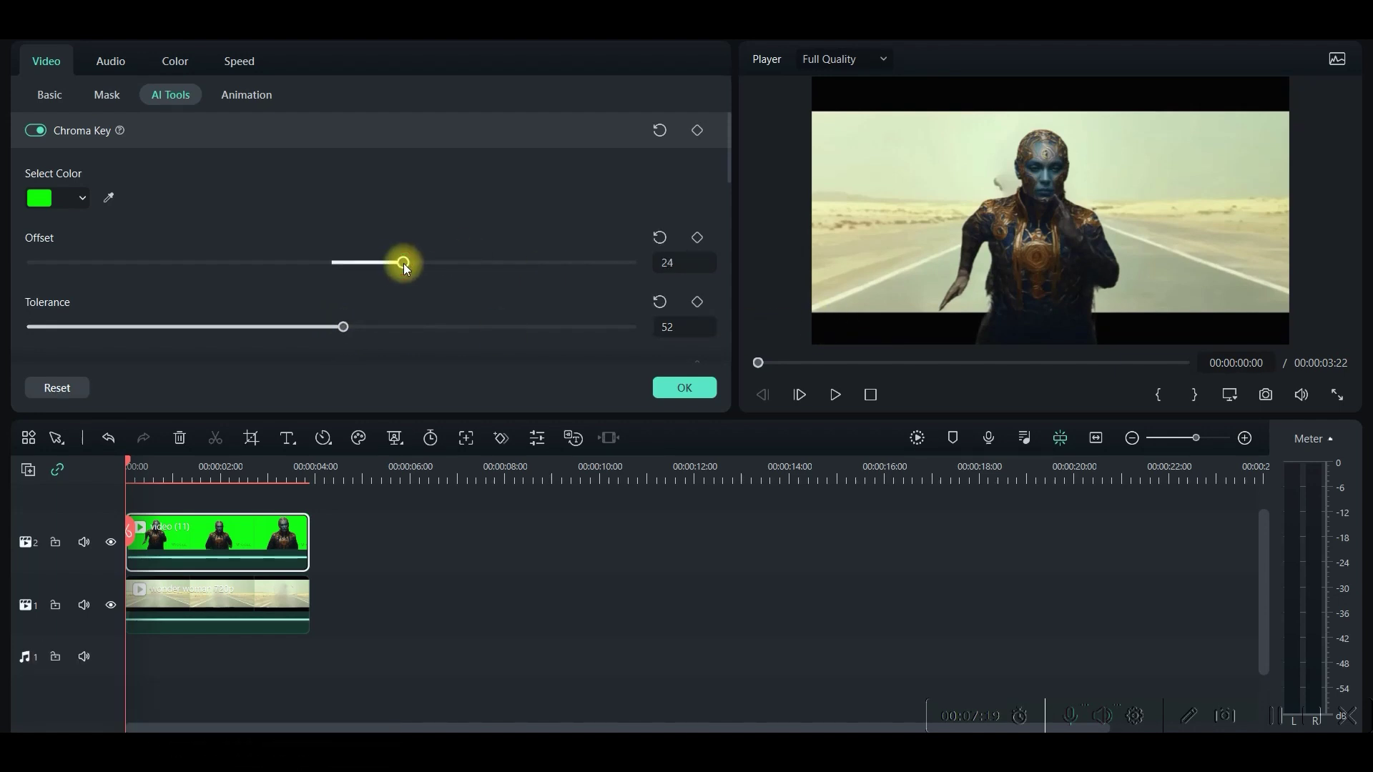